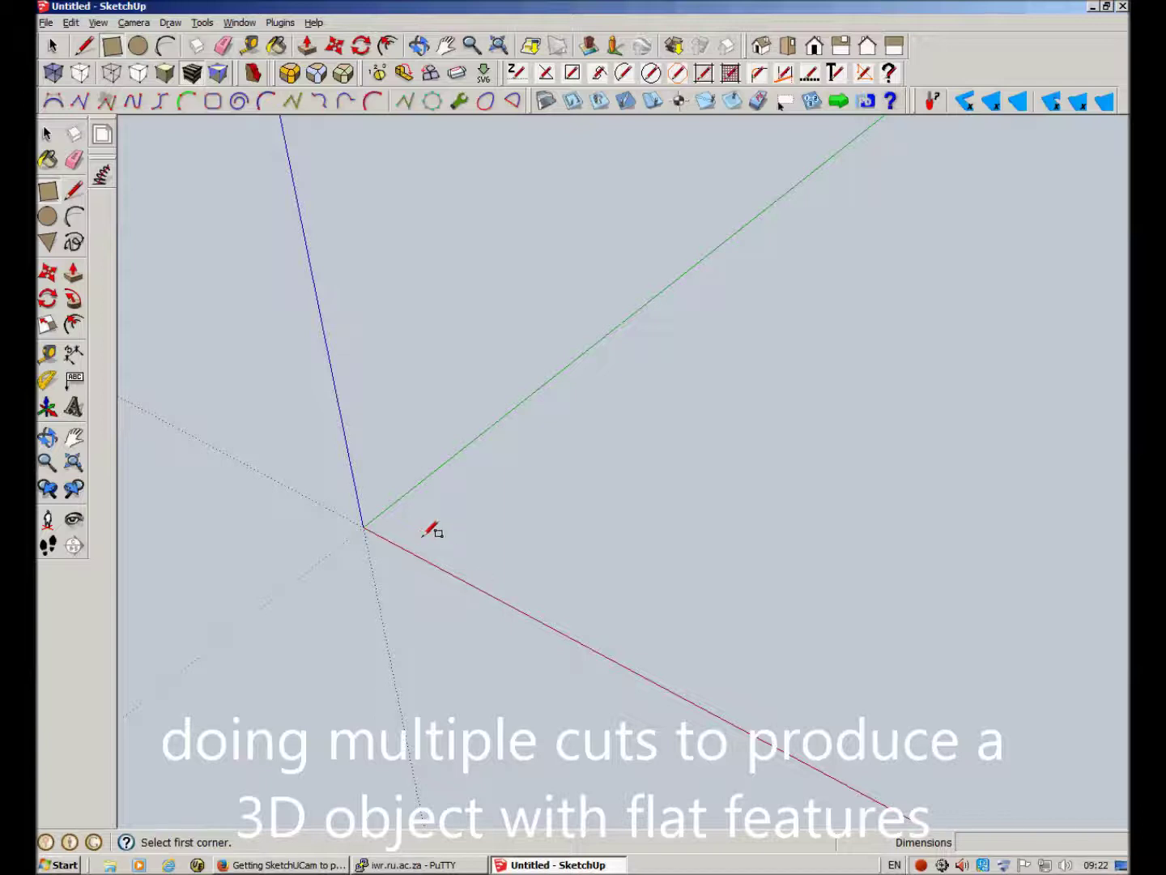
Draw a 50 by 100 mm rectangle starting at the origin
{"action": "left_click", "coordinate": [386, 524]}
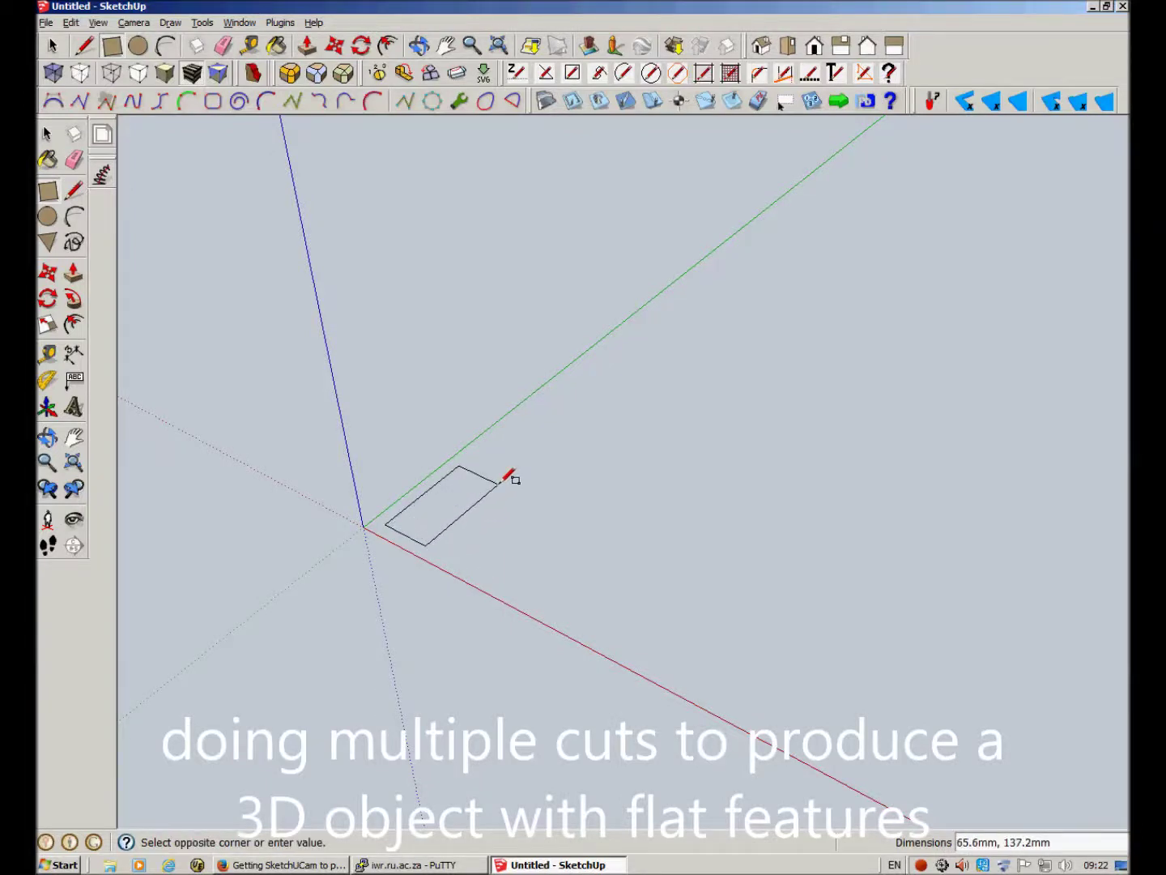
{"action": "type", "text": "50"}
{"action": "key", "text": "Return"}
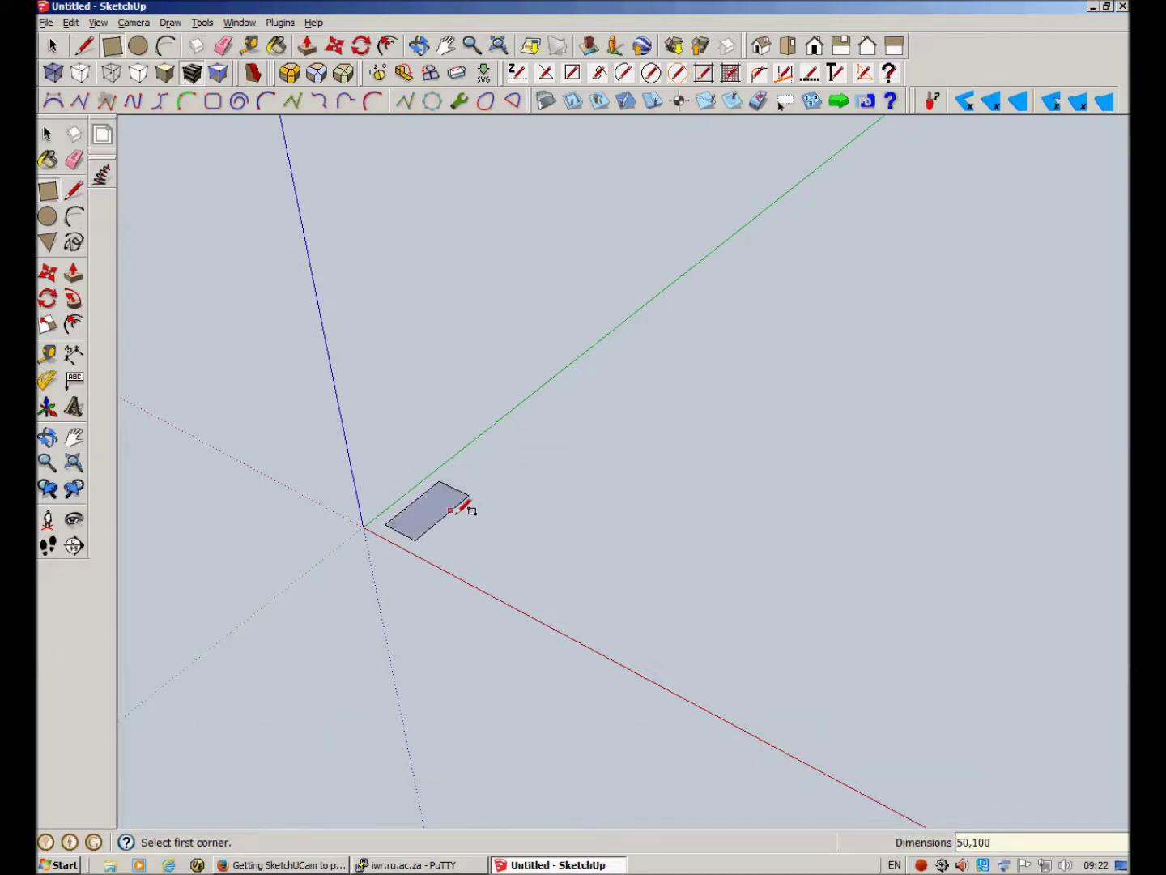
{"action": "scroll", "coordinate": [385, 489], "scroll_direction": "up", "scroll_amount": 2}
{"action": "scroll", "coordinate": [445, 454], "scroll_direction": "up", "scroll_amount": 2}
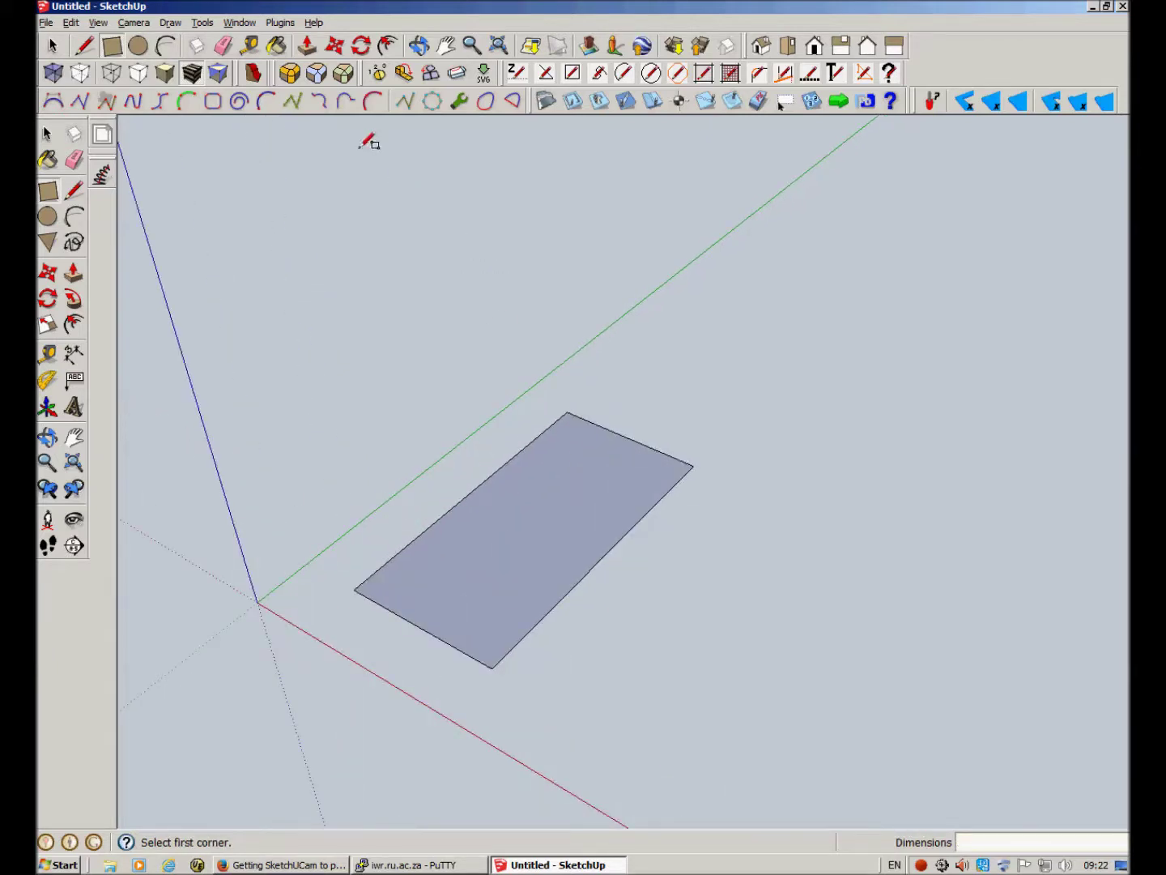
Push the rectangle up 10 mm into a solid block
{"action": "left_click", "coordinate": [308, 45]}
{"action": "left_click", "coordinate": [555, 485]}
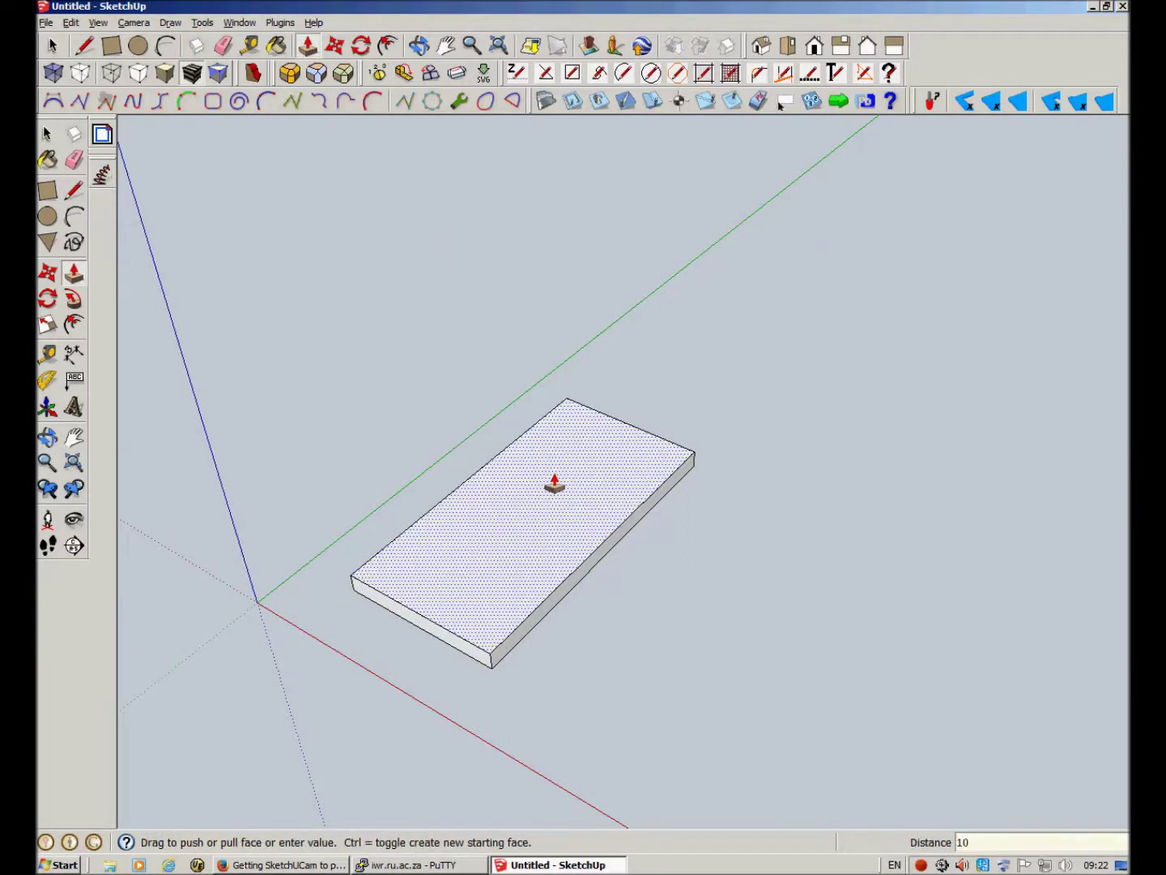
{"action": "key", "text": "Return"}
{"action": "key", "text": "r"}
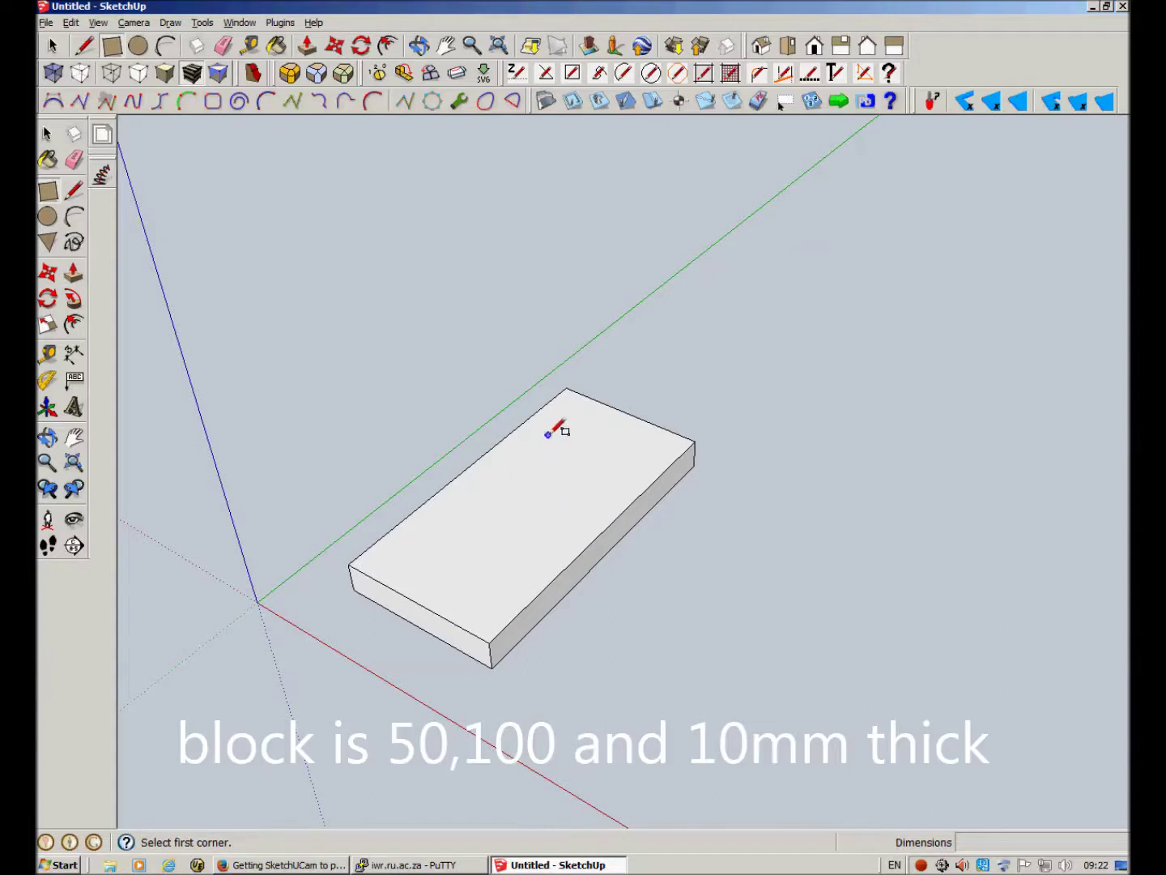
Draw a rectangle on the upper half of the top face and raise it 10 mm
{"action": "left_click", "coordinate": [499, 497]}
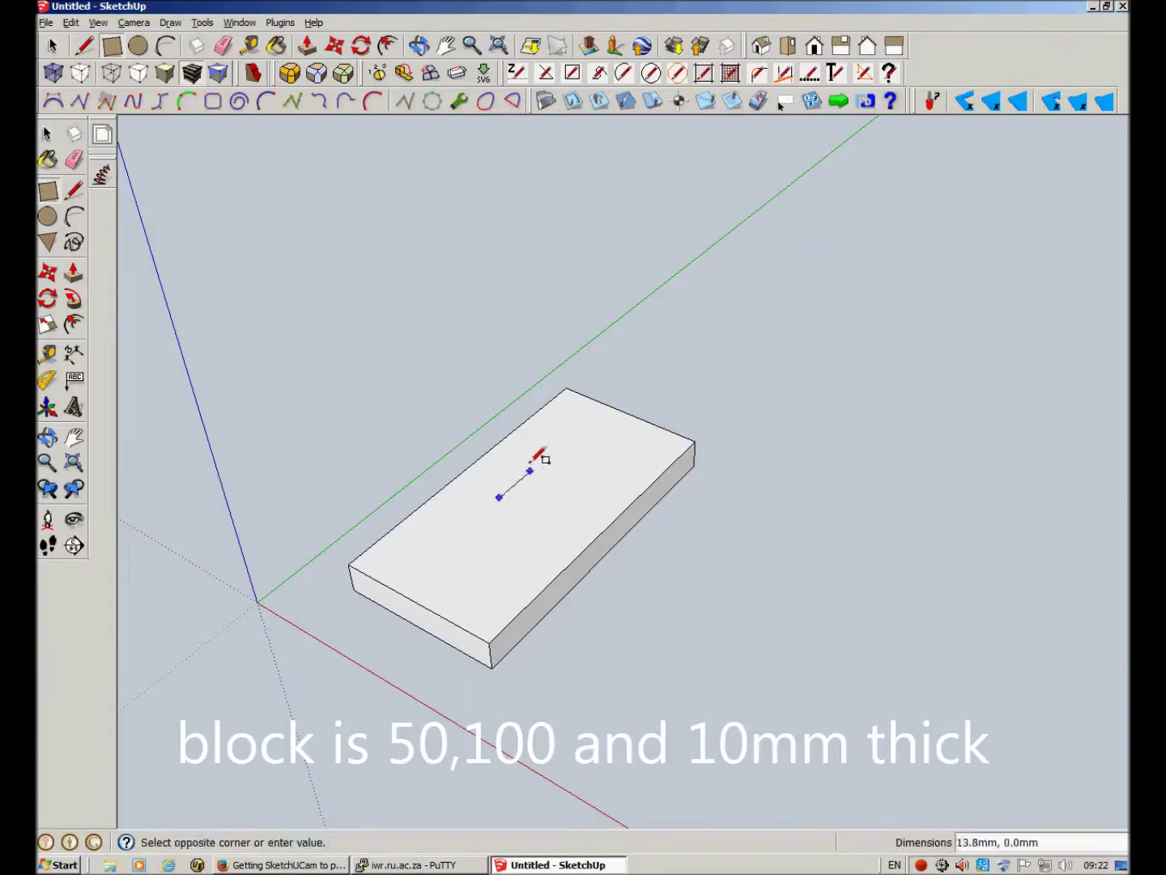
{"action": "left_click", "coordinate": [631, 455]}
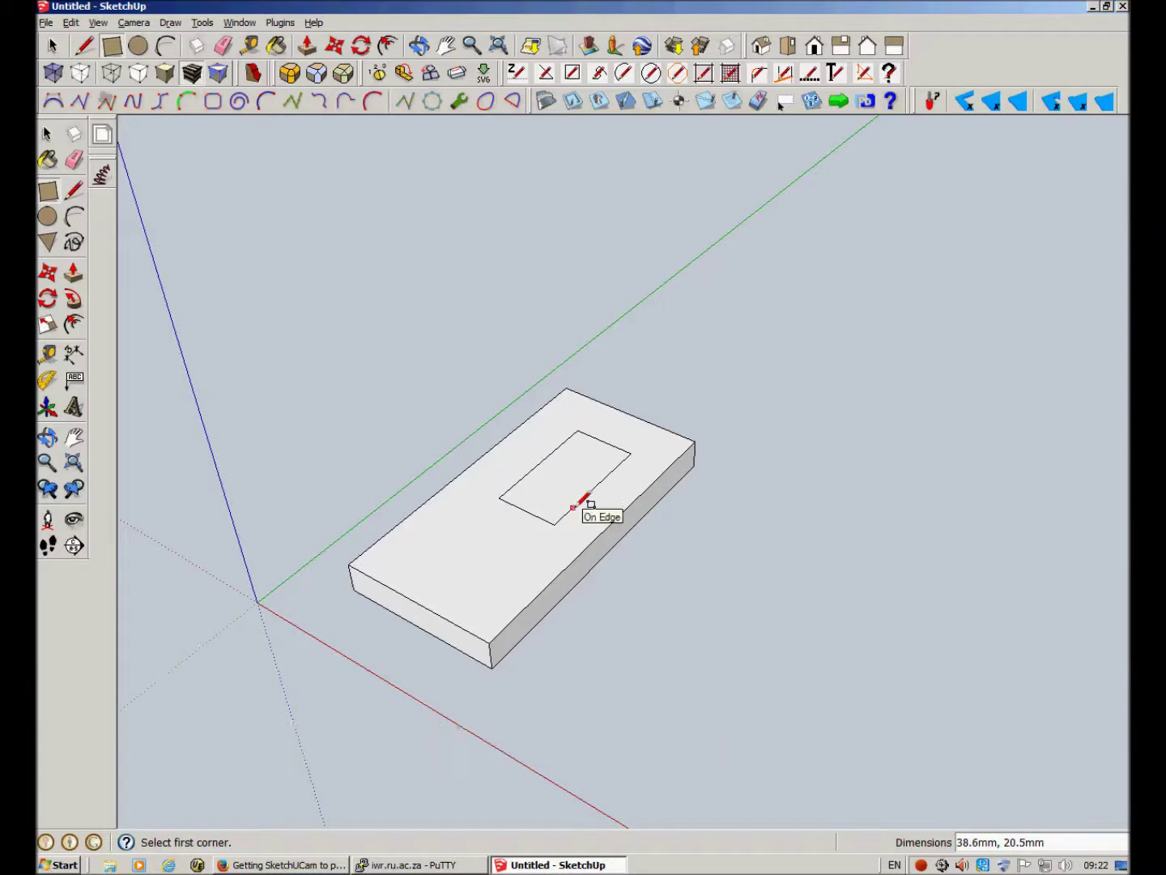
{"action": "key", "text": "p"}
{"action": "left_click", "coordinate": [568, 484]}
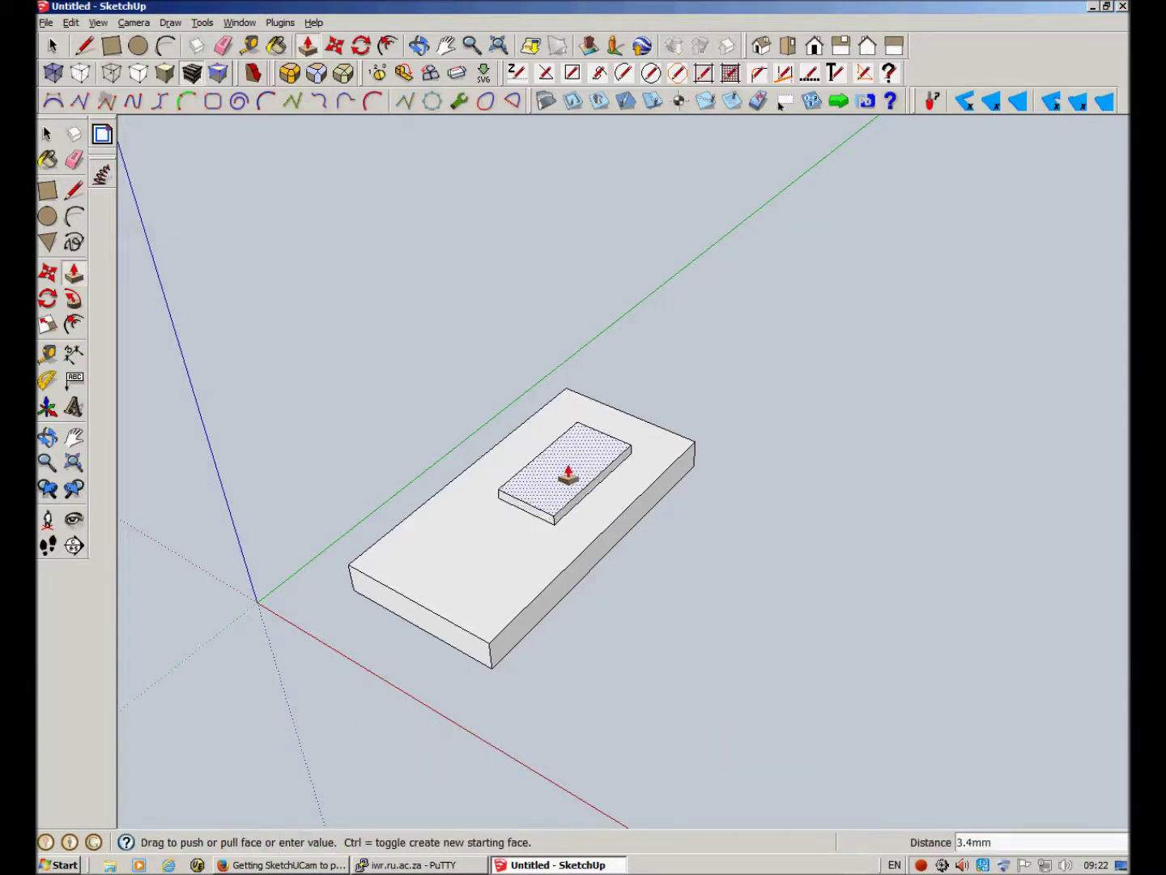
{"action": "type", "text": "0"}
{"action": "key", "text": "Return"}
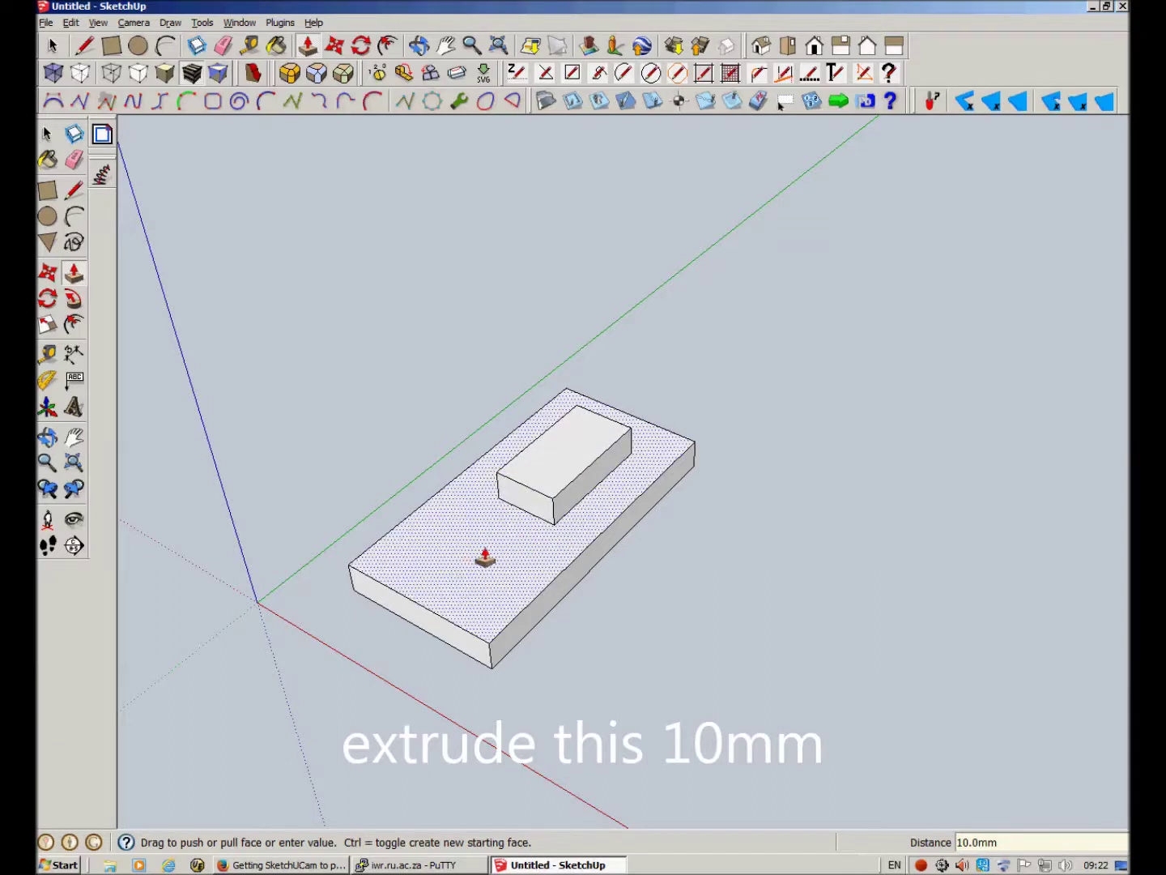
{"action": "key", "text": "c"}
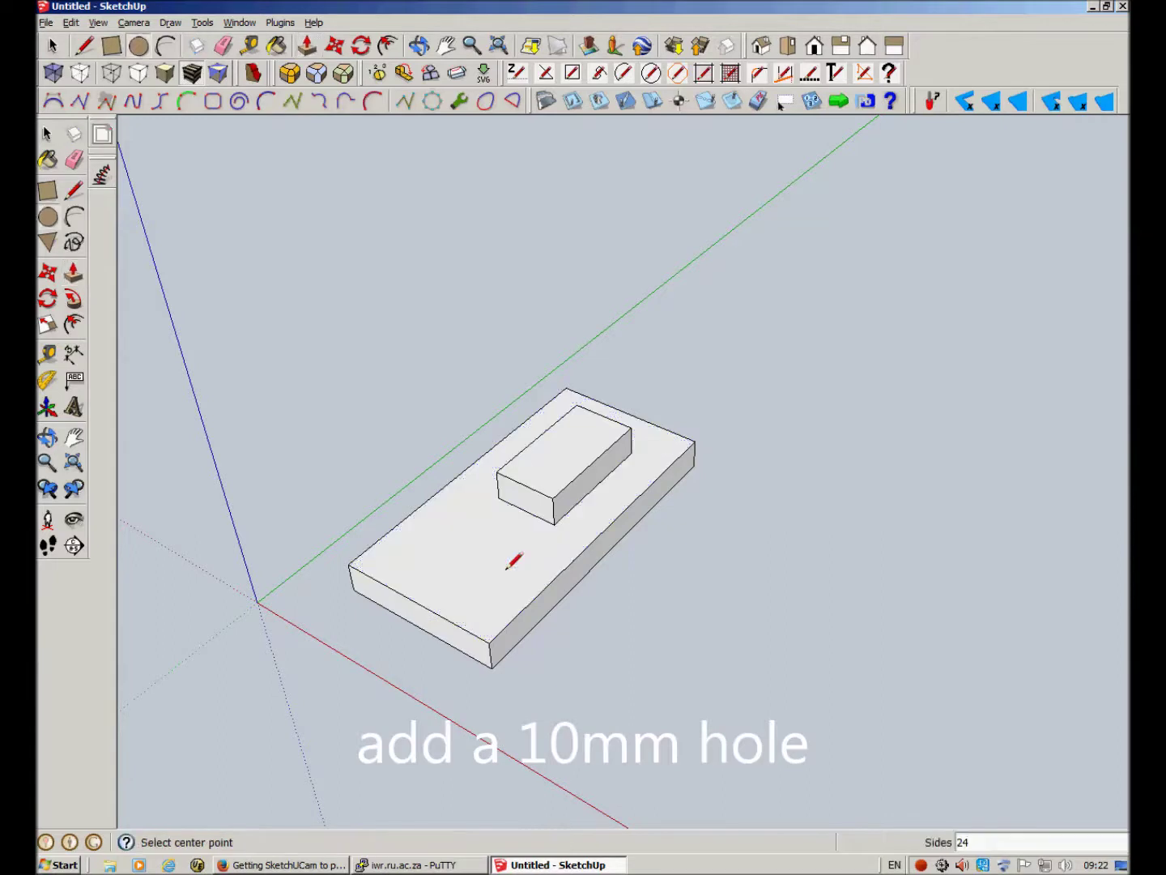
Draw a 5 mm-radius circle on the top face and push it down into a hole
{"action": "left_click", "coordinate": [445, 564]}
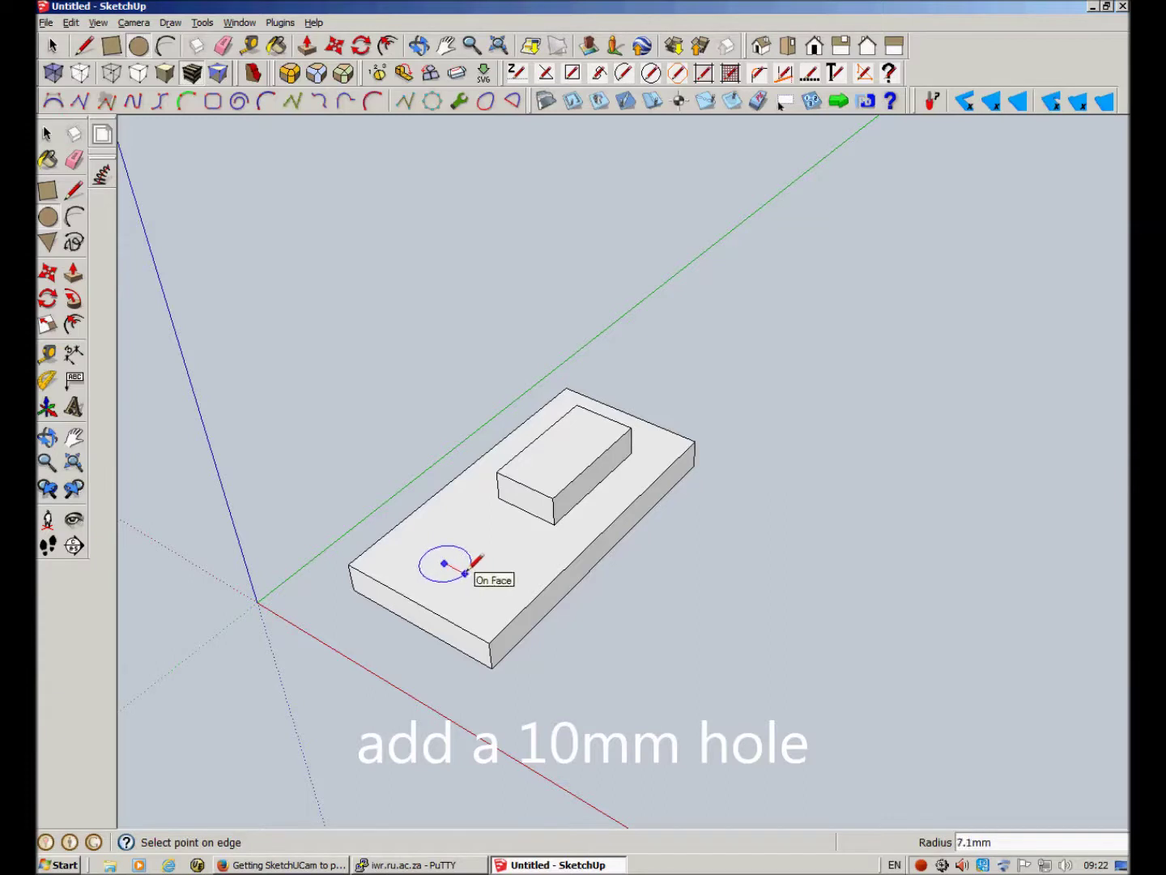
{"action": "type", "text": "5"}
{"action": "key", "text": "Return"}
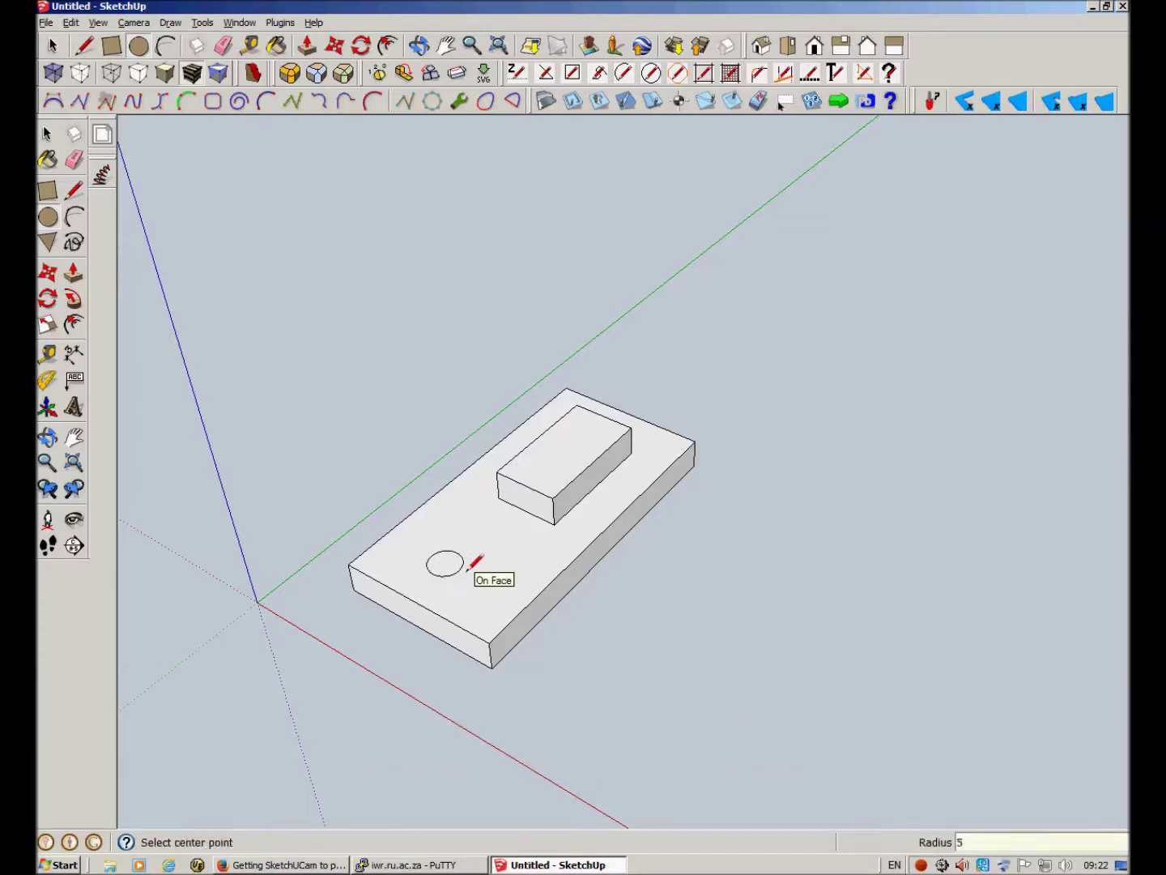
{"action": "key", "text": "p"}
{"action": "left_click", "coordinate": [450, 566]}
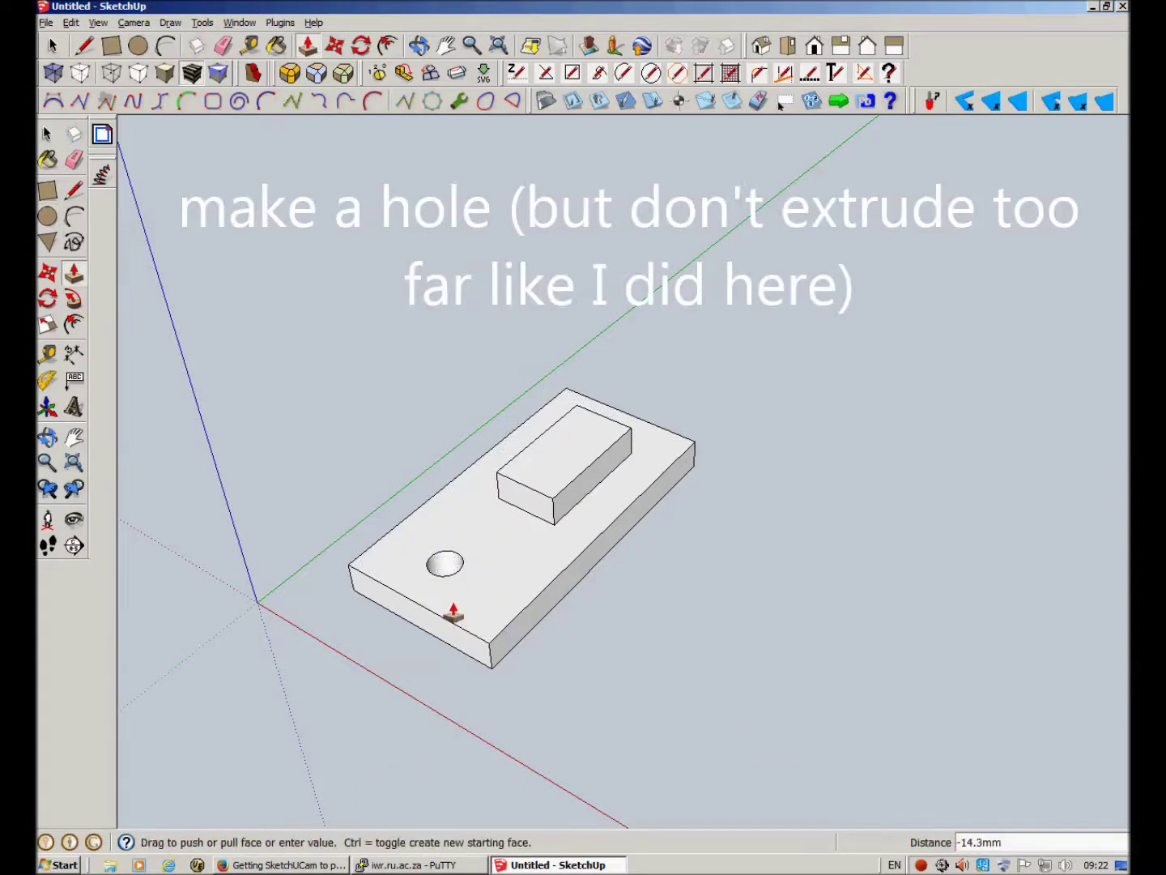
{"action": "middle_click_drag", "start_coordinate": [451, 616], "coordinate": [455, 677]}
{"action": "left_click", "coordinate": [464, 632]}
Orbit to check the hole, then switch to the Top view
{"action": "scroll", "coordinate": [429, 543], "scroll_direction": "up", "scroll_amount": 3}
{"action": "middle_click_drag", "start_coordinate": [390, 449], "coordinate": [365, 422]}
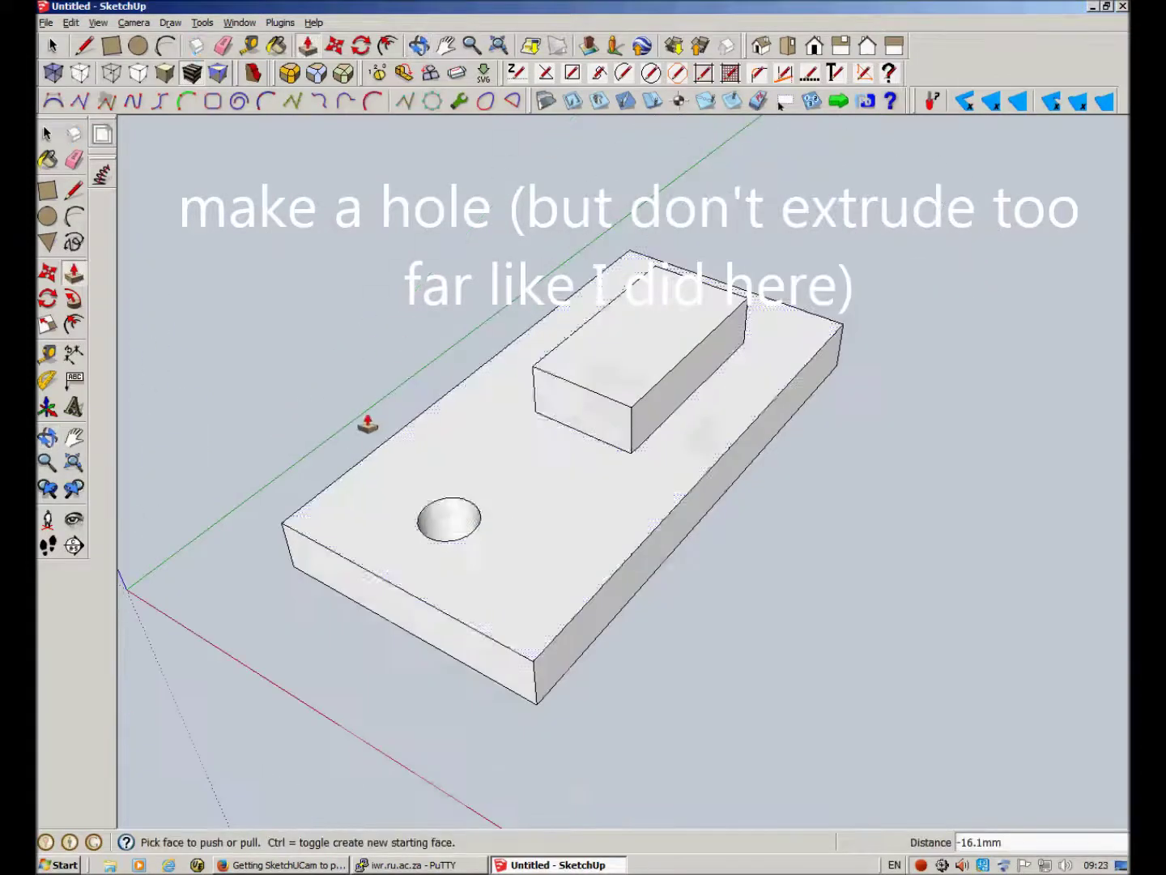
{"action": "left_click", "coordinate": [572, 100]}
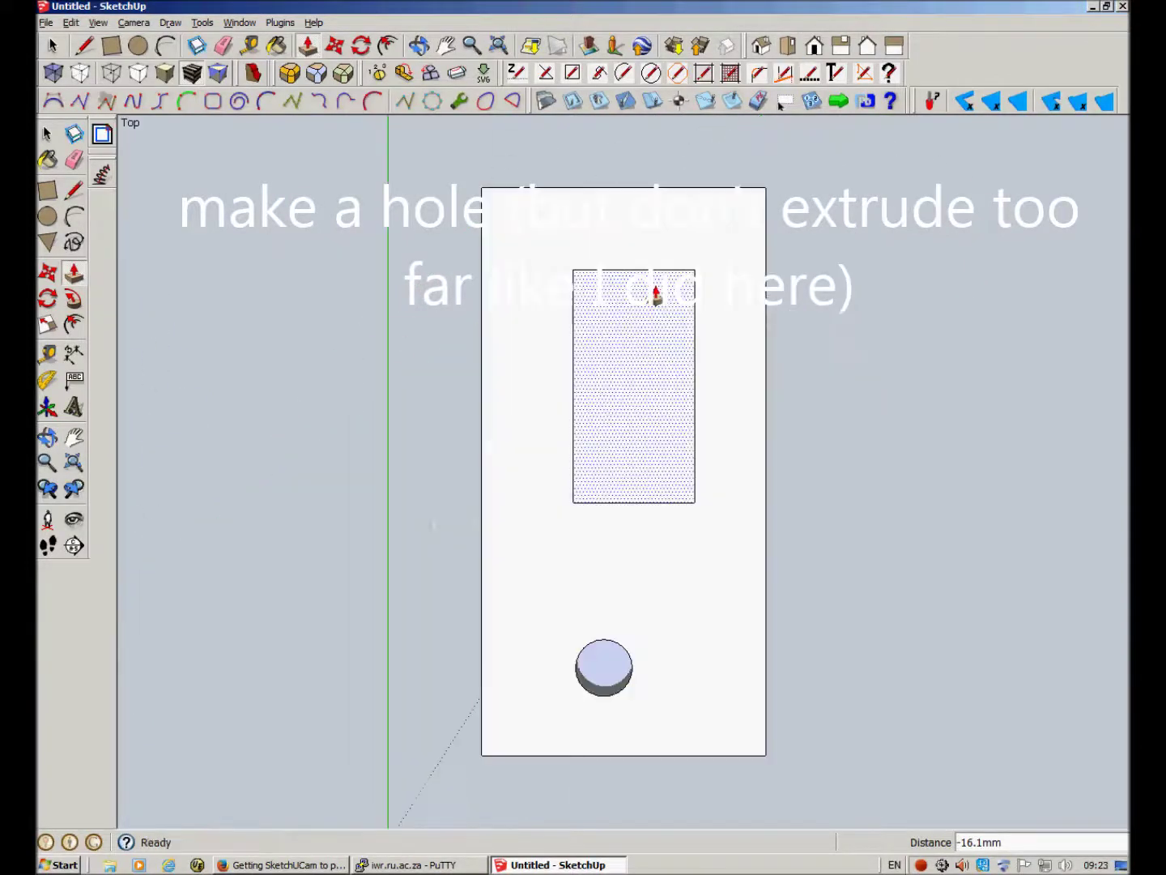
{"action": "scroll", "coordinate": [227, 410], "scroll_direction": "down", "scroll_amount": 2}
{"action": "key", "text": "l"}
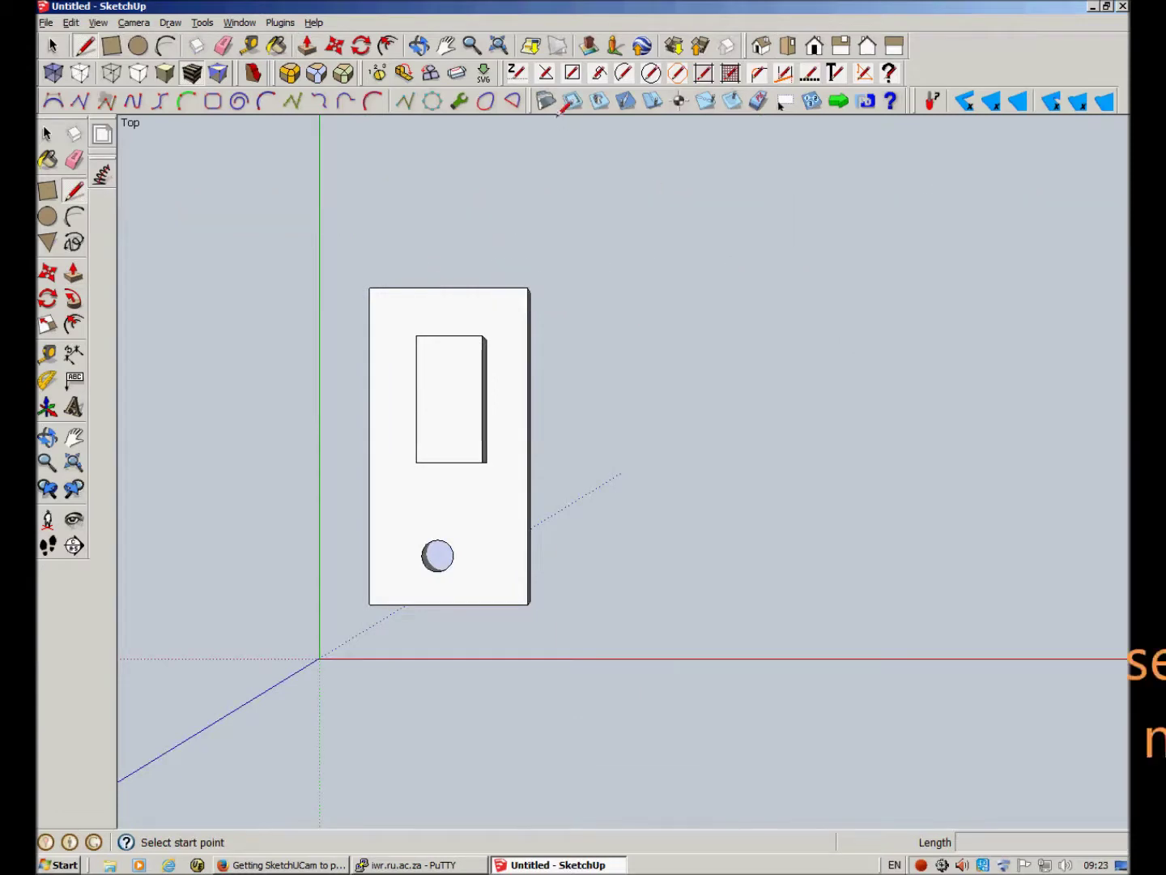
{"action": "mouse_move", "coordinate": [476, 395]}
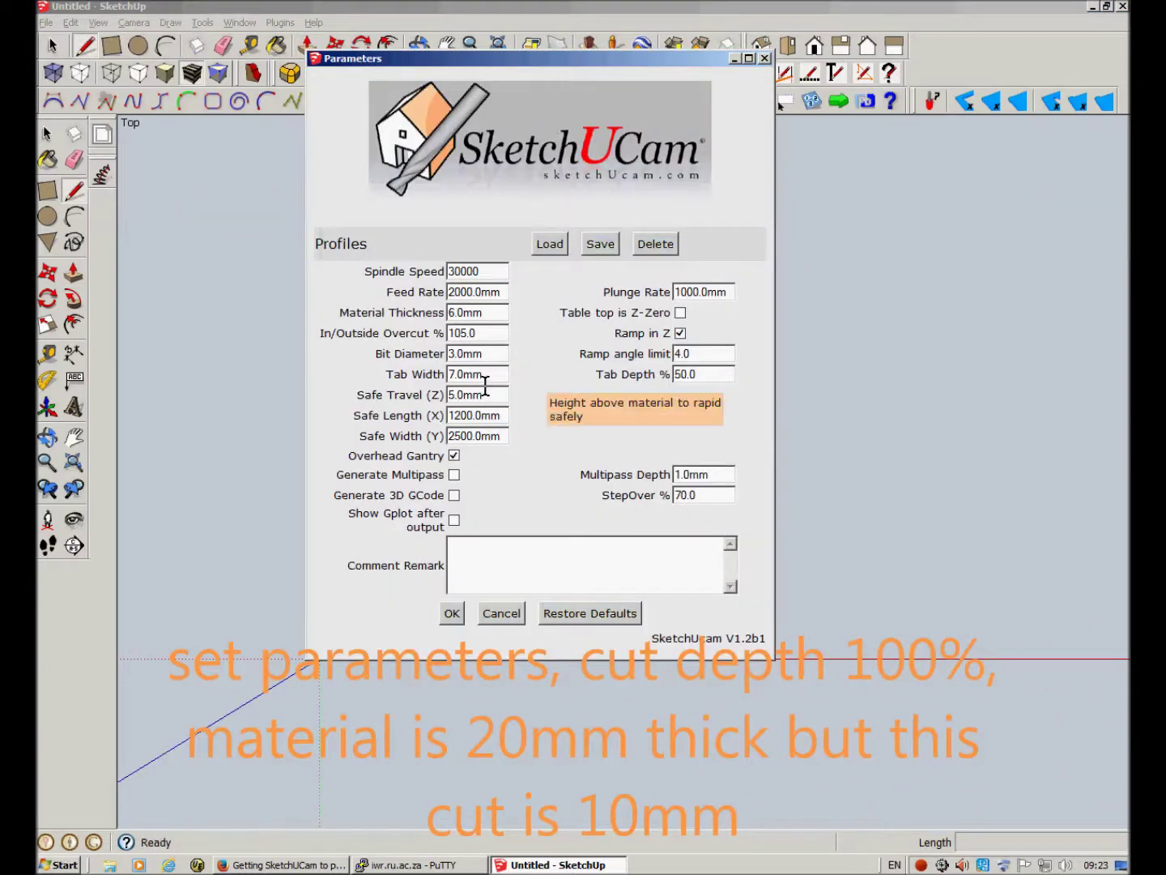
Set material thickness to 10, turn off Ramp in Z, set overcut to 100%, and accept
{"action": "left_click_drag", "start_coordinate": [489, 313], "coordinate": [398, 311]}
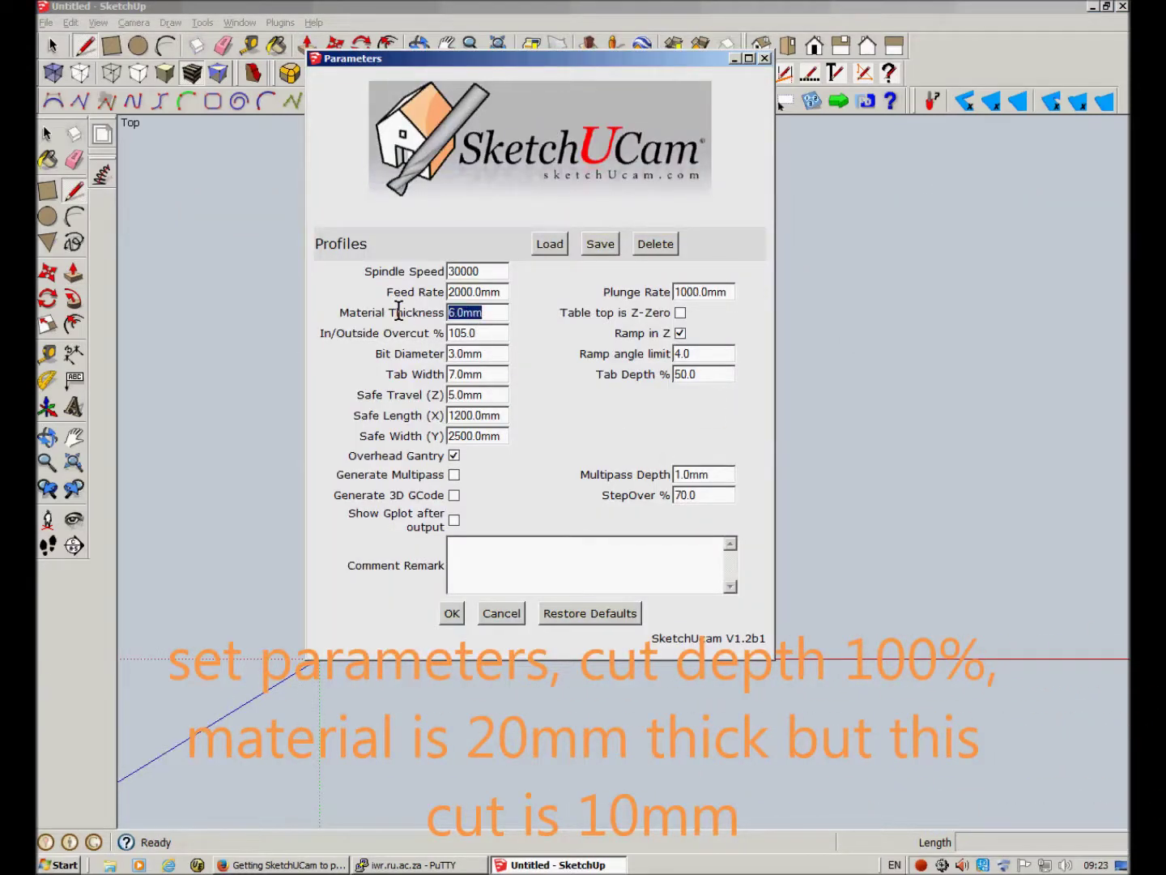
{"action": "type", "text": "10"}
{"action": "left_click", "coordinate": [681, 332]}
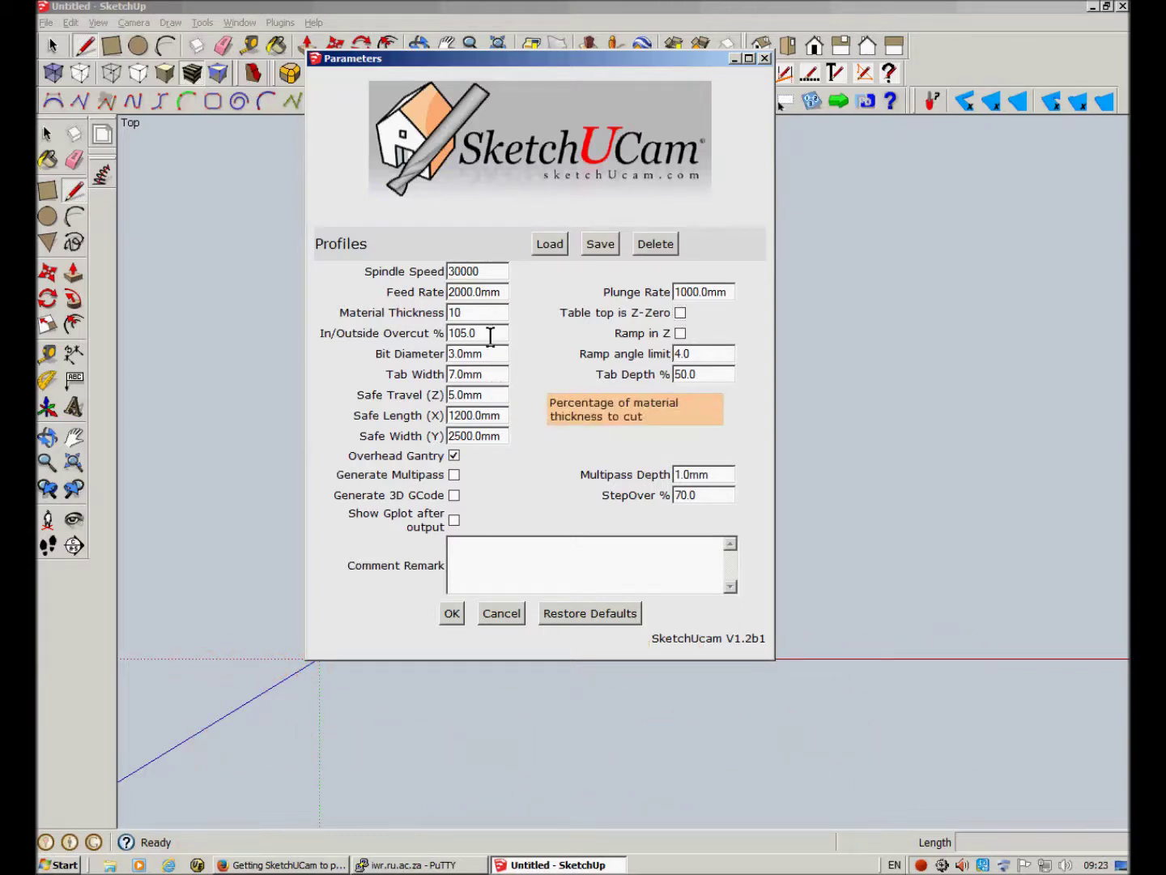
{"action": "left_click_drag", "start_coordinate": [486, 333], "coordinate": [395, 334]}
{"action": "type", "text": "10"}
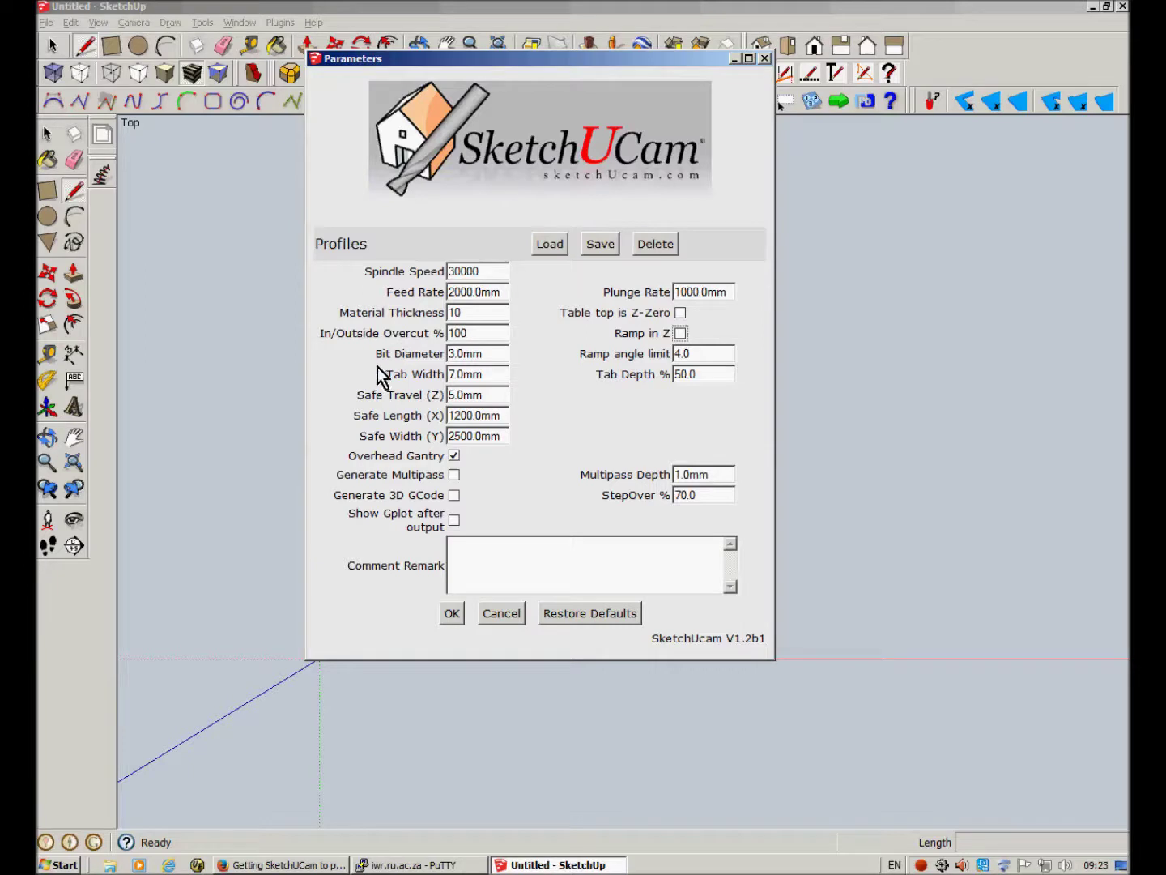
{"action": "left_click", "coordinate": [451, 615]}
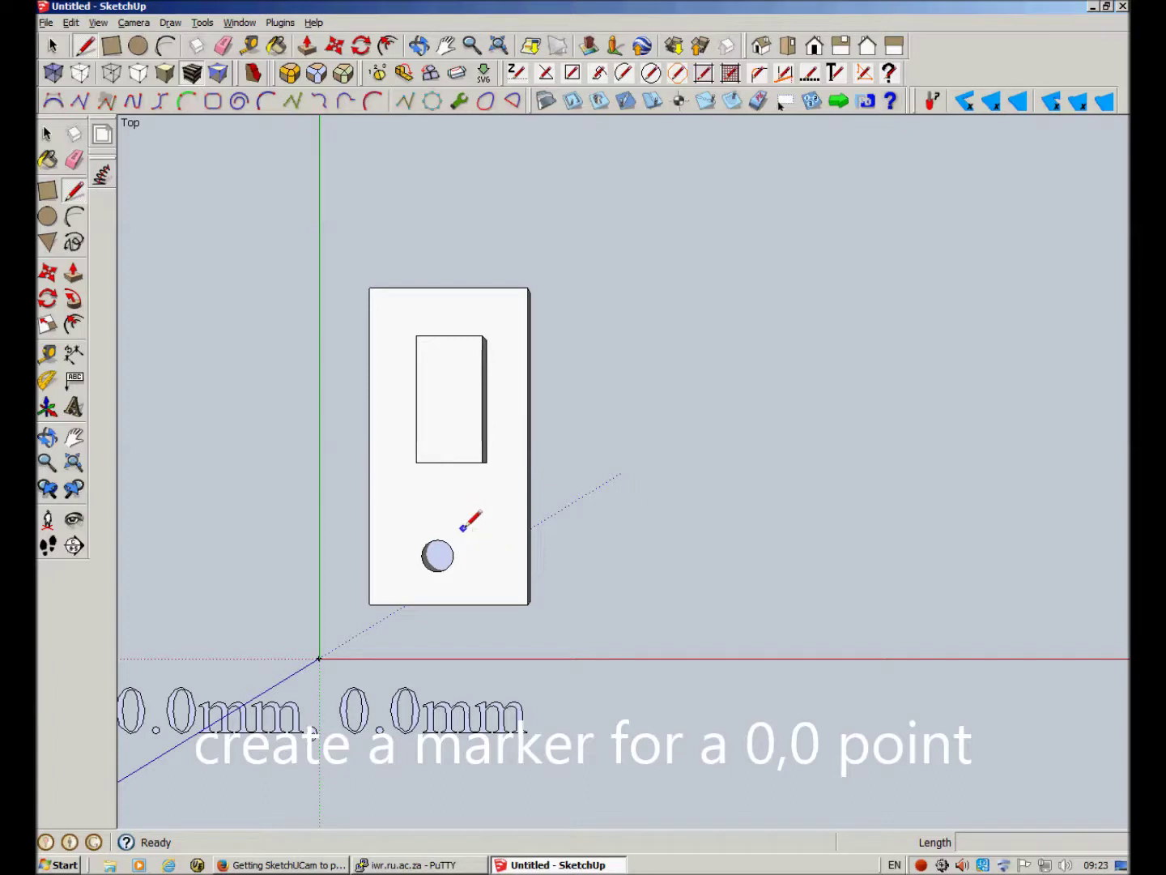
Draw a small triangular marker on the red axis
{"action": "left_click", "coordinate": [669, 659]}
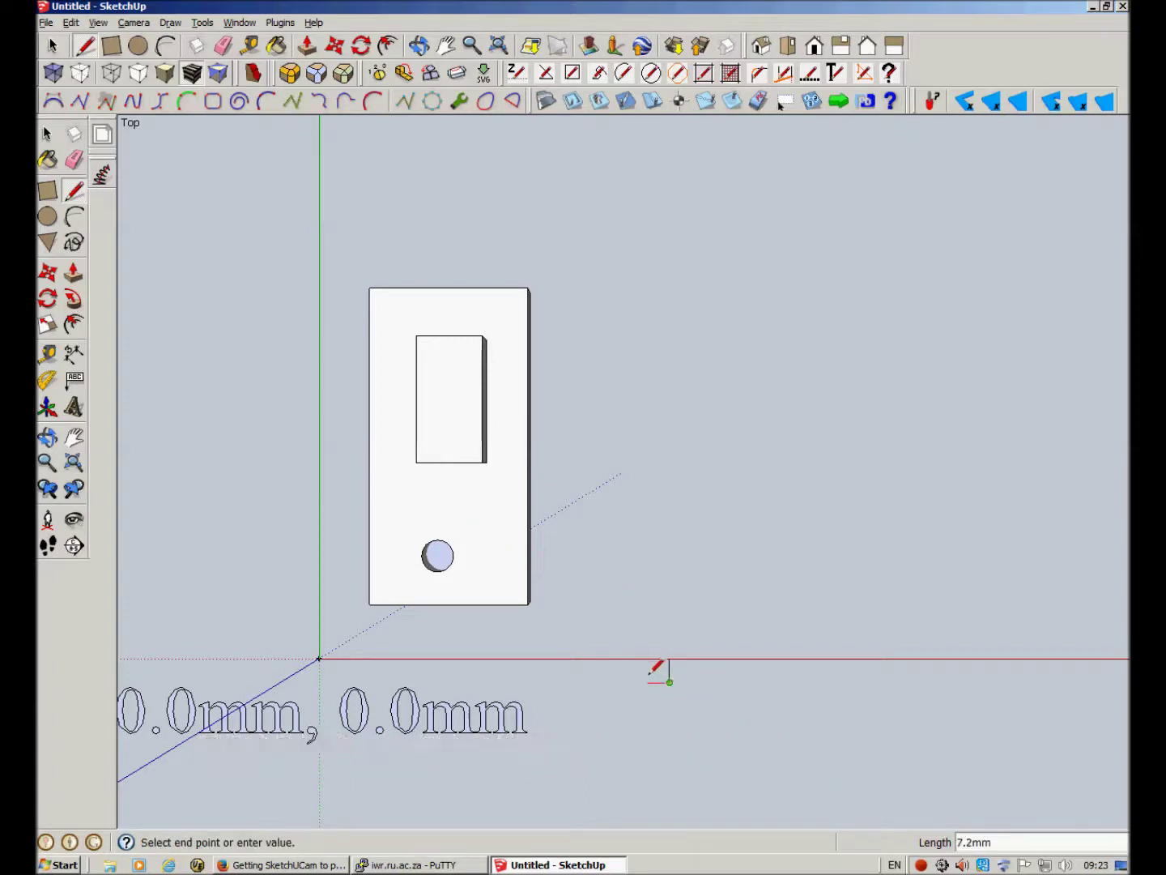
{"action": "scroll", "coordinate": [653, 672], "scroll_direction": "up", "scroll_amount": 3}
{"action": "scroll", "coordinate": [656, 665], "scroll_direction": "up", "scroll_amount": 2}
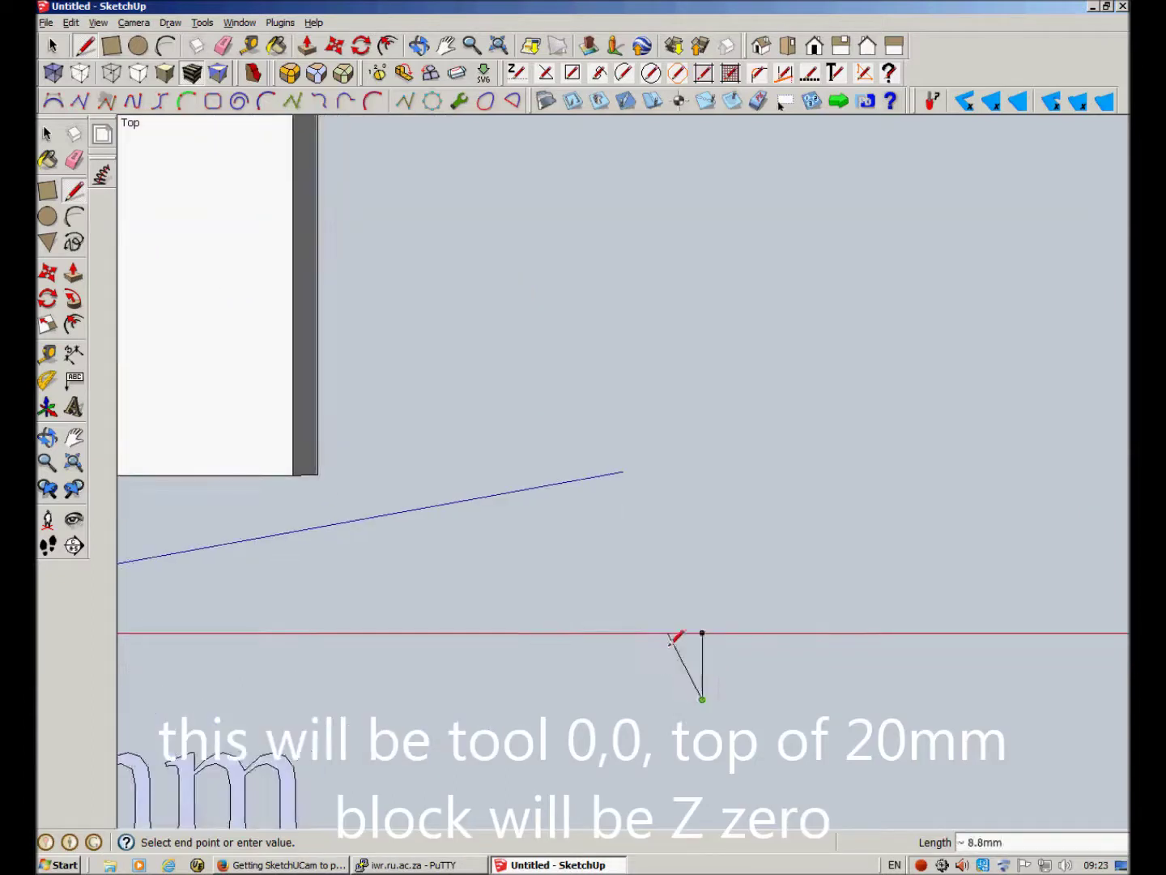
{"action": "left_click", "coordinate": [645, 632]}
{"action": "left_click", "coordinate": [702, 632]}
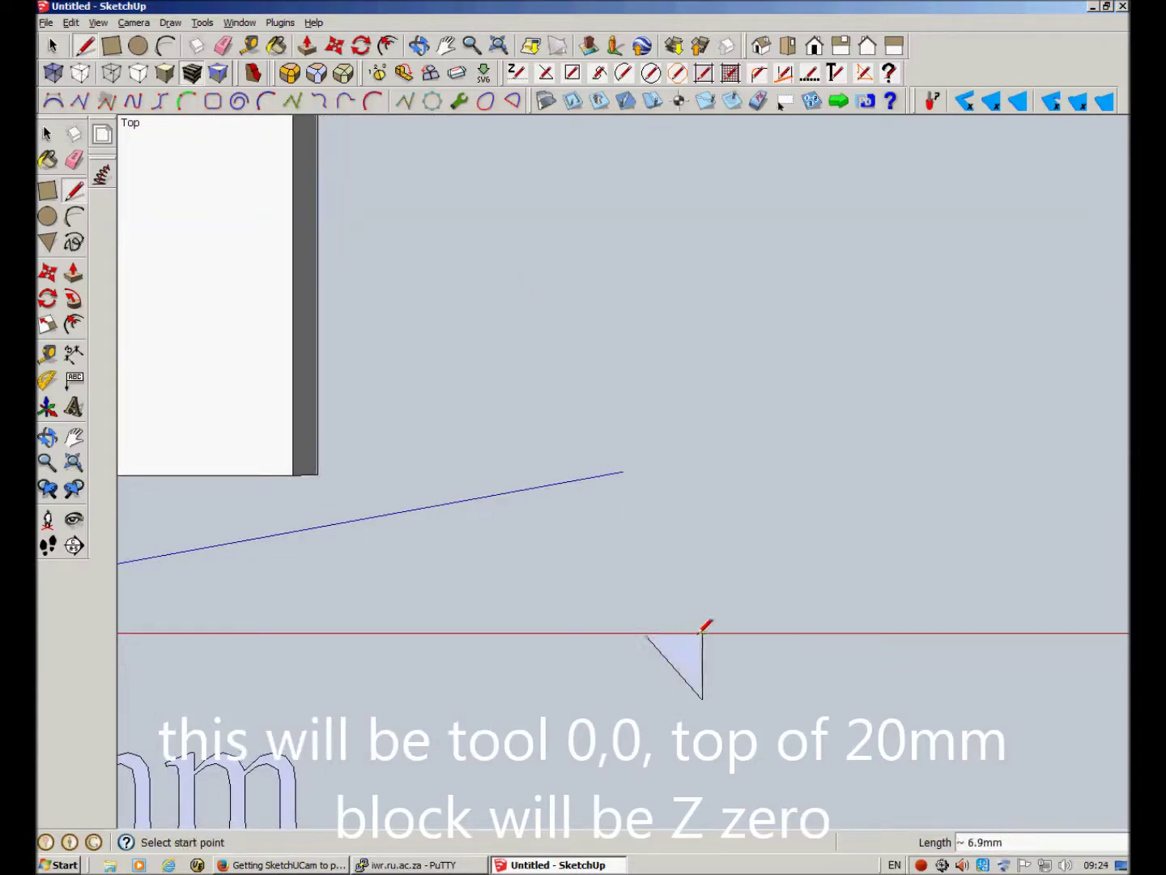
Select the whole block with a selection box
{"action": "scroll", "coordinate": [583, 692], "scroll_direction": "down", "scroll_amount": 1}
{"action": "scroll", "coordinate": [480, 622], "scroll_direction": "down", "scroll_amount": 3}
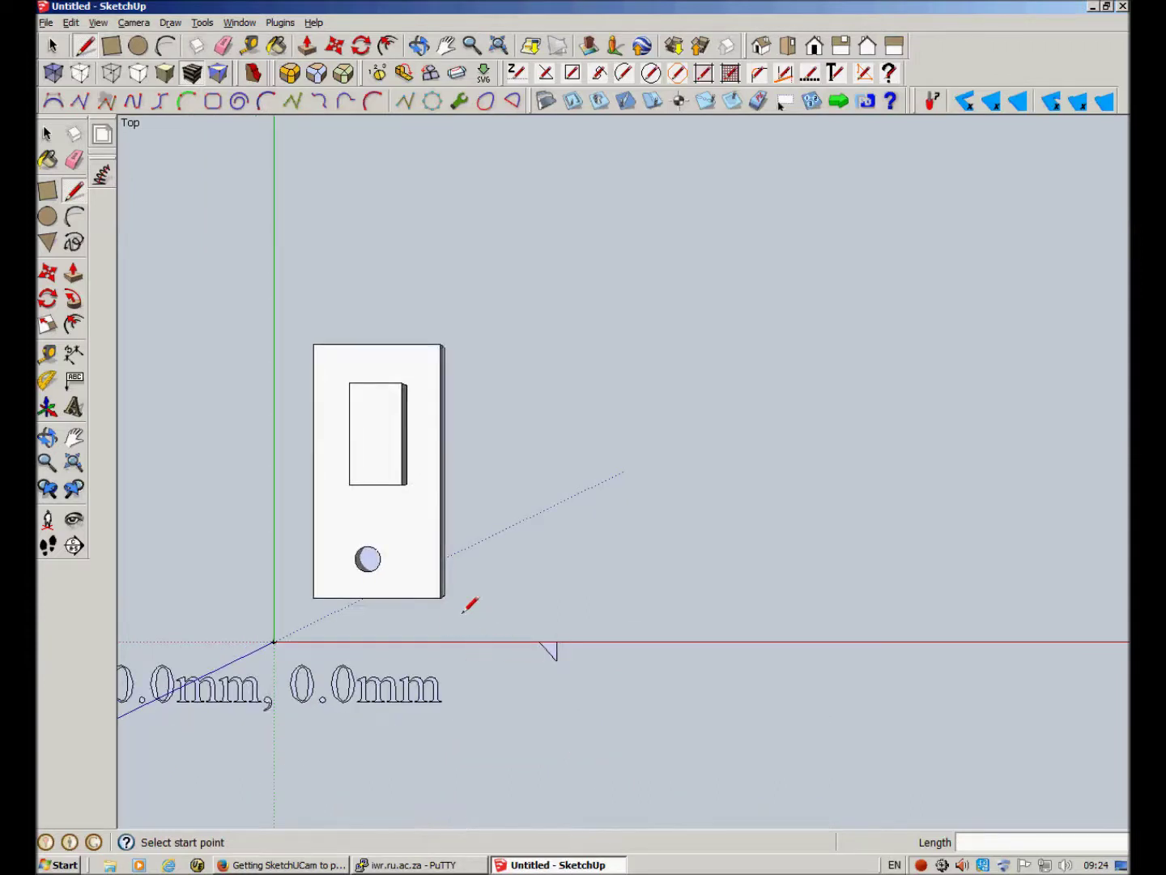
{"action": "key", "text": "space"}
{"action": "left_click_drag", "start_coordinate": [301, 328], "coordinate": [477, 609]}
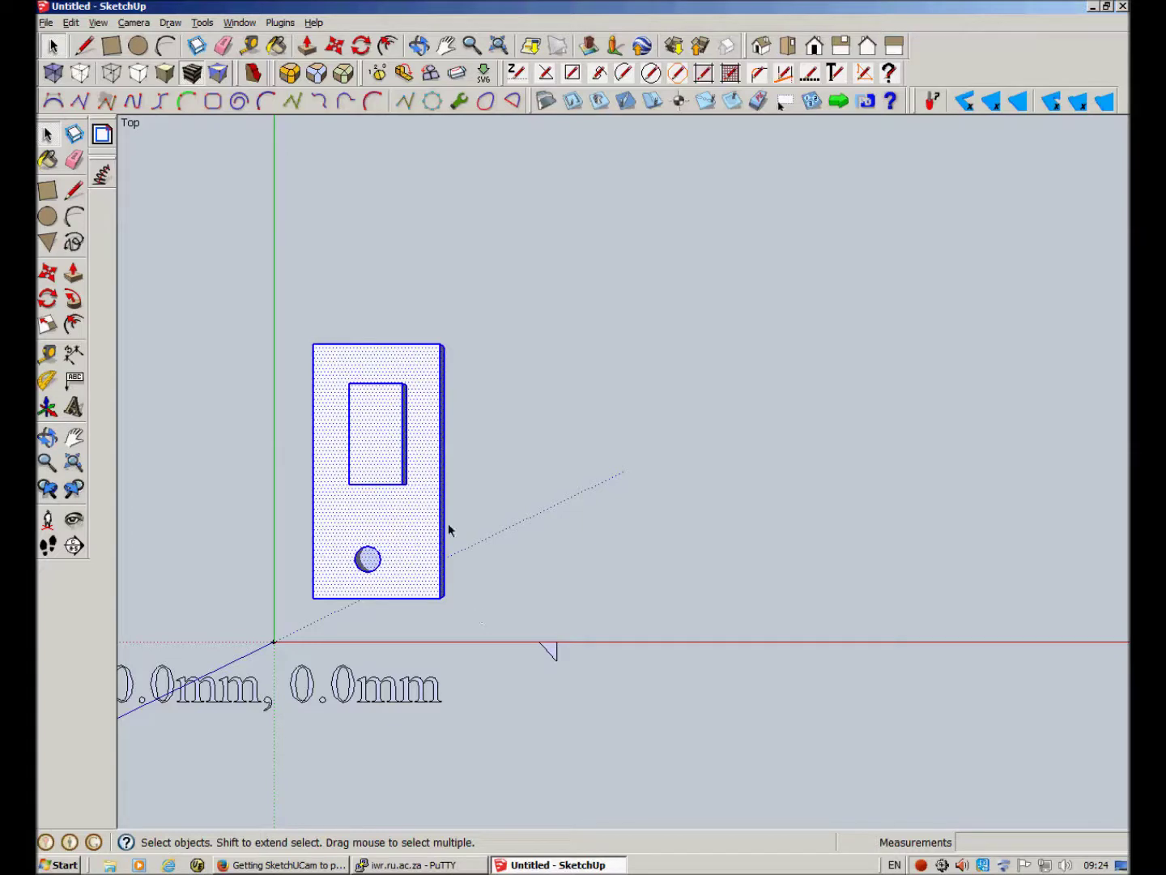
Copy the block and paste the duplicate to the right of the original
{"action": "left_click", "coordinate": [72, 23]}
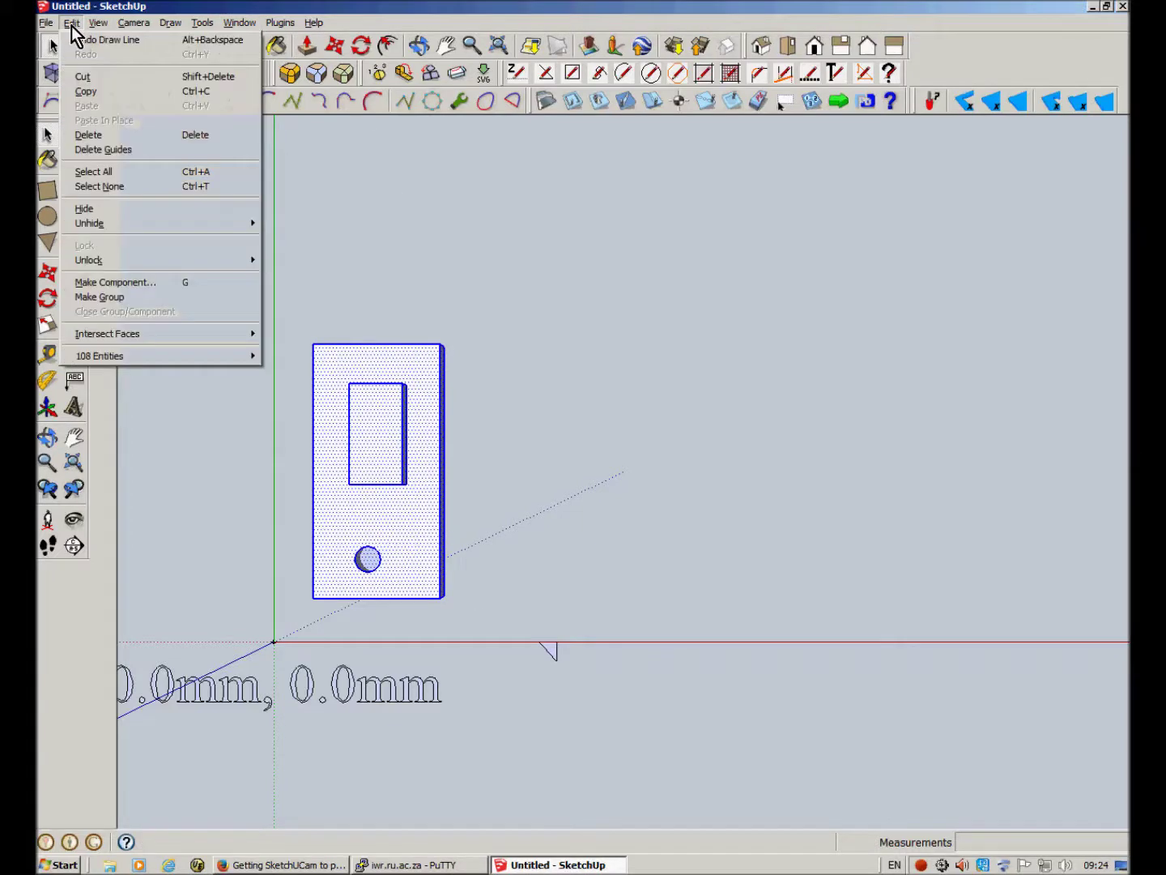
{"action": "left_click", "coordinate": [86, 92]}
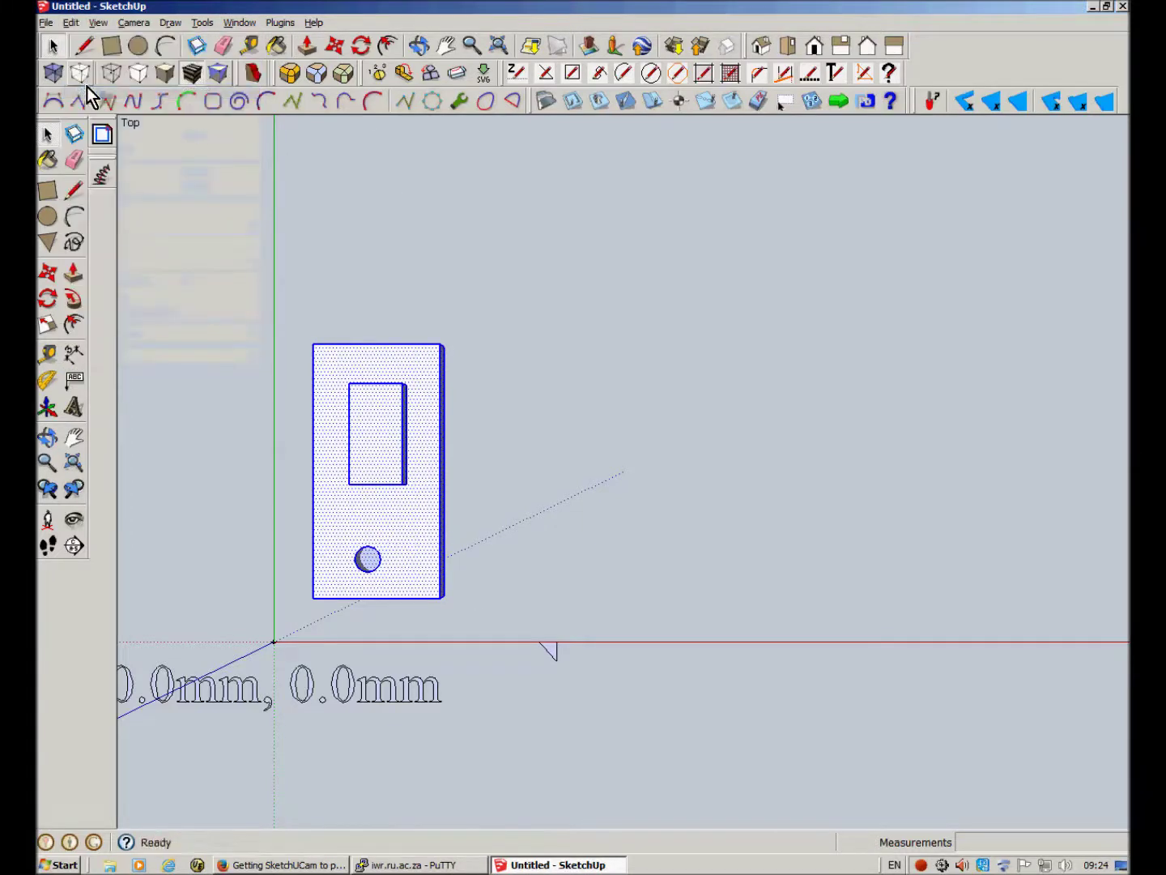
{"action": "left_click", "coordinate": [71, 24]}
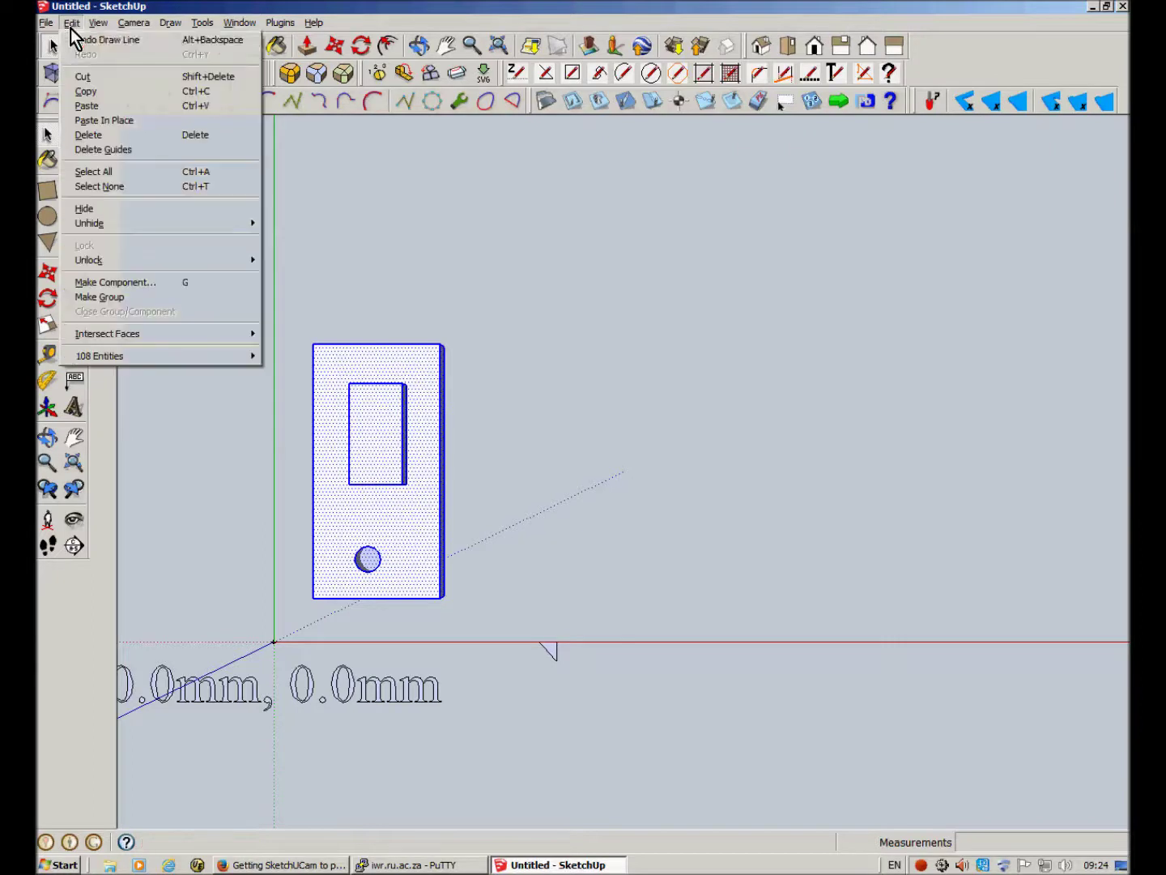
{"action": "left_click", "coordinate": [83, 104]}
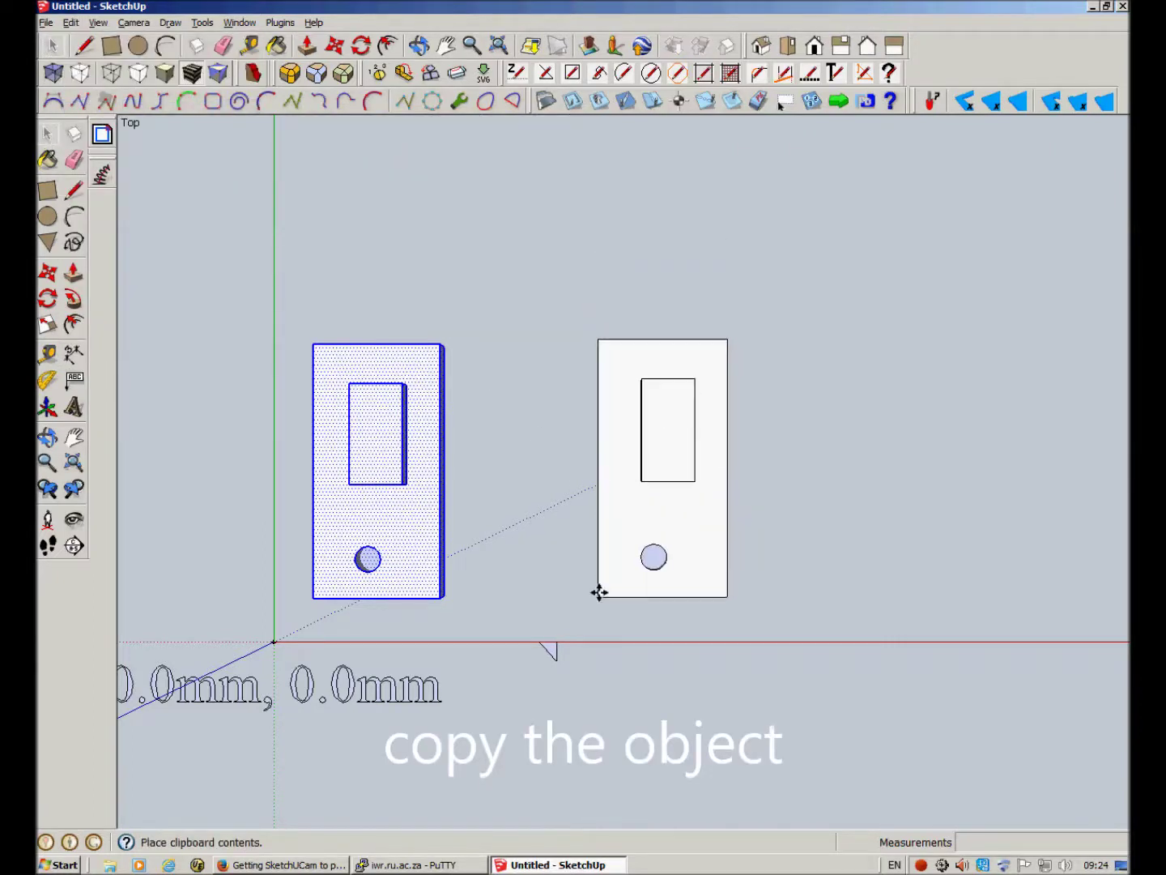
{"action": "left_click", "coordinate": [597, 595]}
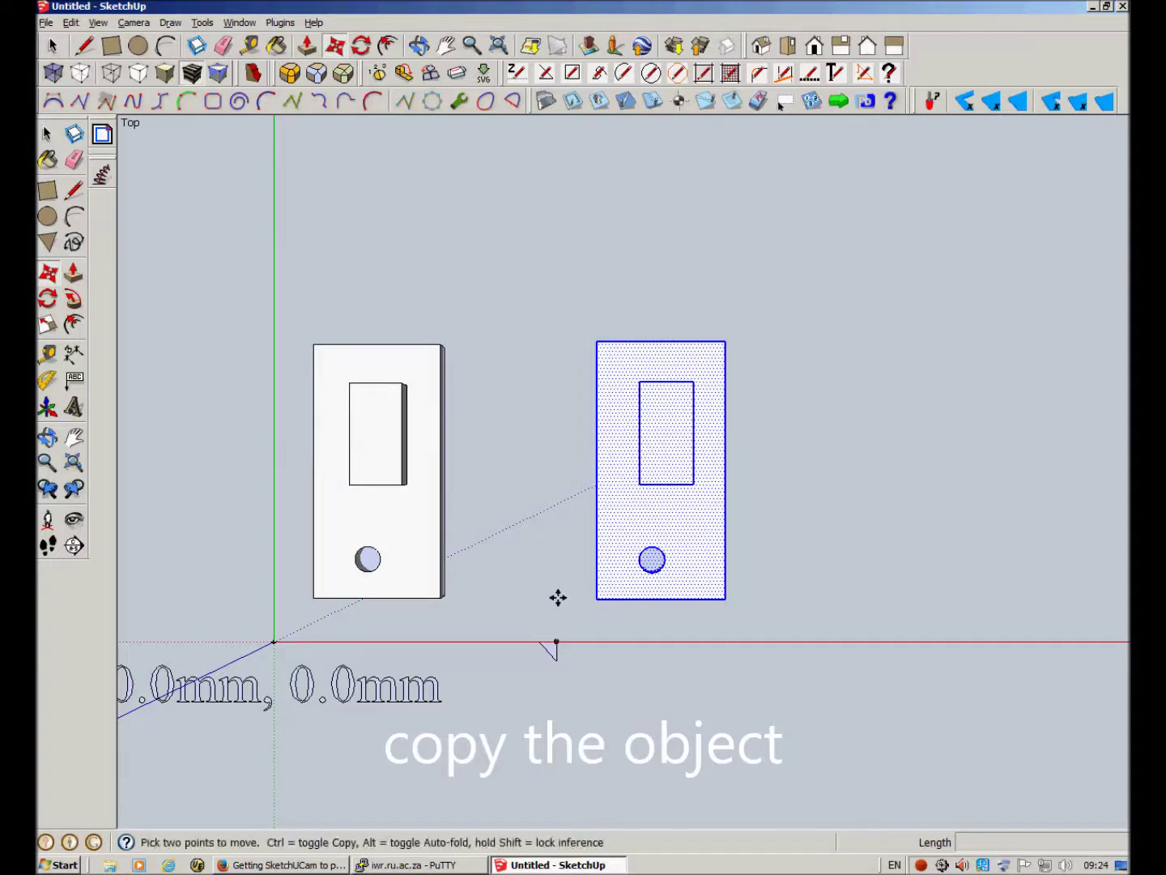
{"action": "scroll", "coordinate": [535, 608], "scroll_direction": "up", "scroll_amount": 2}
{"action": "scroll", "coordinate": [536, 608], "scroll_direction": "up", "scroll_amount": 1}
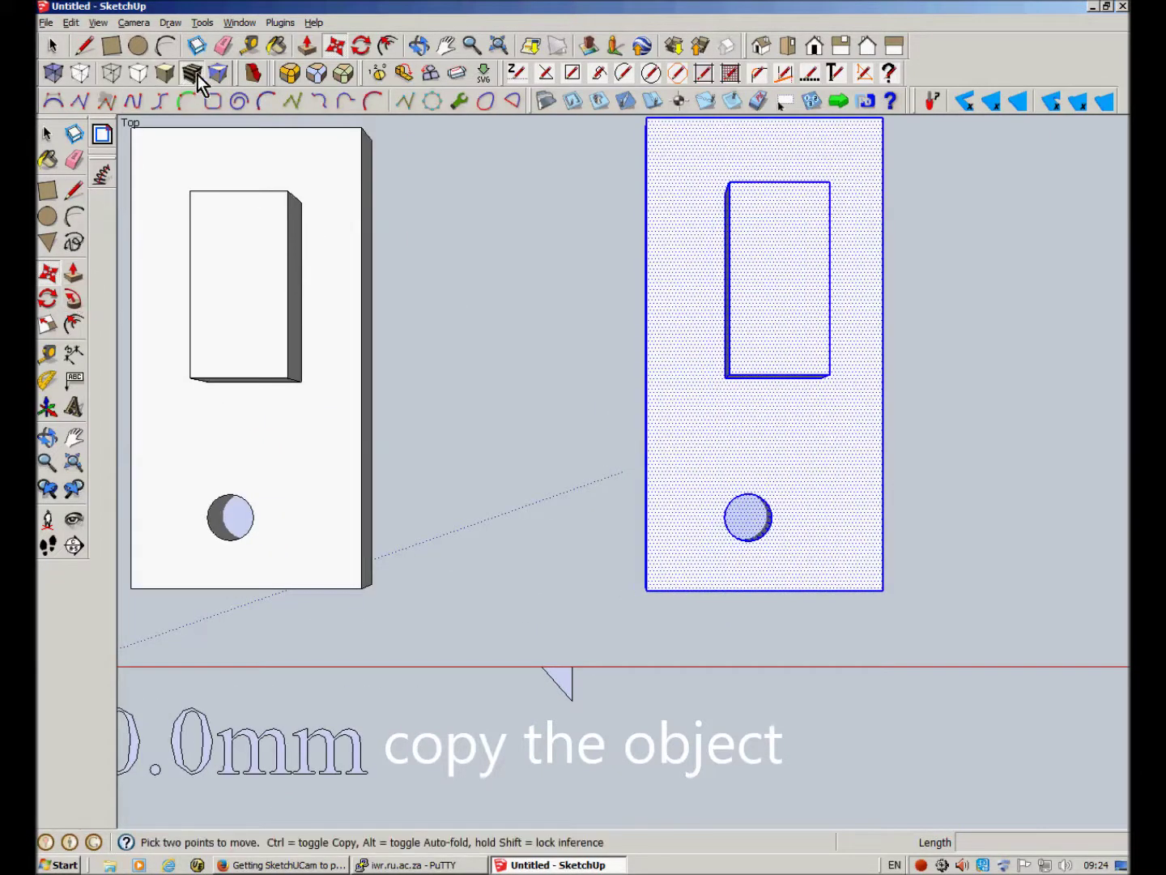
{"action": "left_click", "coordinate": [250, 44]}
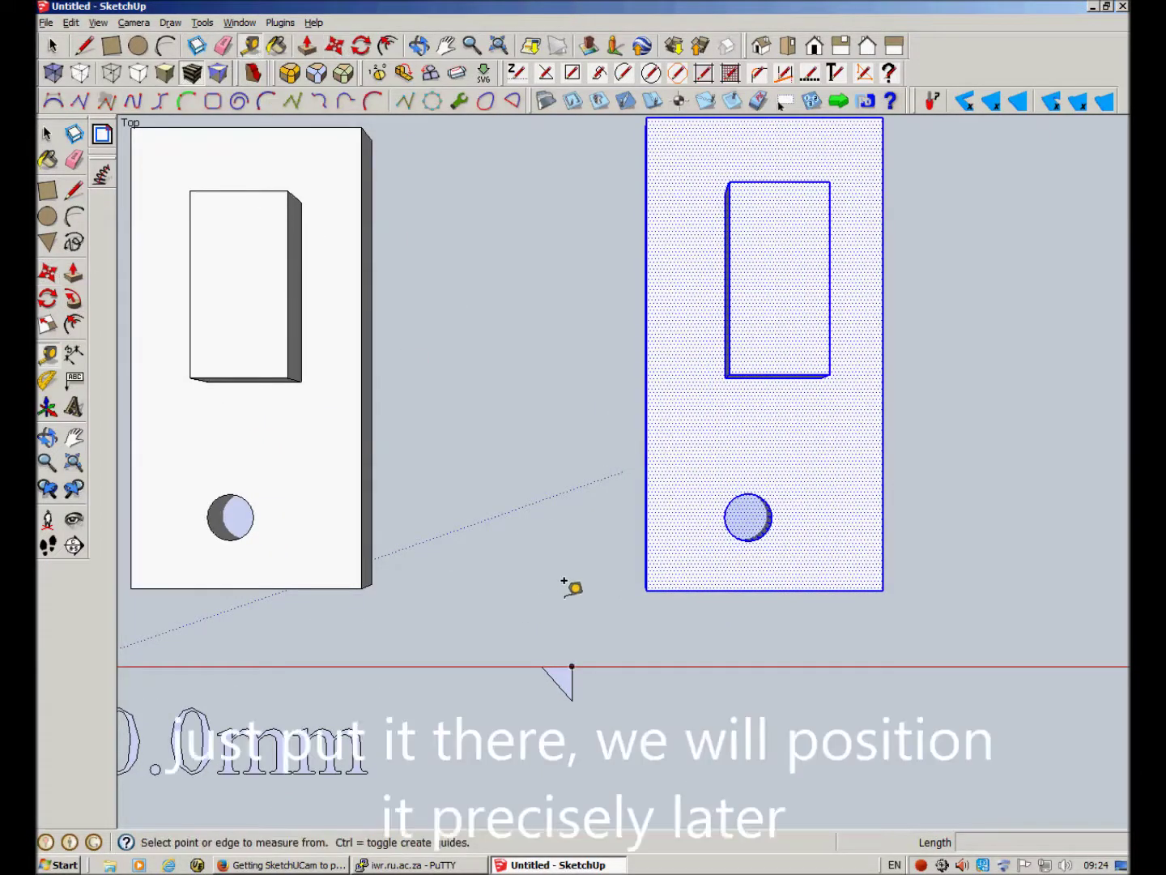
Add a vertical guide offset 10 mm from the marker triangle
{"action": "left_click", "coordinate": [572, 668]}
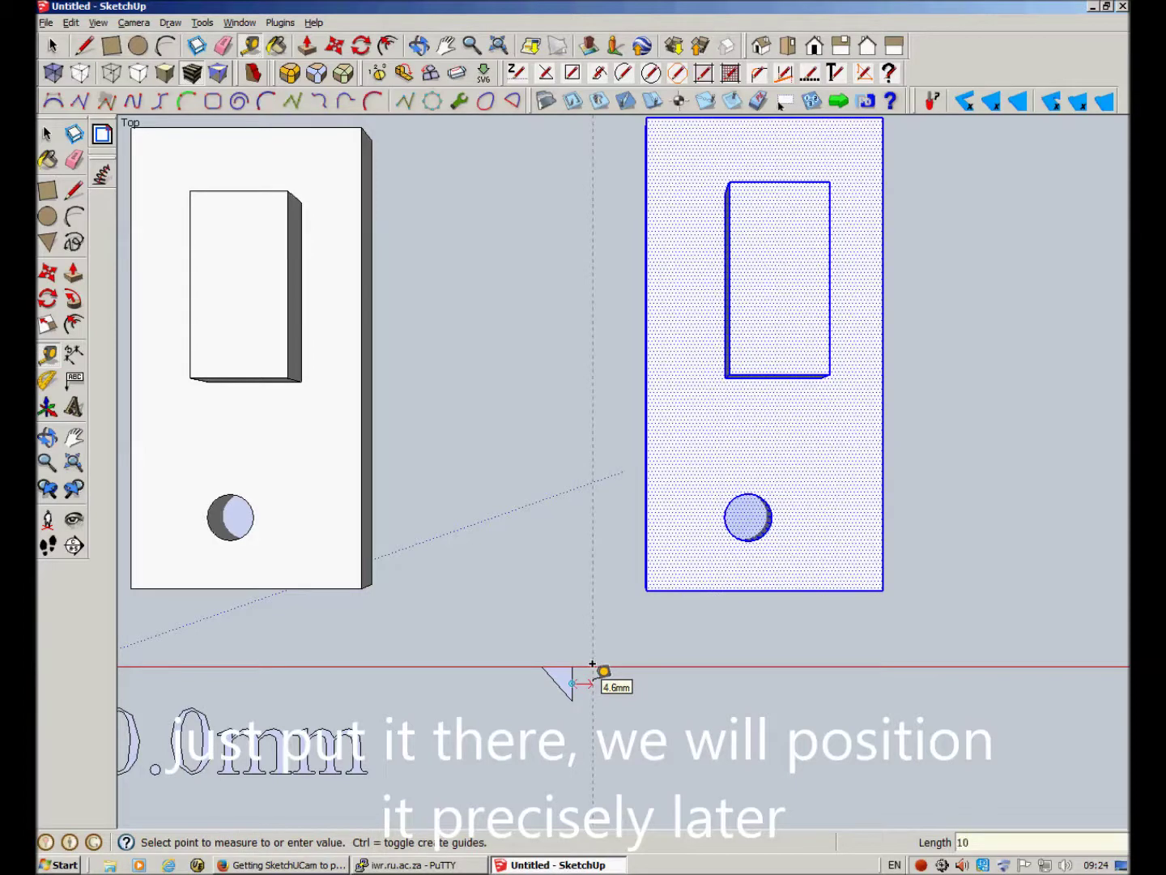
{"action": "key", "text": "Return"}
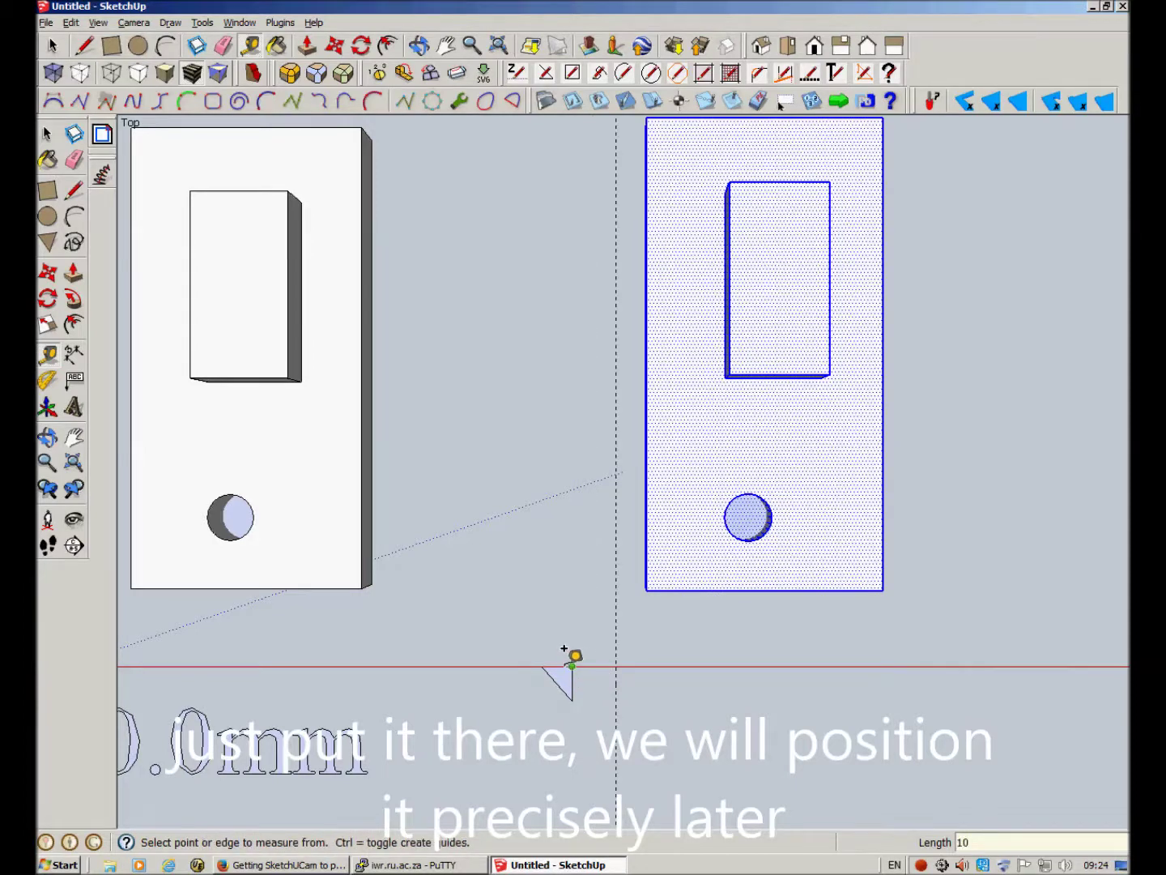
{"action": "left_click", "coordinate": [565, 648]}
{"action": "type", "text": "1"}
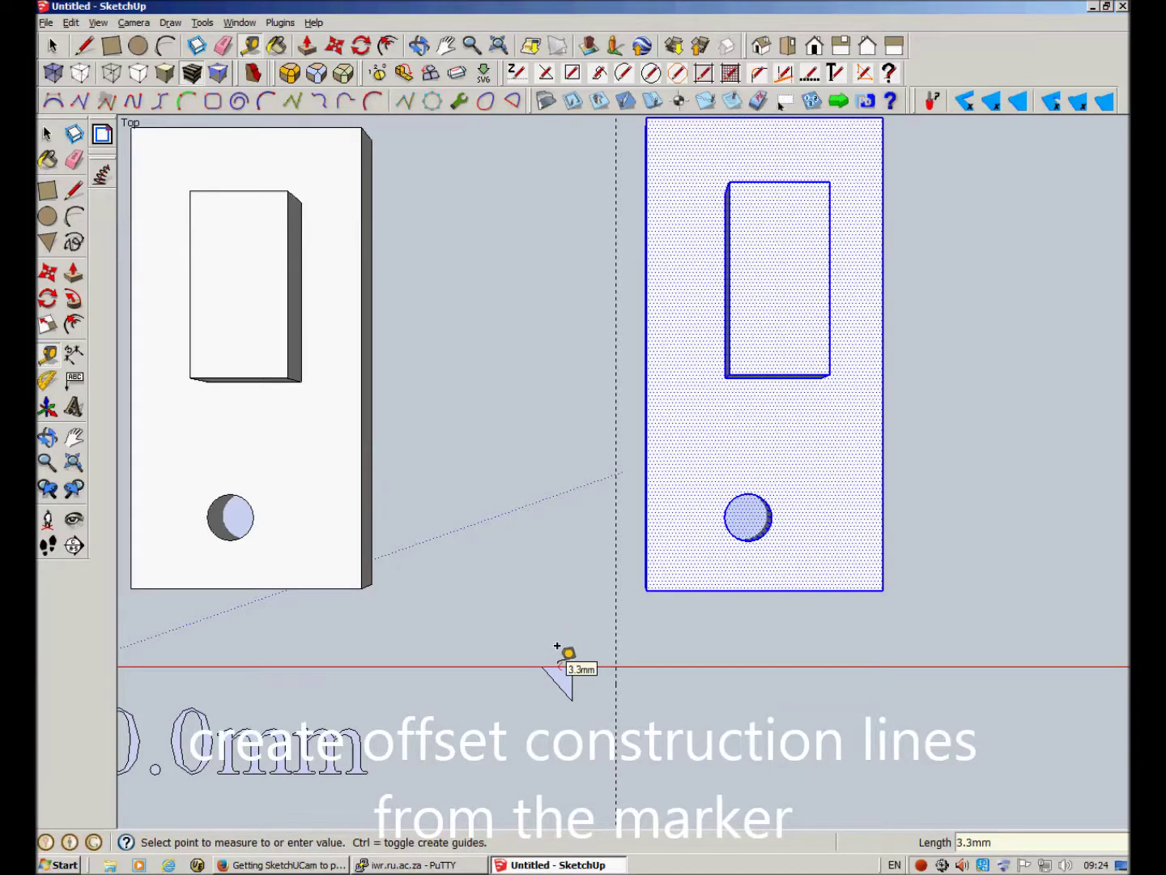
{"action": "scroll", "coordinate": [557, 651], "scroll_direction": "up", "scroll_amount": 2}
{"action": "scroll", "coordinate": [561, 651], "scroll_direction": "up", "scroll_amount": 2}
{"action": "left_click", "coordinate": [561, 651]}
Add a horizontal guide parallel to the red axis, offset 10 mm
{"action": "left_click", "coordinate": [556, 666]}
{"action": "type", "text": "10"}
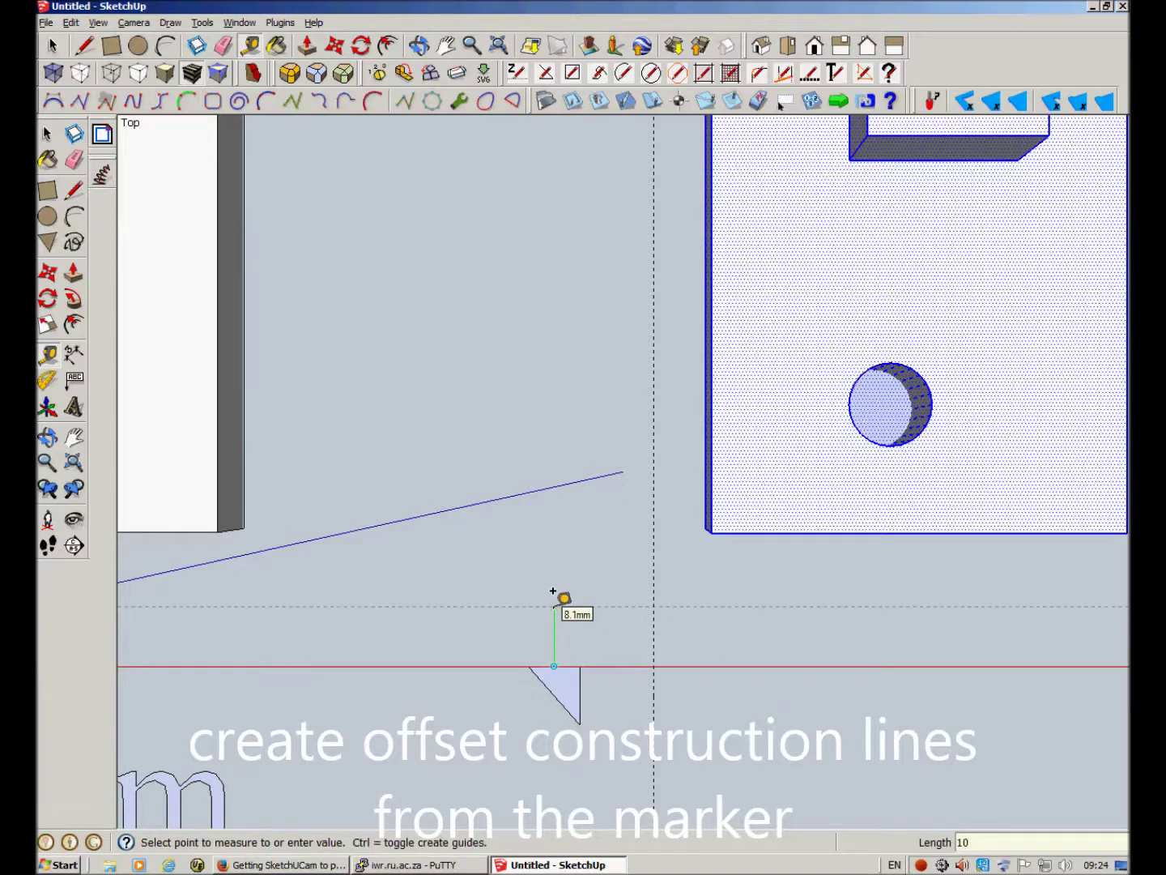
{"action": "key", "text": "Return"}
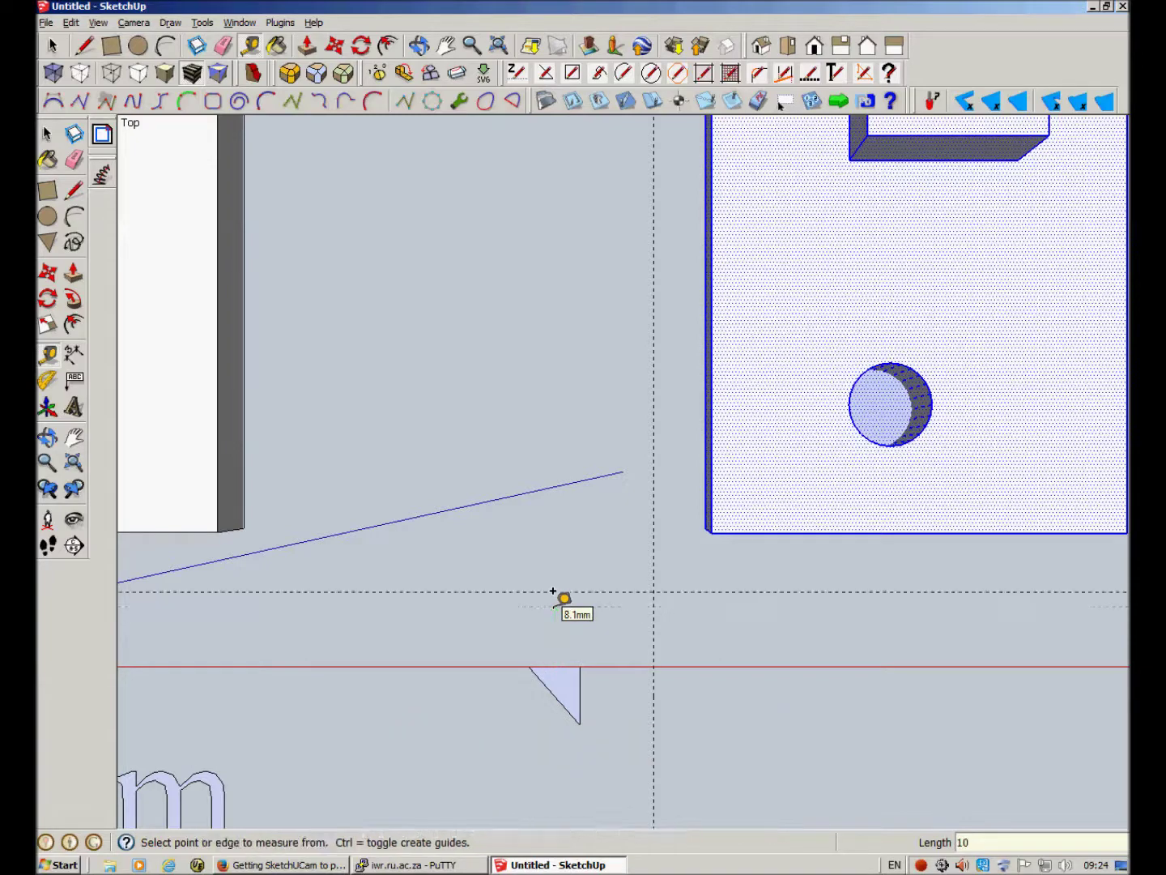
{"action": "key", "text": "m"}
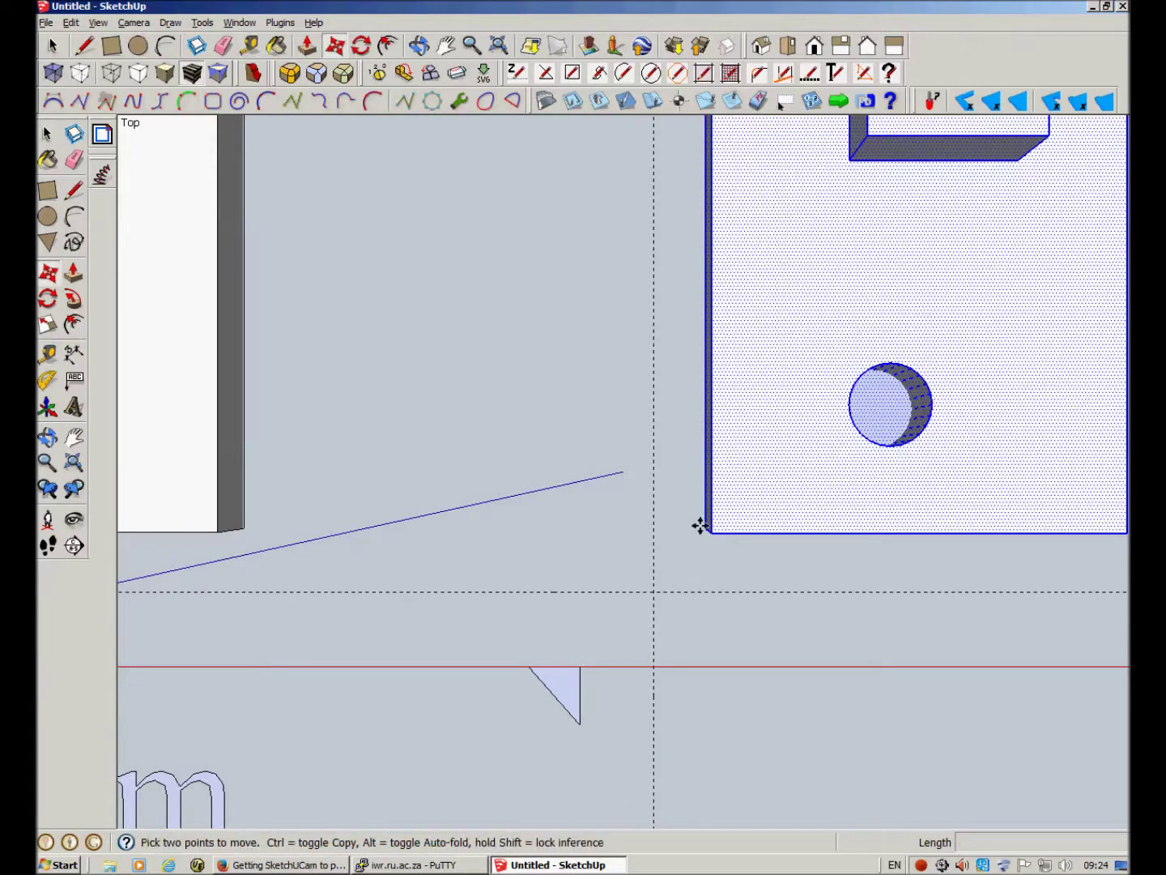
{"action": "left_click", "coordinate": [703, 529]}
Place the copy's corner on the guide intersection
{"action": "left_click", "coordinate": [653, 592]}
{"action": "mouse_move", "coordinate": [653, 593]}
{"action": "middle_mouse_down"}
{"action": "mouse_move", "coordinate": [528, 483]}
{"action": "mouse_move", "coordinate": [522, 443]}
{"action": "mouse_move", "coordinate": [505, 656]}
{"action": "middle_mouse_up"}
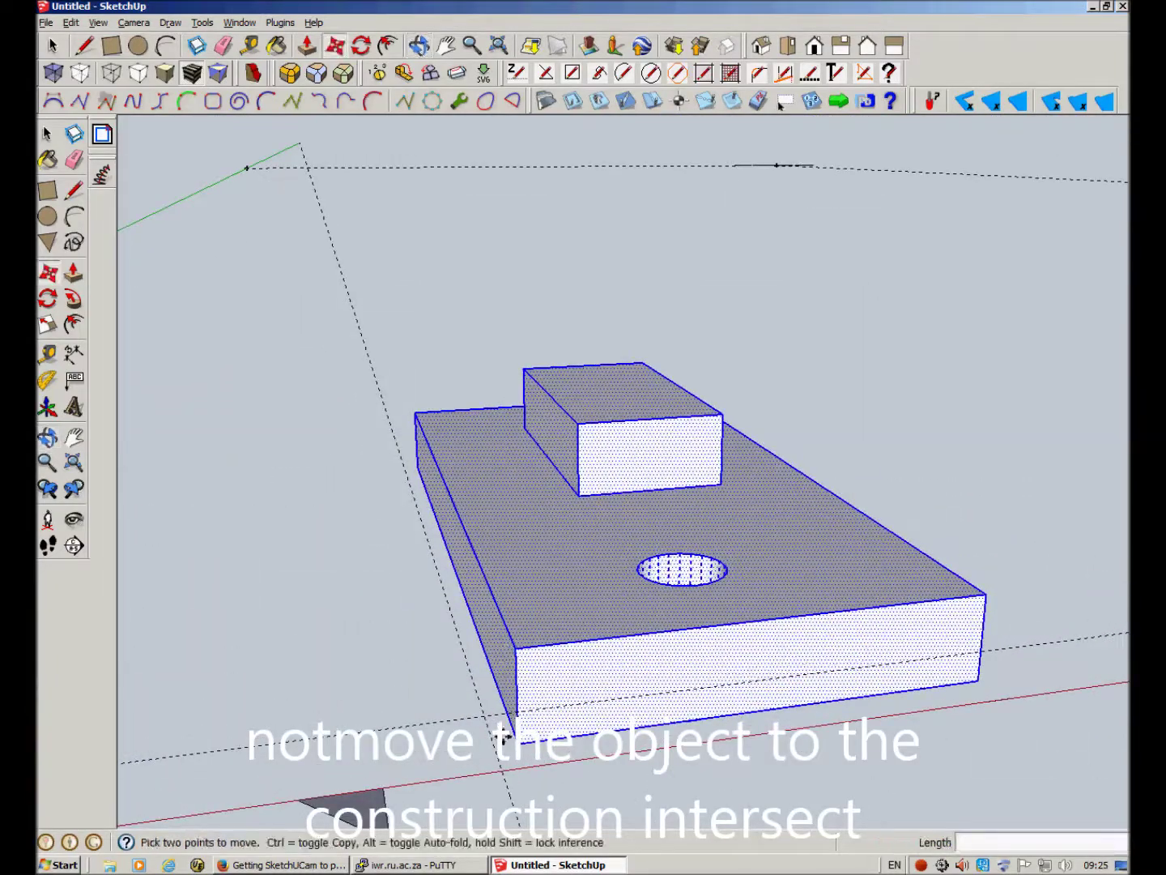
{"action": "left_click", "coordinate": [522, 743]}
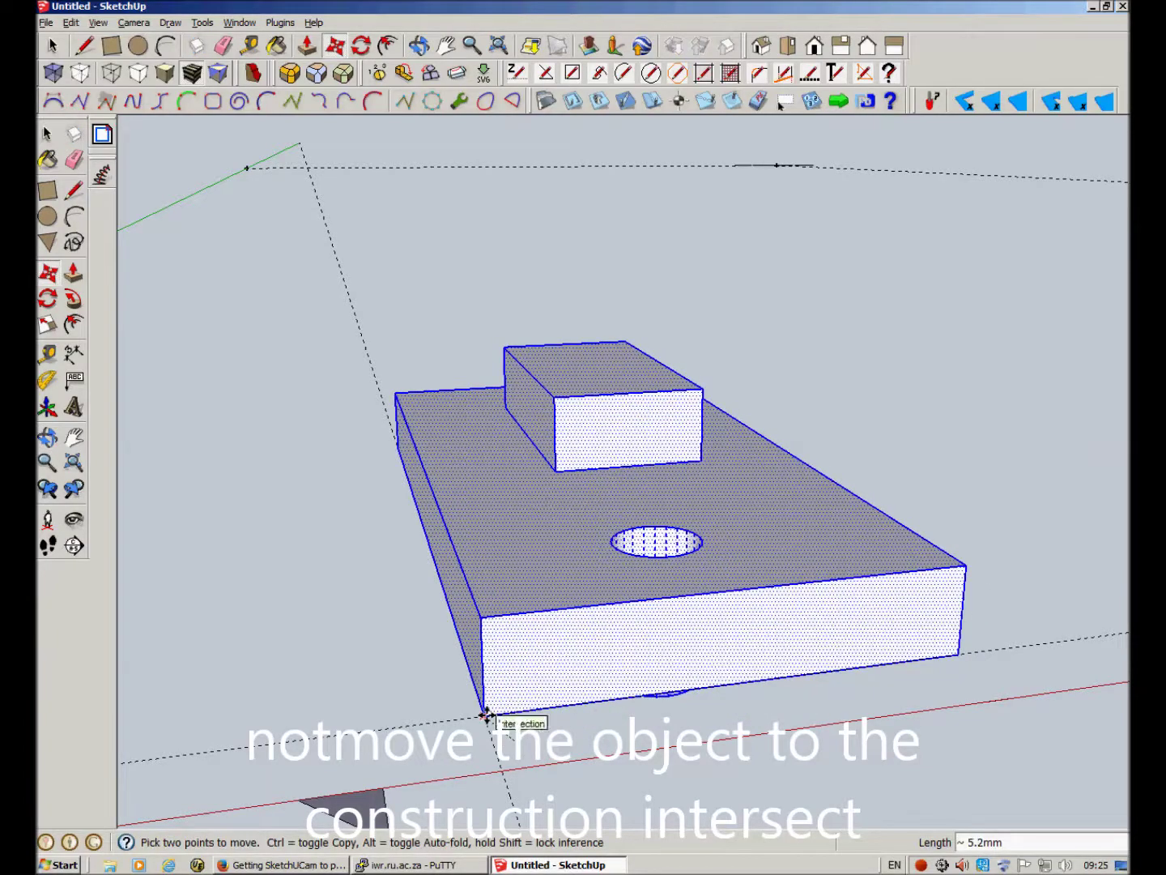
{"action": "scroll", "coordinate": [482, 731], "scroll_direction": "up", "scroll_amount": 5}
{"action": "middle_click_drag", "start_coordinate": [481, 731], "coordinate": [599, 483]}
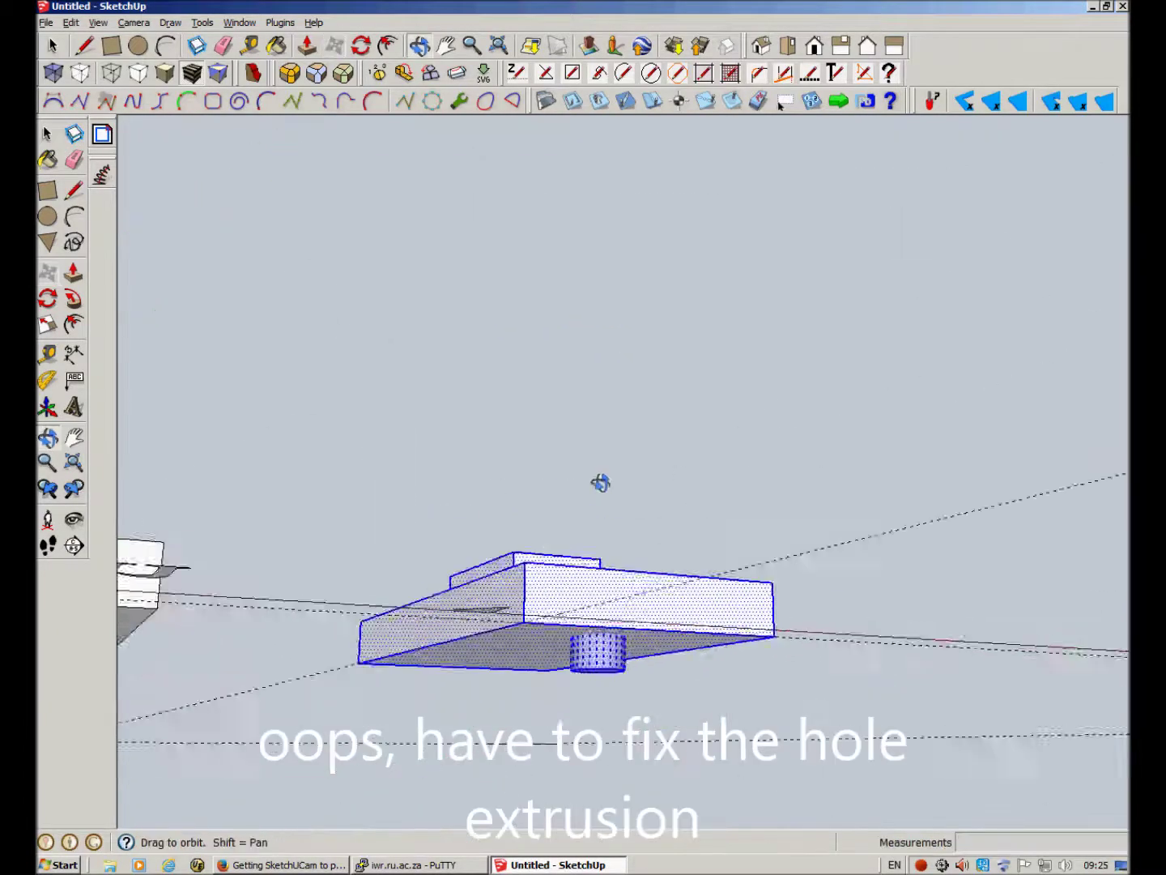
{"action": "scroll", "coordinate": [950, 416], "scroll_direction": "up", "scroll_amount": 5}
Push the protruding cylinders on both blocks back into holes
{"action": "key", "text": "p"}
{"action": "left_click_drag", "start_coordinate": [347, 485], "coordinate": [364, 448]}
{"action": "double_click", "coordinate": [690, 648]}
Switch to the Top view and select the right-hand copy
{"action": "mouse_move", "coordinate": [715, 631]}
{"action": "middle_mouse_down"}
{"action": "mouse_move", "coordinate": [524, 822]}
{"action": "mouse_move", "coordinate": [474, 684]}
{"action": "mouse_move", "coordinate": [976, 498]}
{"action": "middle_mouse_up"}
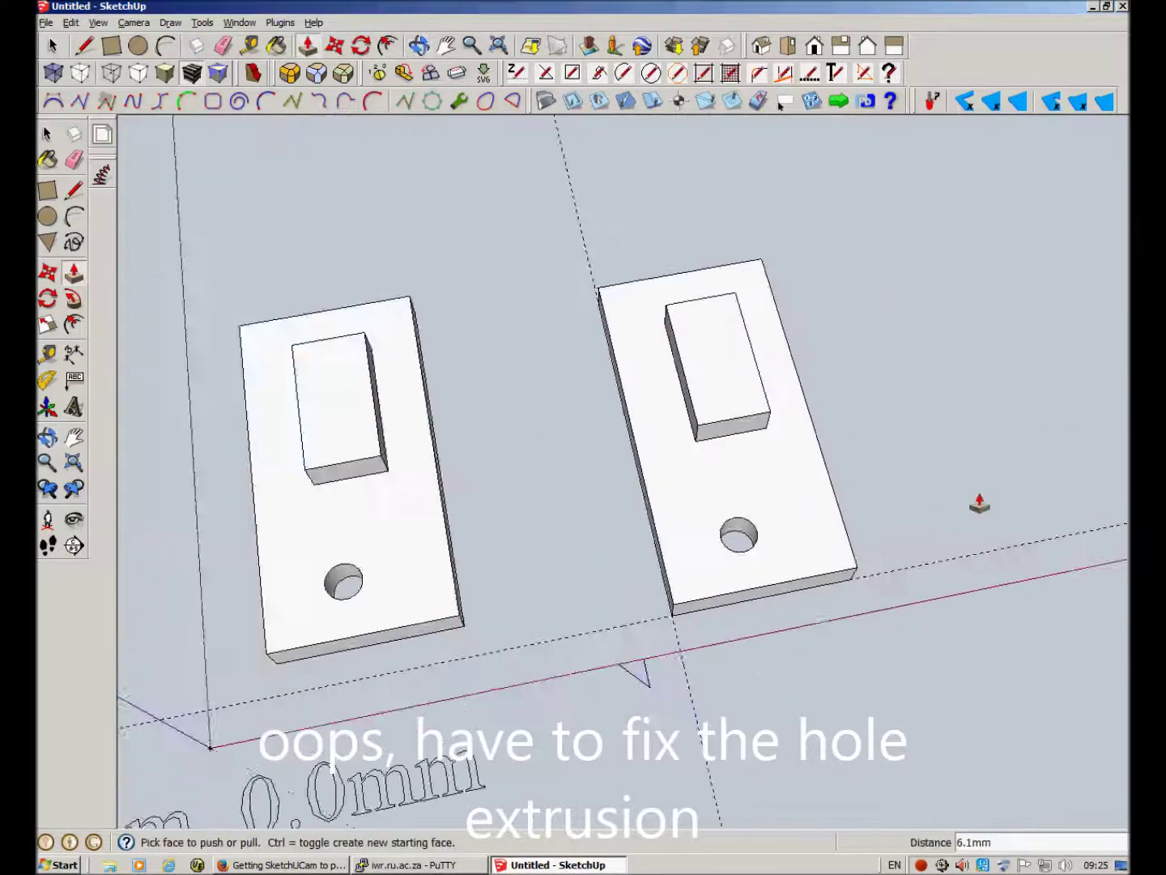
{"action": "scroll", "coordinate": [885, 533], "scroll_direction": "up", "scroll_amount": 2}
{"action": "middle_click_drag", "start_coordinate": [885, 534], "coordinate": [520, 235]}
{"action": "left_click", "coordinate": [788, 46]}
{"action": "key", "text": "space"}
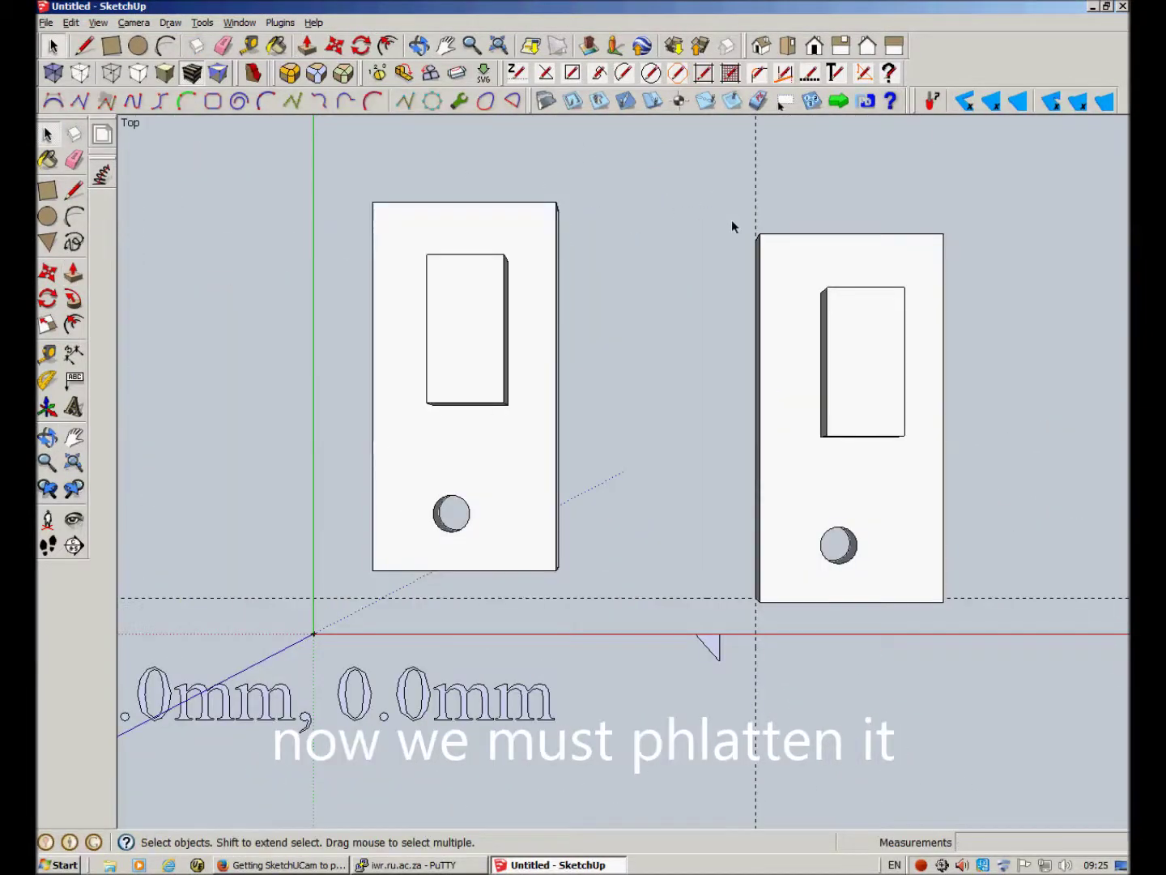
{"action": "left_click_drag", "start_coordinate": [732, 219], "coordinate": [992, 605]}
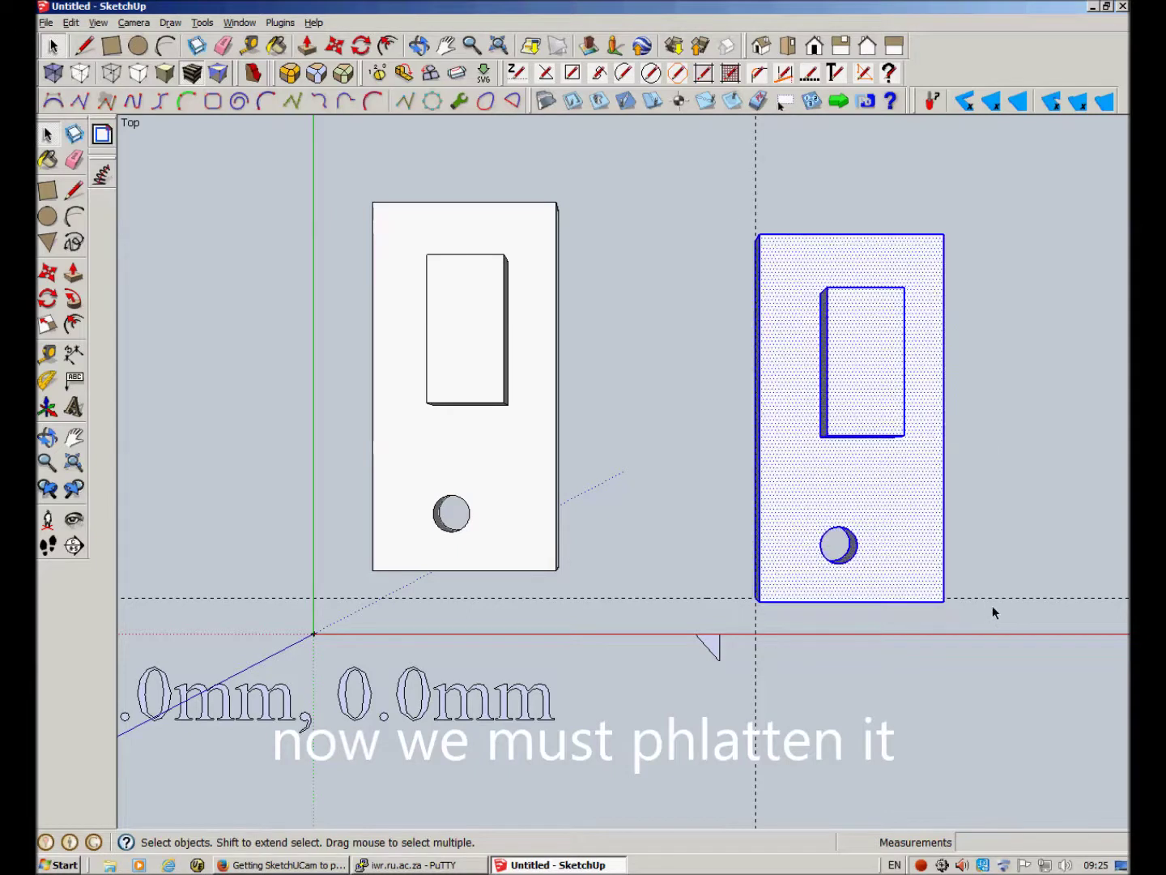
{"action": "right_click", "coordinate": [946, 565]}
{"action": "mouse_move", "coordinate": [1013, 460]}
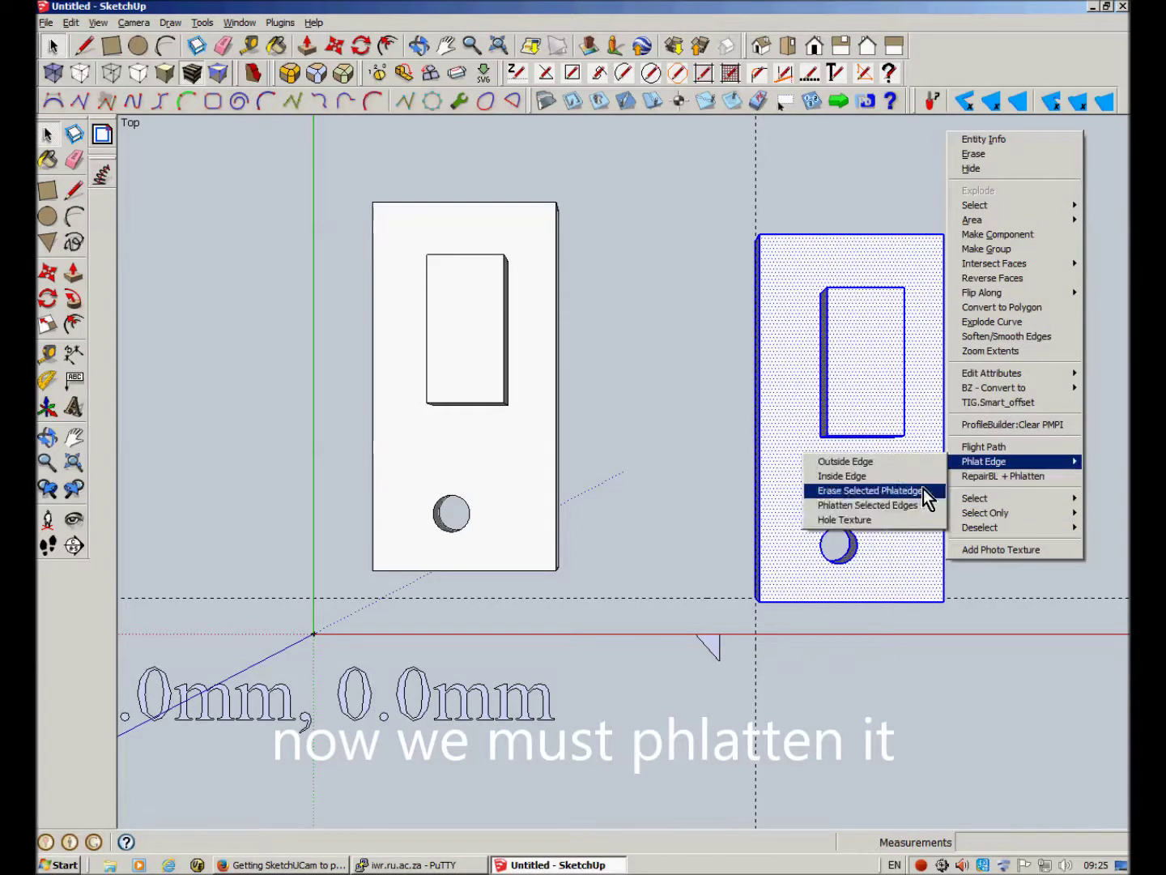
Phlatten the selected copy's edges into a flat outline, pocket rectangle and hole circle
{"action": "left_click", "coordinate": [883, 505]}
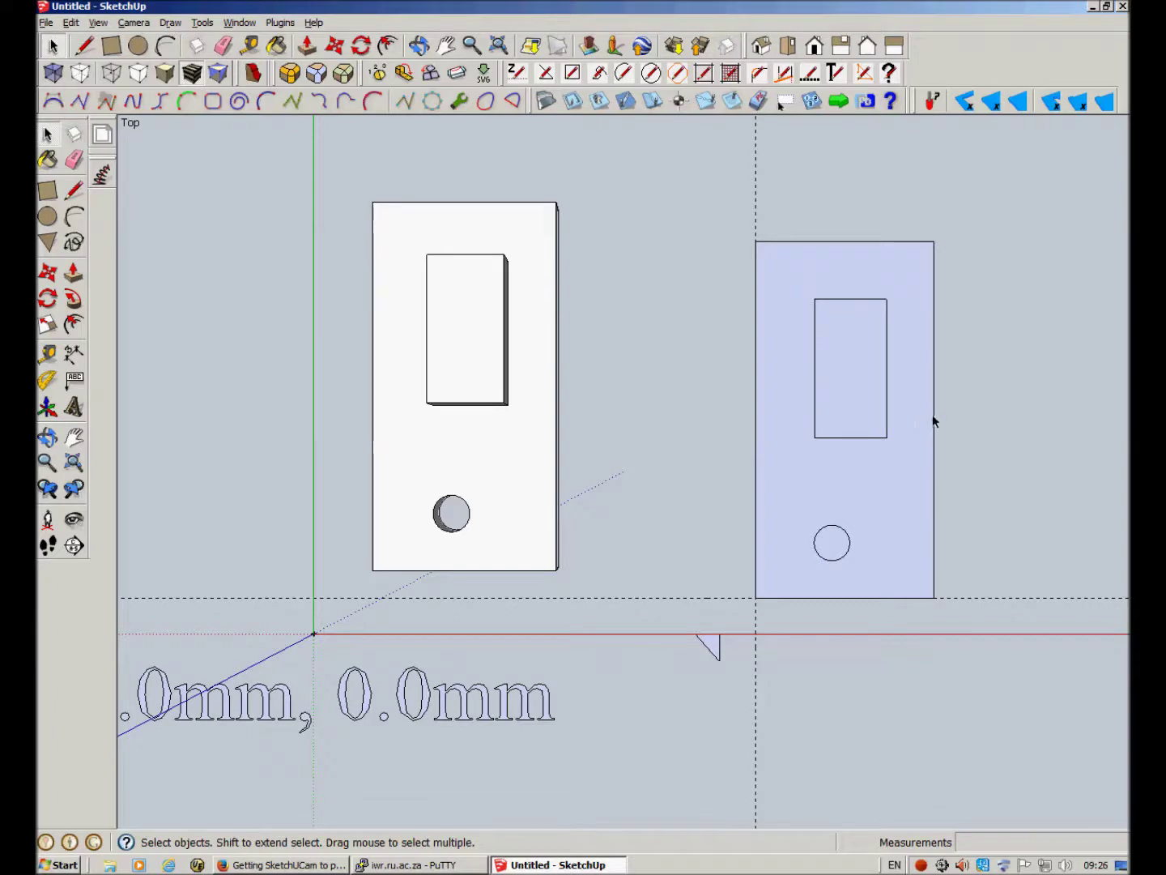
{"action": "scroll", "coordinate": [885, 450], "scroll_direction": "up", "scroll_amount": 2}
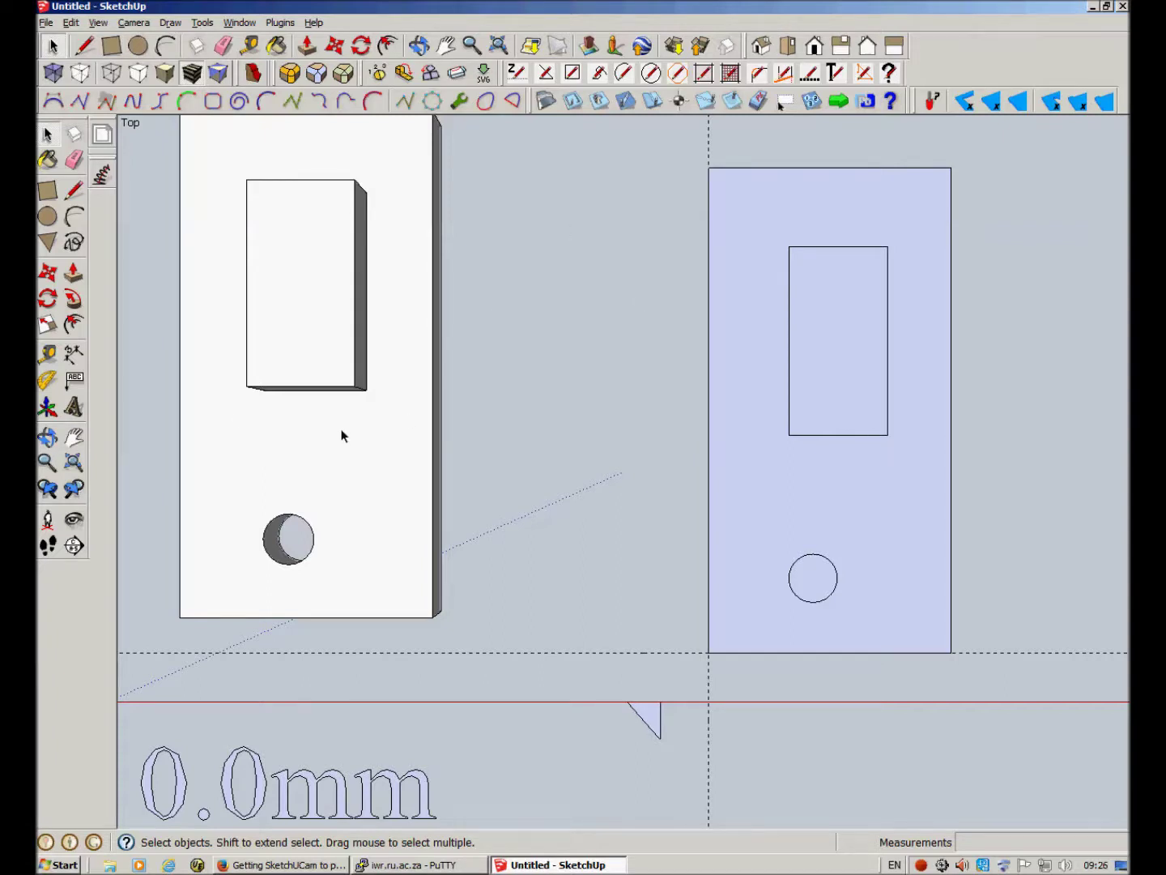
Offset the phlattened face's outer edge 3 mm outward as a new boundary
{"action": "left_click", "coordinate": [73, 325]}
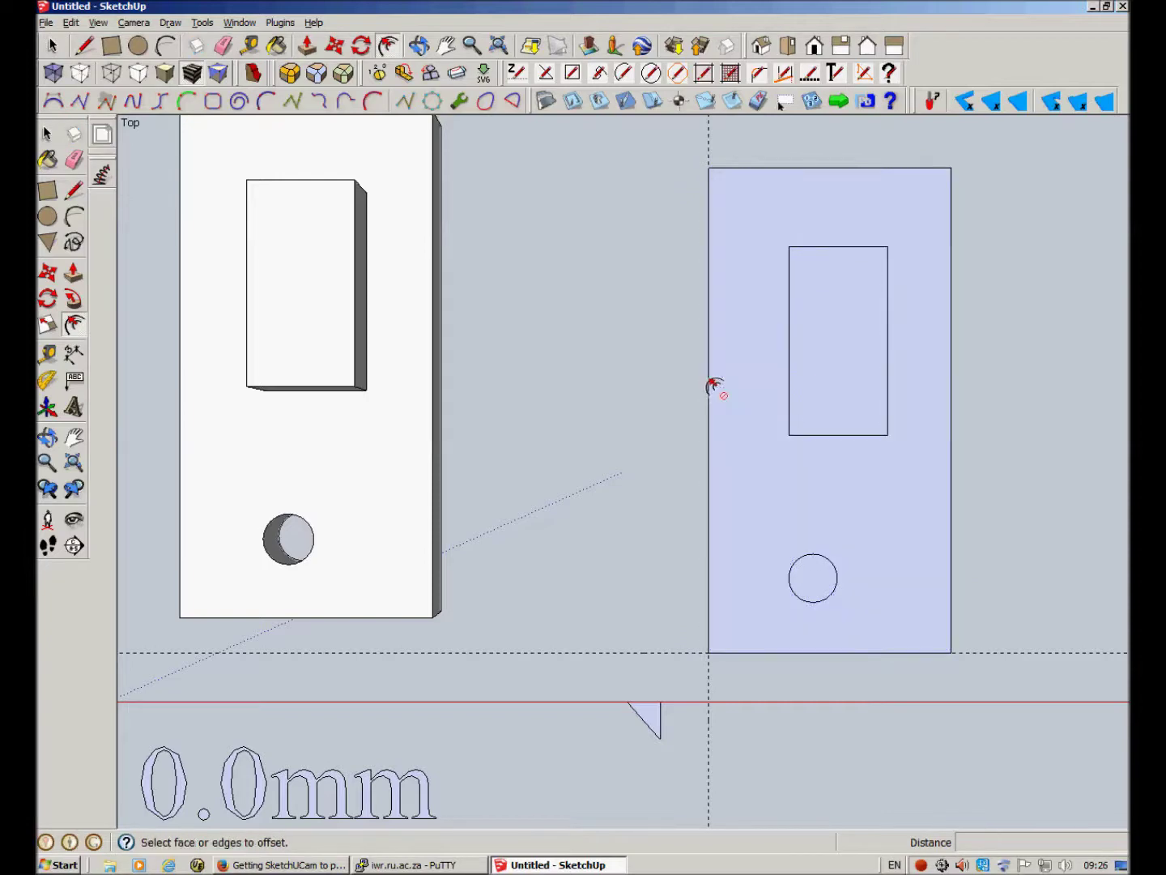
{"action": "left_click", "coordinate": [708, 379]}
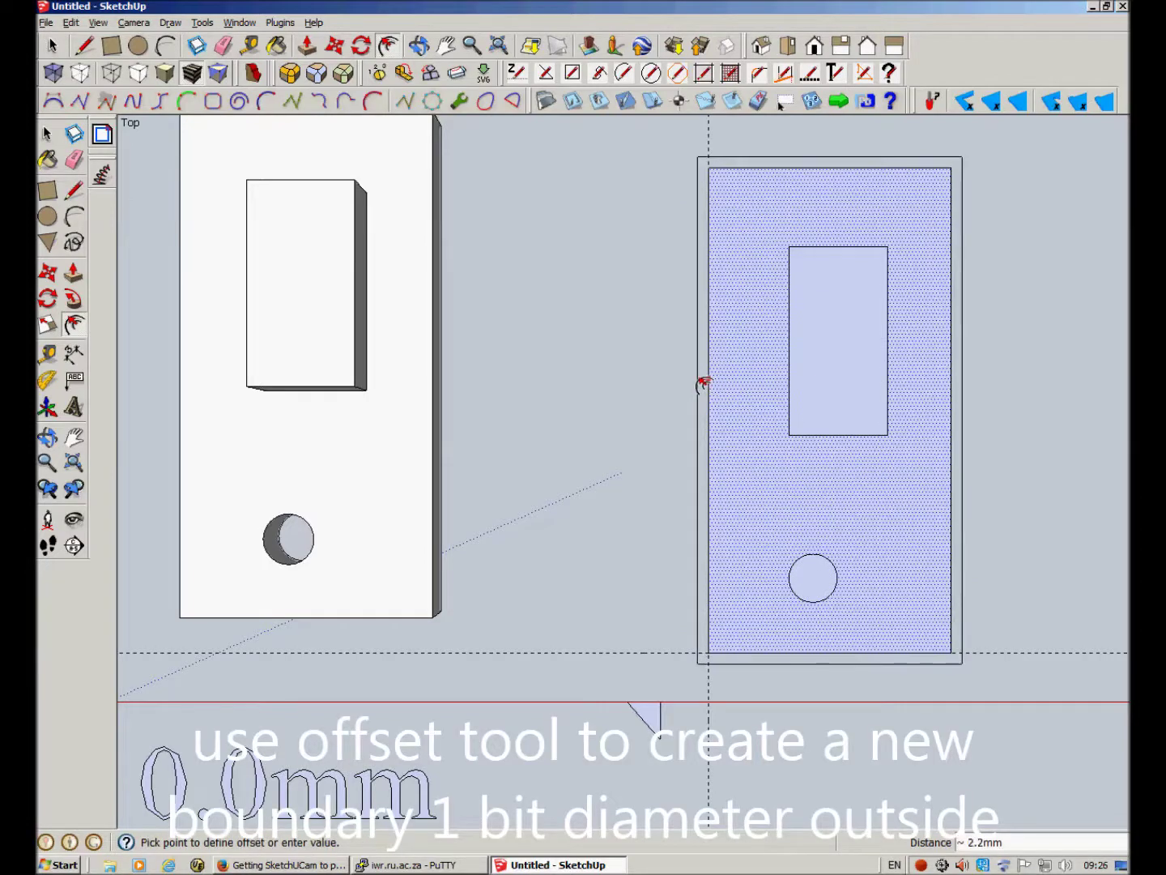
{"action": "type", "text": "3"}
{"action": "key", "text": "Return"}
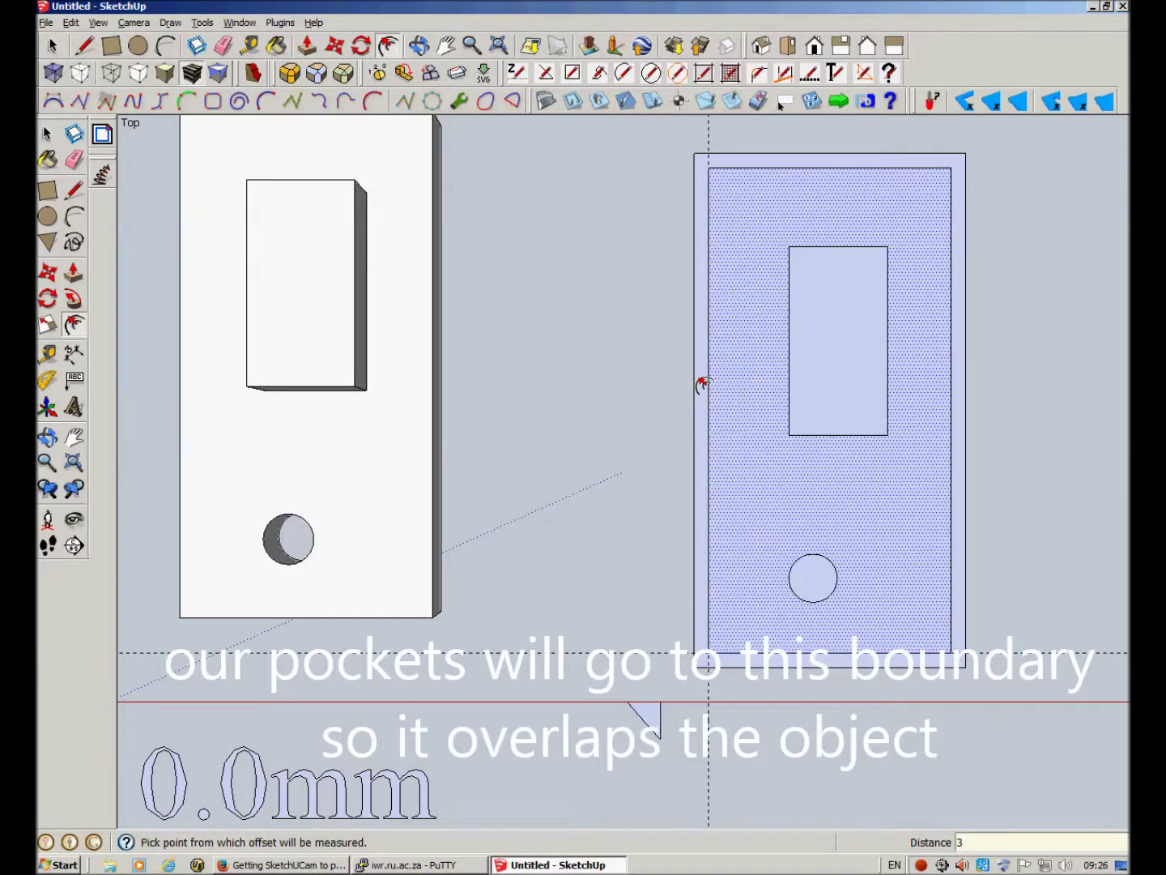
{"action": "key", "text": "Escape"}
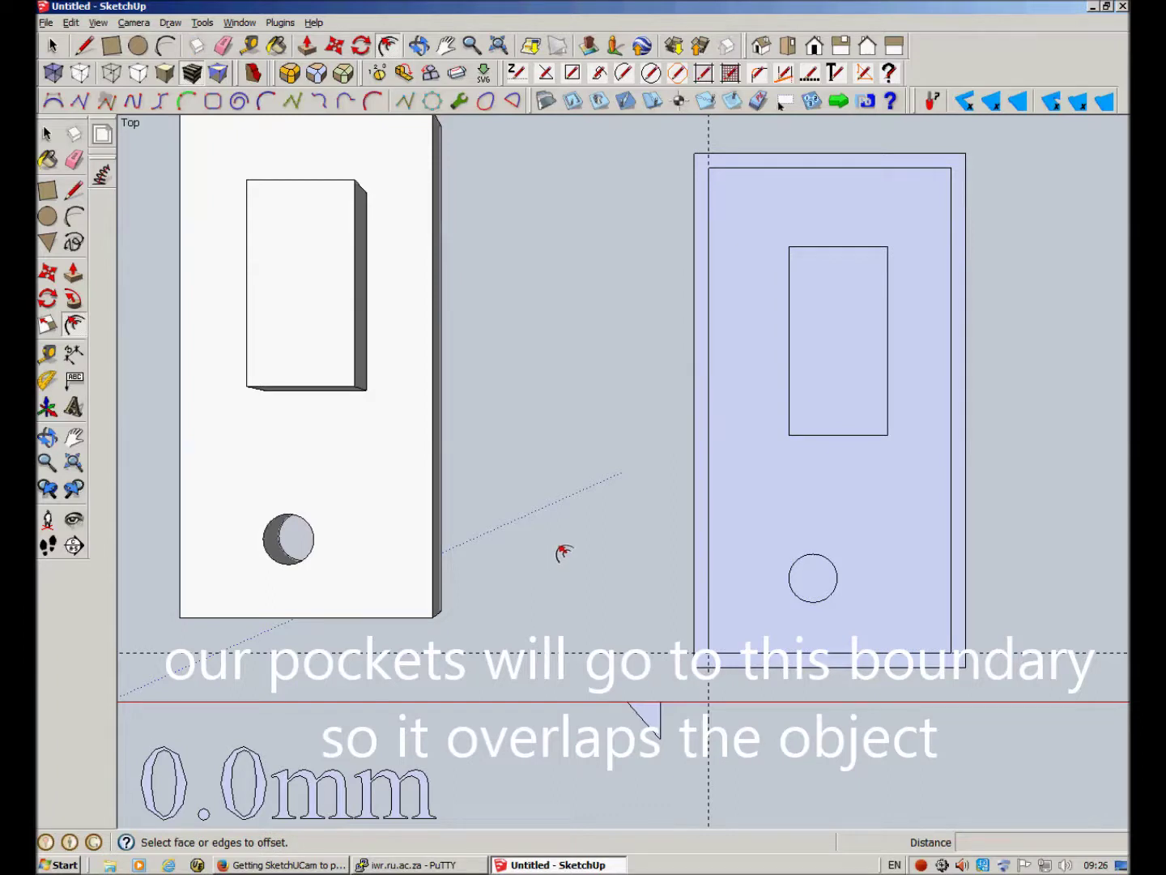
{"action": "key", "text": "space"}
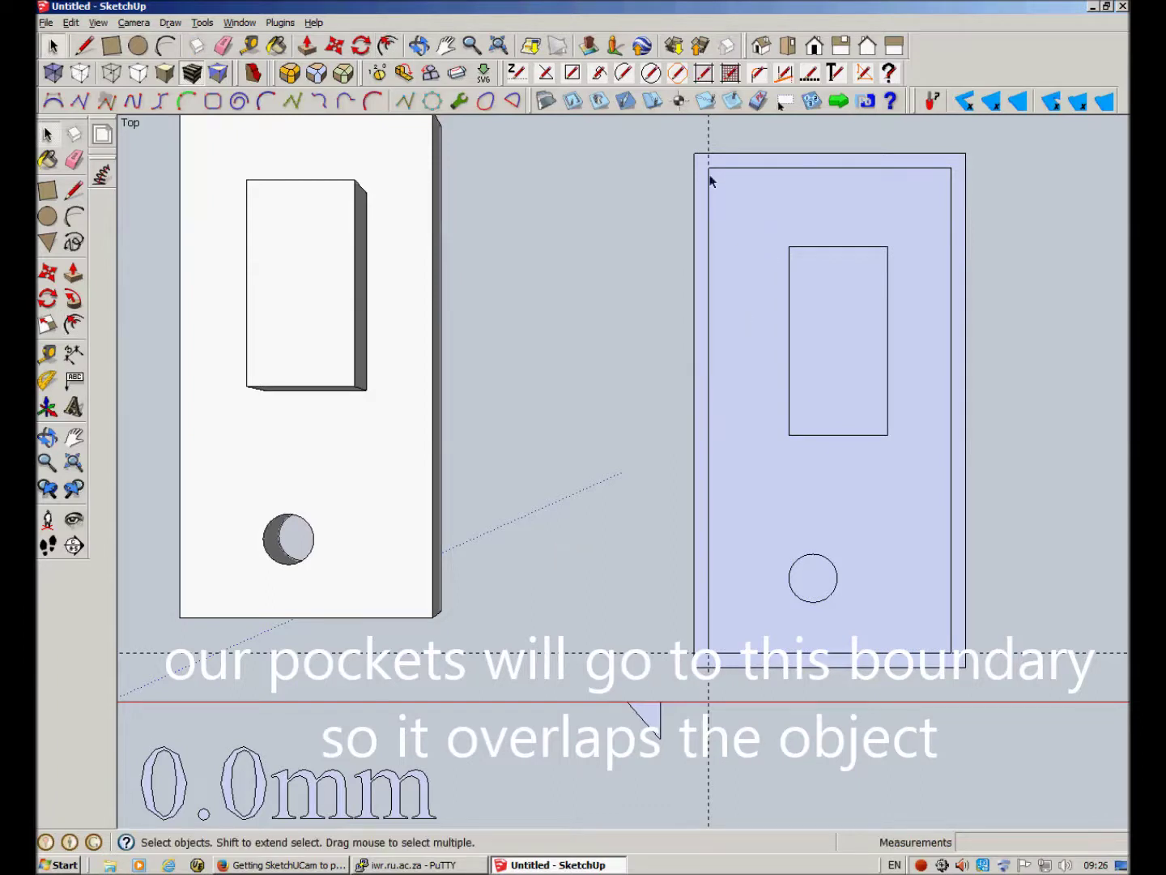
Copy the flattened drawing and paste a second copy to its right, back in Top view
{"action": "mouse_move", "coordinate": [704, 162]}
{"action": "left_mouse_down"}
{"action": "mouse_move", "coordinate": [956, 639]}
{"action": "mouse_move", "coordinate": [957, 664]}
{"action": "left_mouse_up"}
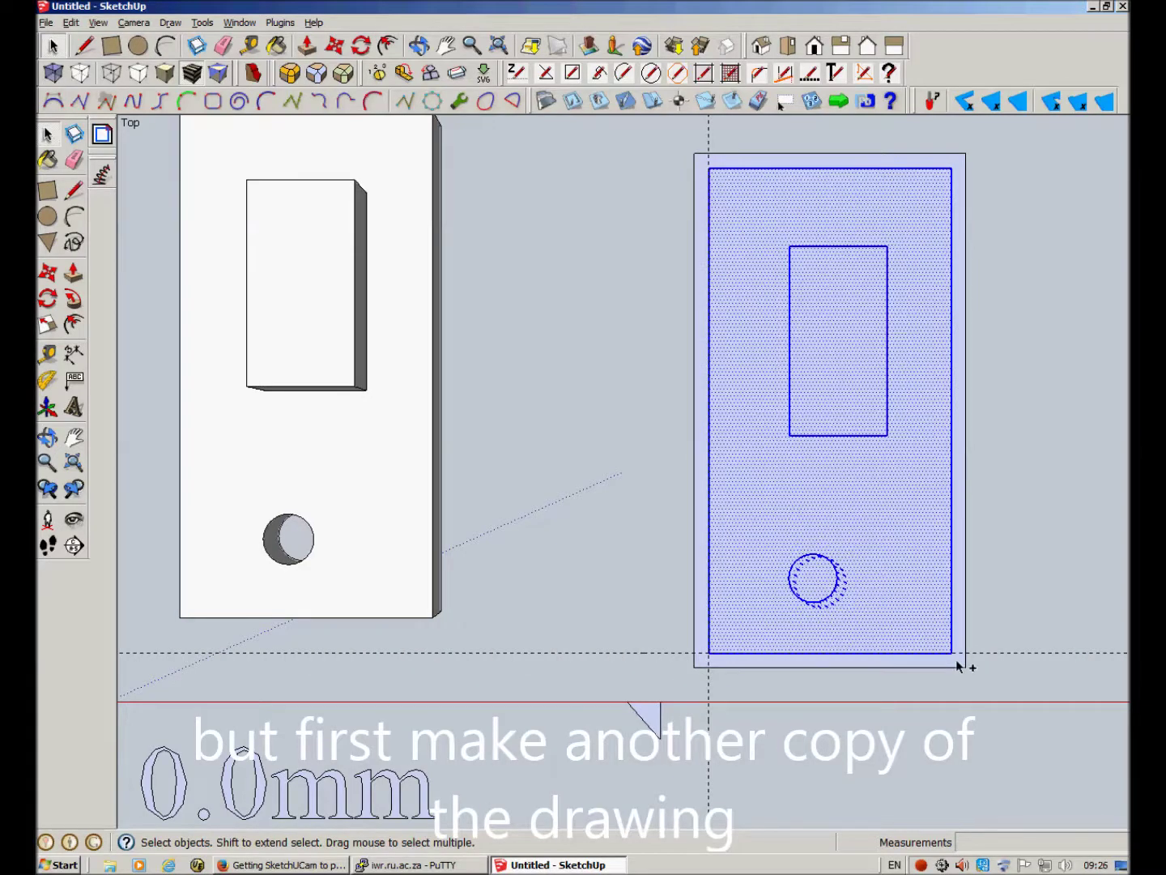
{"action": "scroll", "coordinate": [477, 616], "scroll_direction": "down", "scroll_amount": 3}
{"action": "key", "text": "ctrl+c"}
{"action": "key", "text": "ctrl+v"}
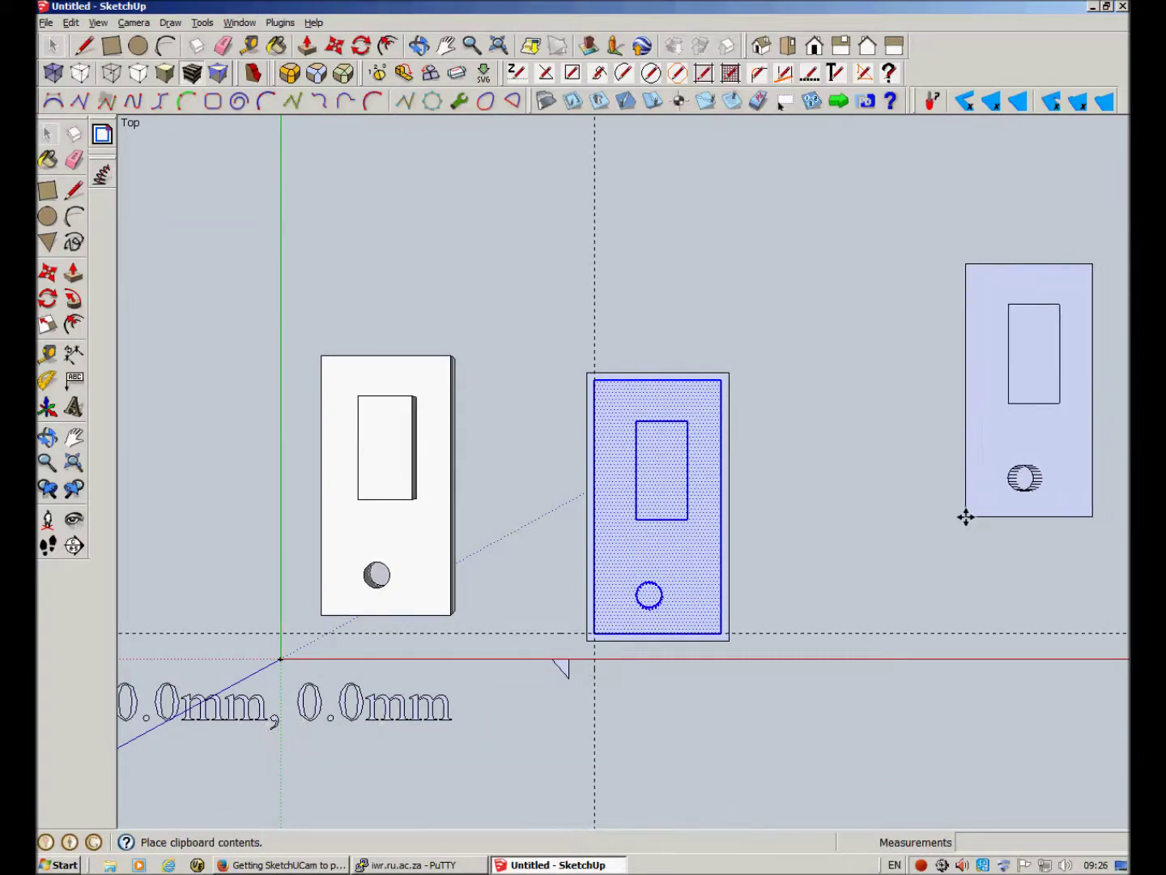
{"action": "left_click", "coordinate": [956, 515]}
{"action": "key", "text": "space"}
{"action": "mouse_move", "coordinate": [636, 626]}
{"action": "middle_mouse_down"}
{"action": "mouse_move", "coordinate": [579, 685]}
{"action": "mouse_move", "coordinate": [653, 620]}
{"action": "middle_mouse_up"}
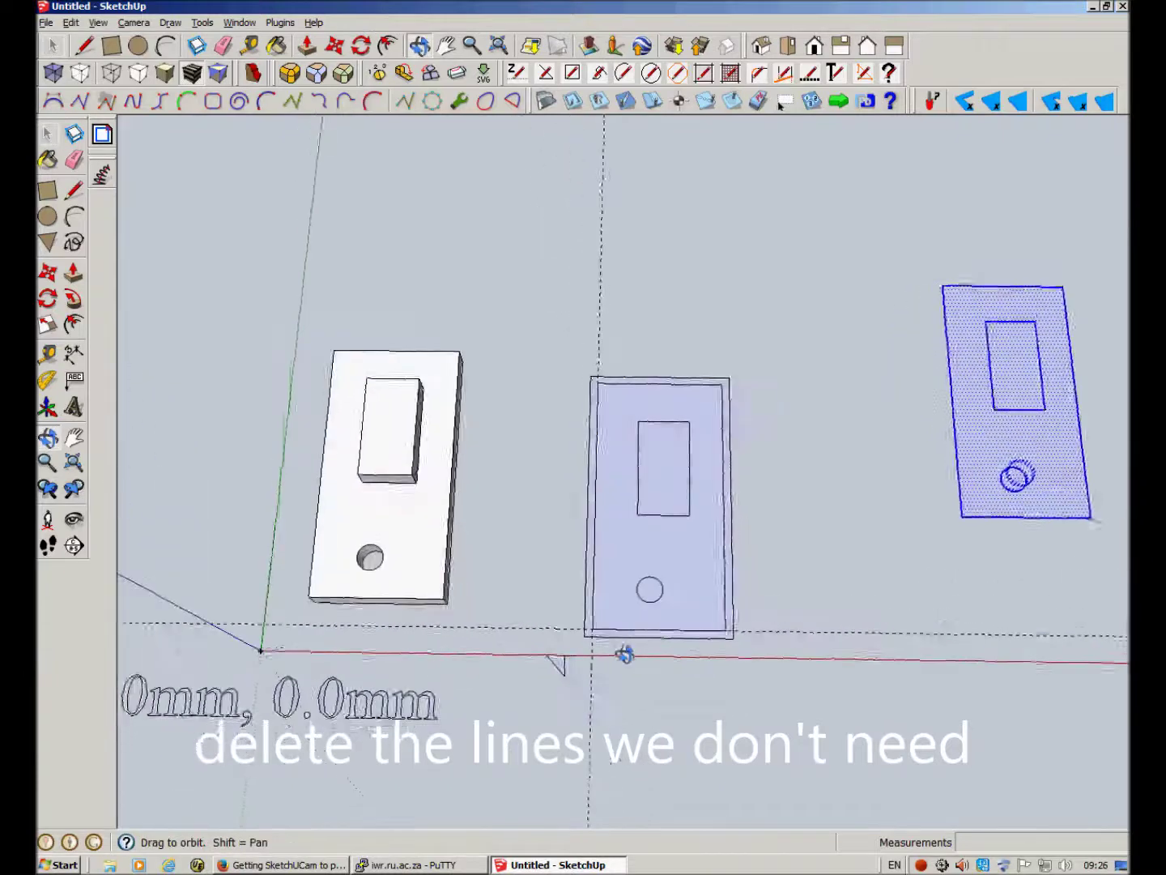
{"action": "left_click", "coordinate": [787, 45]}
{"action": "left_click", "coordinate": [681, 552]}
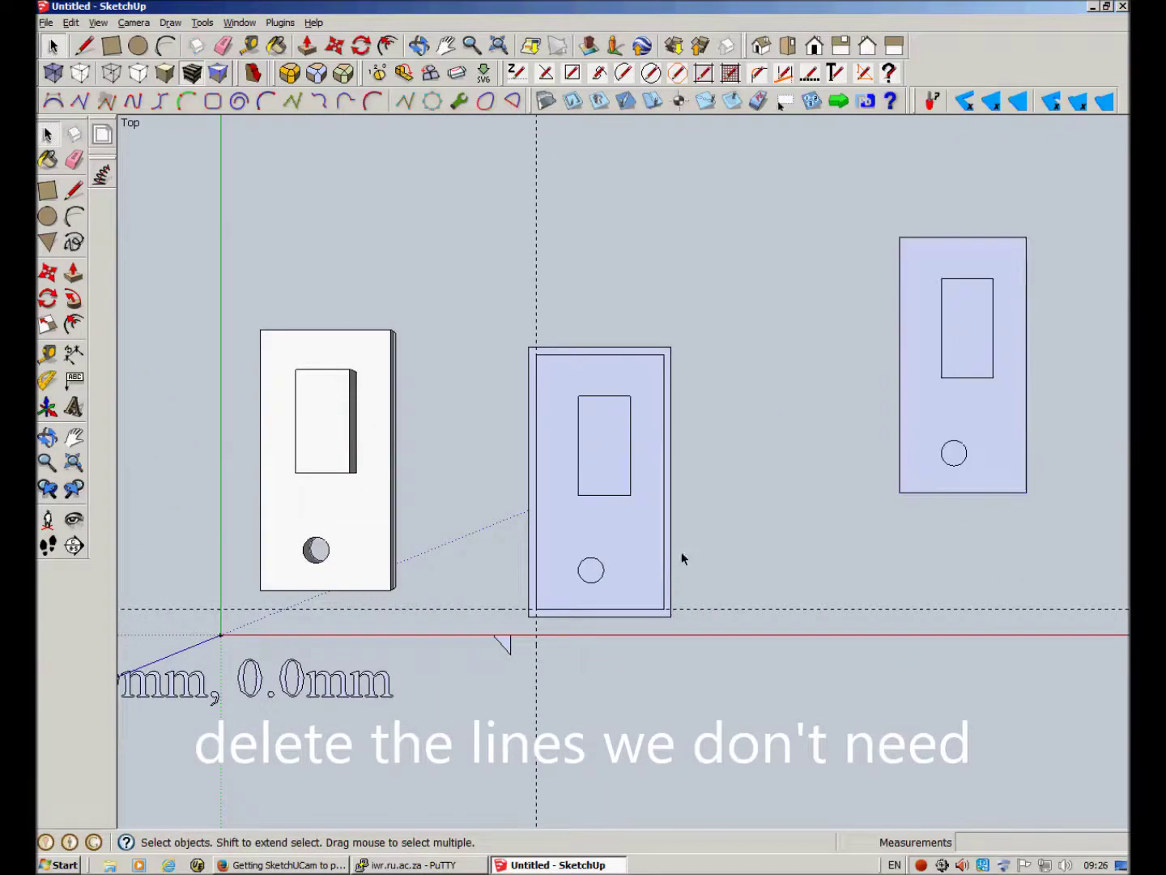
Erase the middle drawing's inner outline edges, keeping the 3 mm offset boundary
{"action": "scroll", "coordinate": [567, 500], "scroll_direction": "up", "scroll_amount": 3}
{"action": "key", "text": "e"}
{"action": "left_click", "coordinate": [550, 254]}
{"action": "left_click", "coordinate": [727, 278]}
{"action": "left_click", "coordinate": [511, 449]}
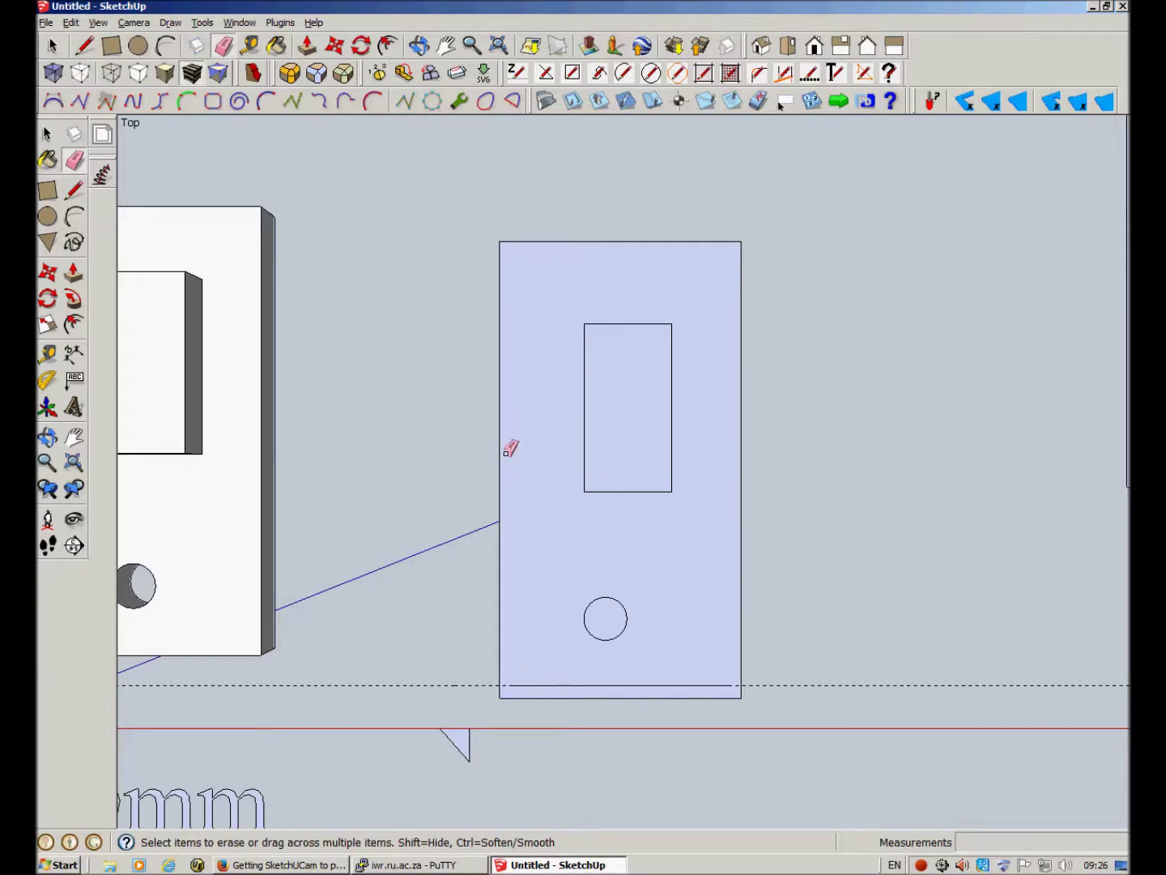
{"action": "key", "text": "ctrl+z"}
{"action": "left_click", "coordinate": [512, 461]}
{"action": "key", "text": "space"}
{"action": "left_click", "coordinate": [576, 686]}
{"action": "key", "text": "Delete"}
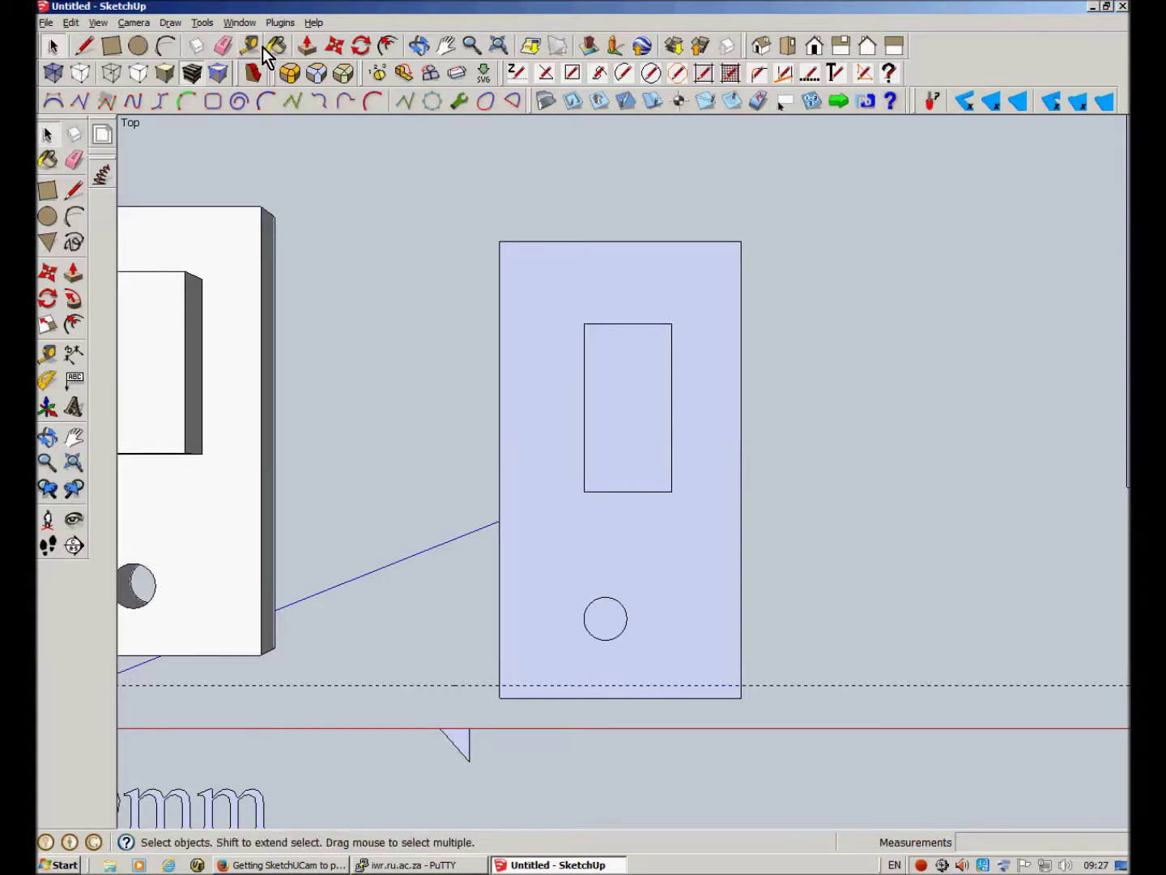
Add a vertical reference guide from the marker triangle's edge
{"action": "left_click", "coordinate": [249, 46]}
{"action": "left_click", "coordinate": [470, 739]}
{"action": "type", "text": "10"}
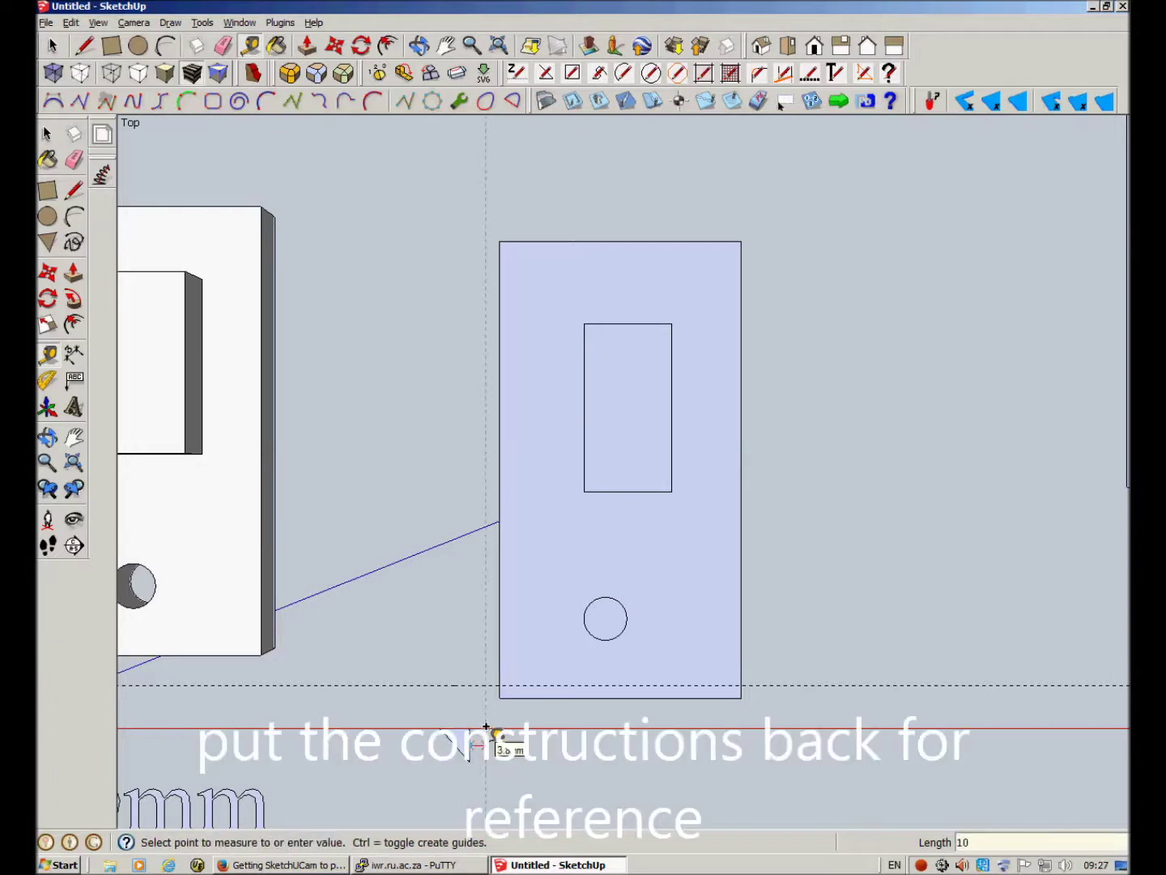
{"action": "key", "text": "Return"}
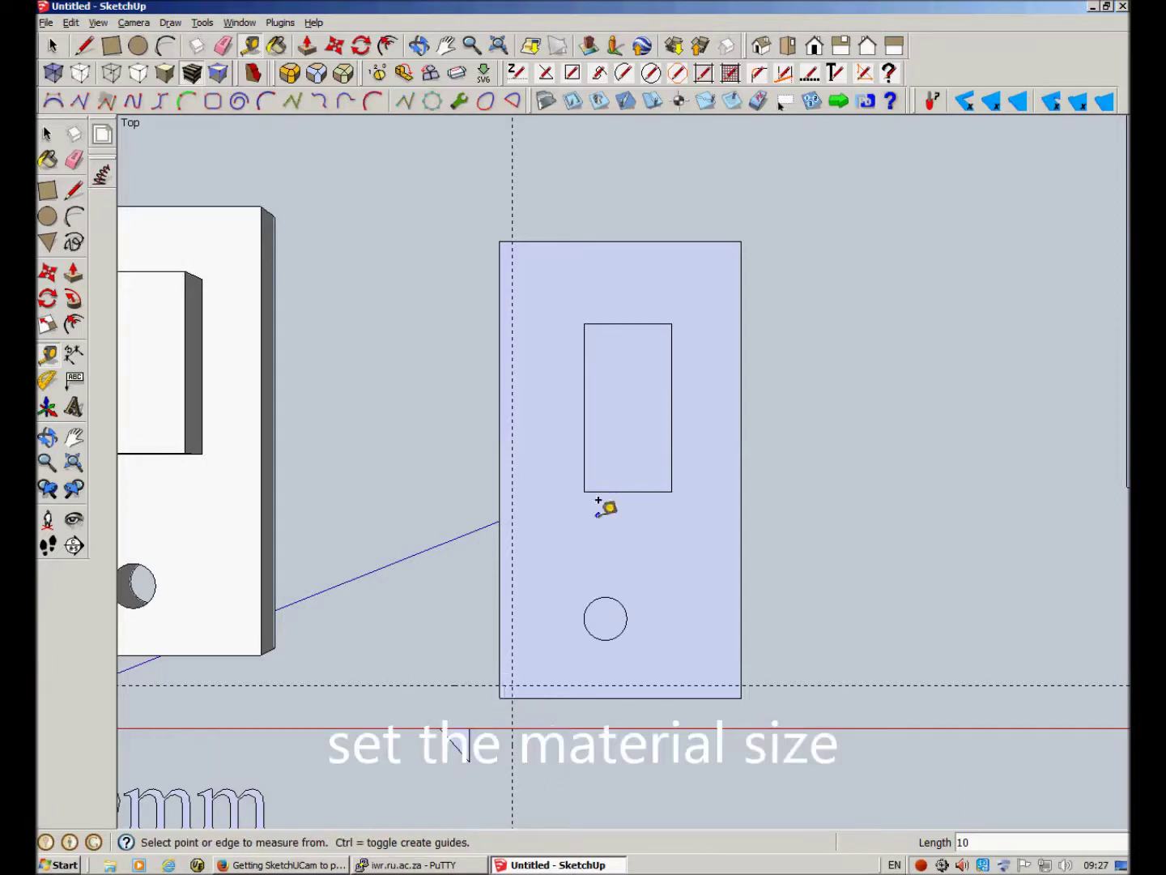
In SketchUCam Parameters, set Safe Length (X) to 70 and Safe Width (Y) to 120
{"action": "left_click", "coordinate": [544, 102]}
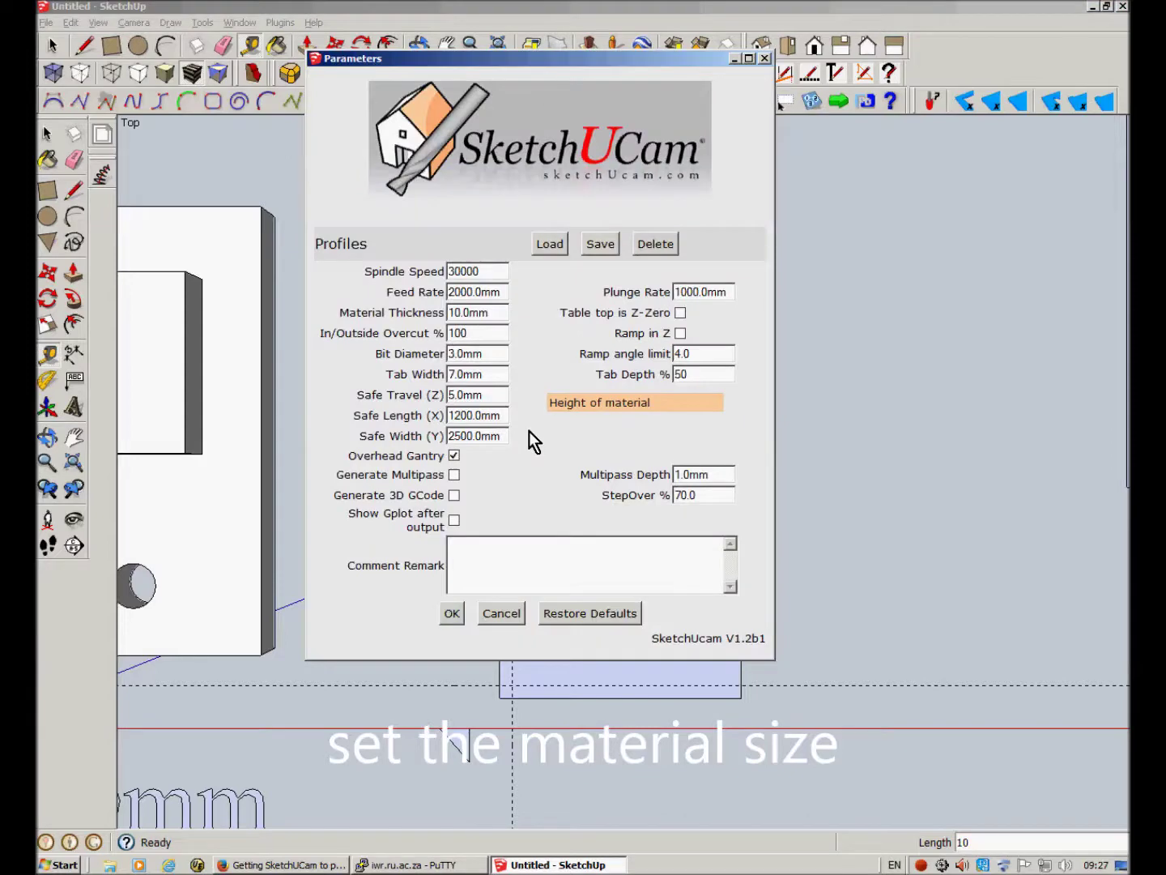
{"action": "left_click_drag", "start_coordinate": [500, 415], "coordinate": [451, 415]}
{"action": "type", "text": "70"}
{"action": "key", "text": "Tab"}
{"action": "type", "text": "12"}
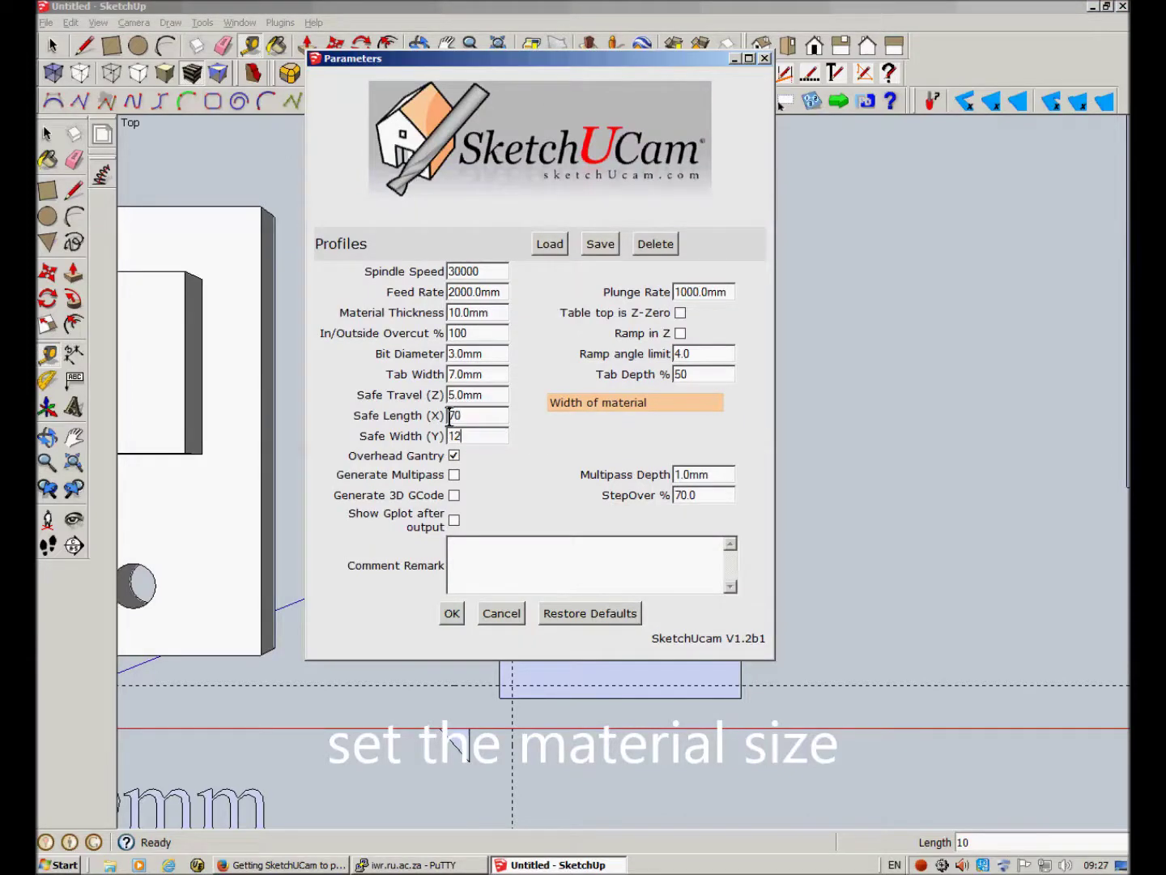
{"action": "type", "text": "0"}
{"action": "left_click", "coordinate": [451, 613]}
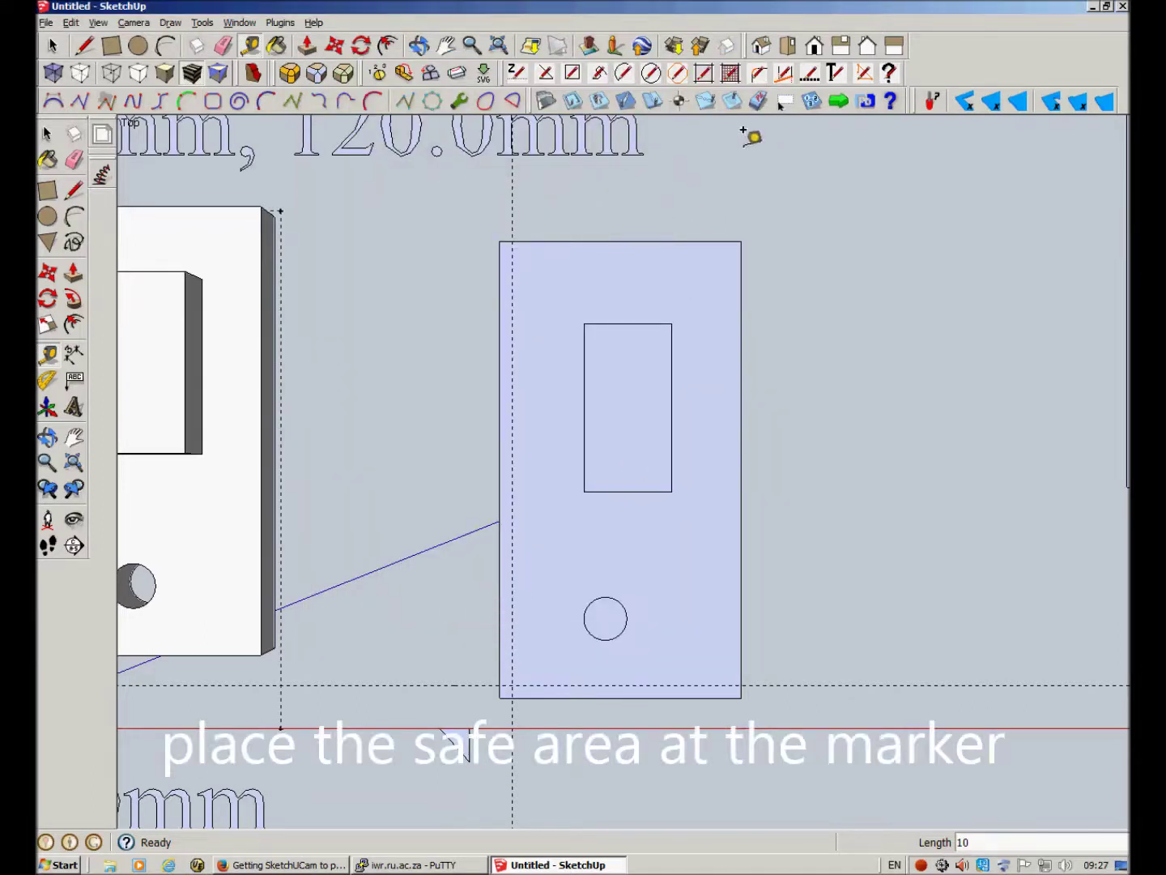
Drop the 70 × 120 mm SketchUCam safe area at the marker point around the profile
{"action": "left_click", "coordinate": [791, 104]}
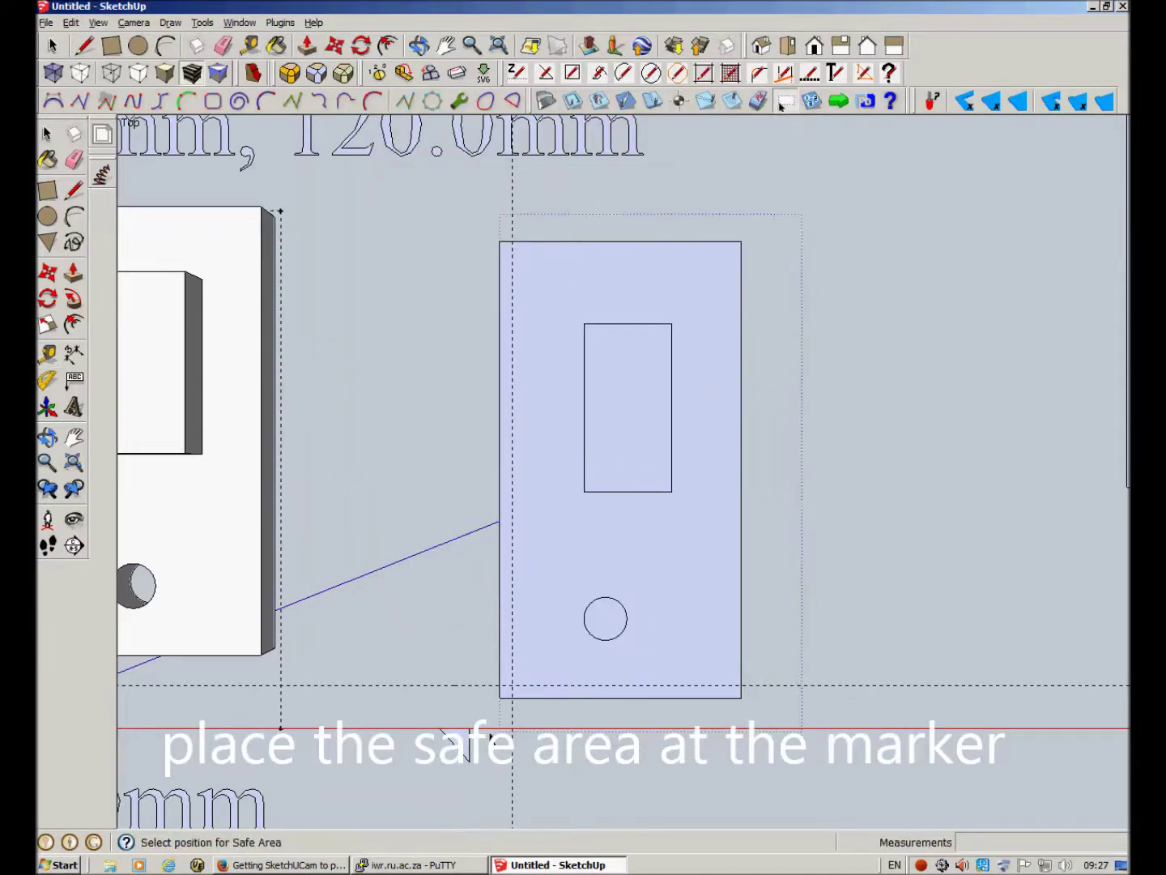
{"action": "left_click", "coordinate": [471, 729]}
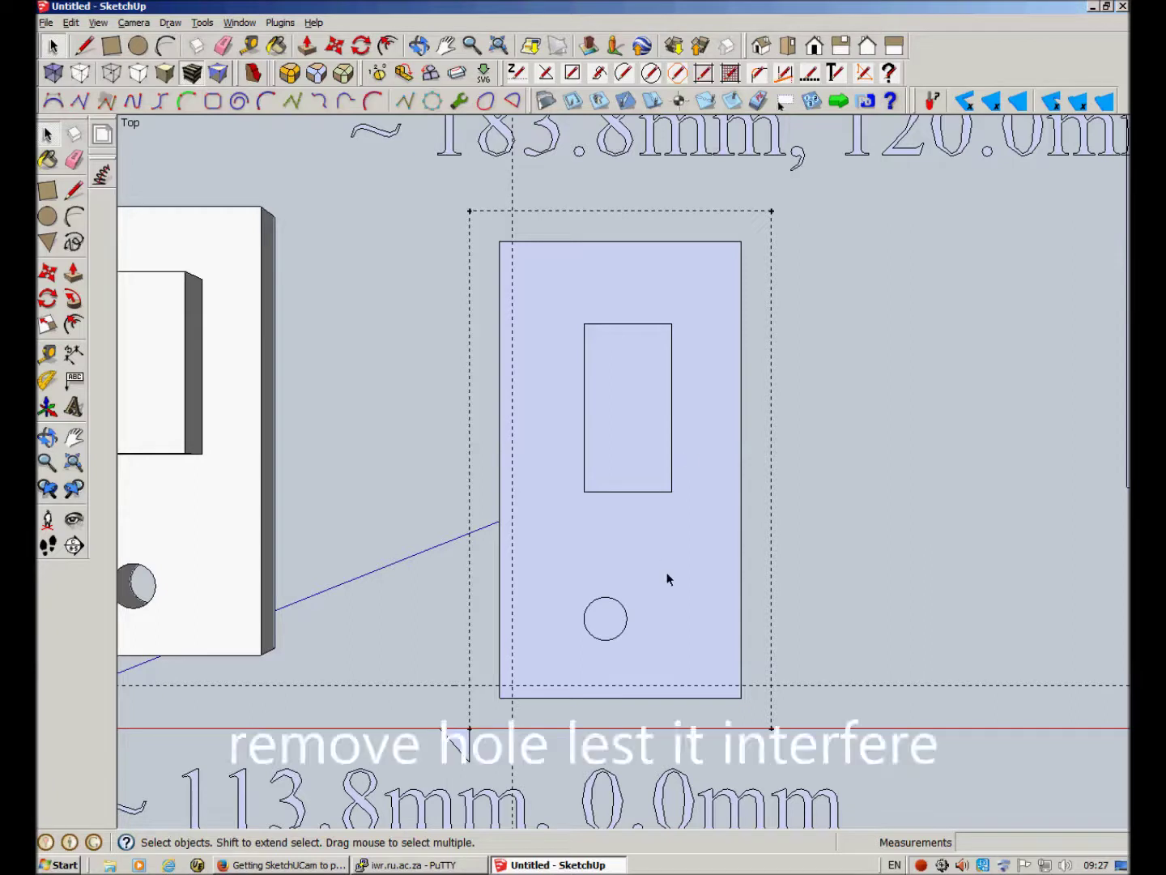
Erase the circular hole and delete its leftover edges from the block face
{"action": "key", "text": "e"}
{"action": "left_click_drag", "start_coordinate": [606, 597], "coordinate": [599, 613]}
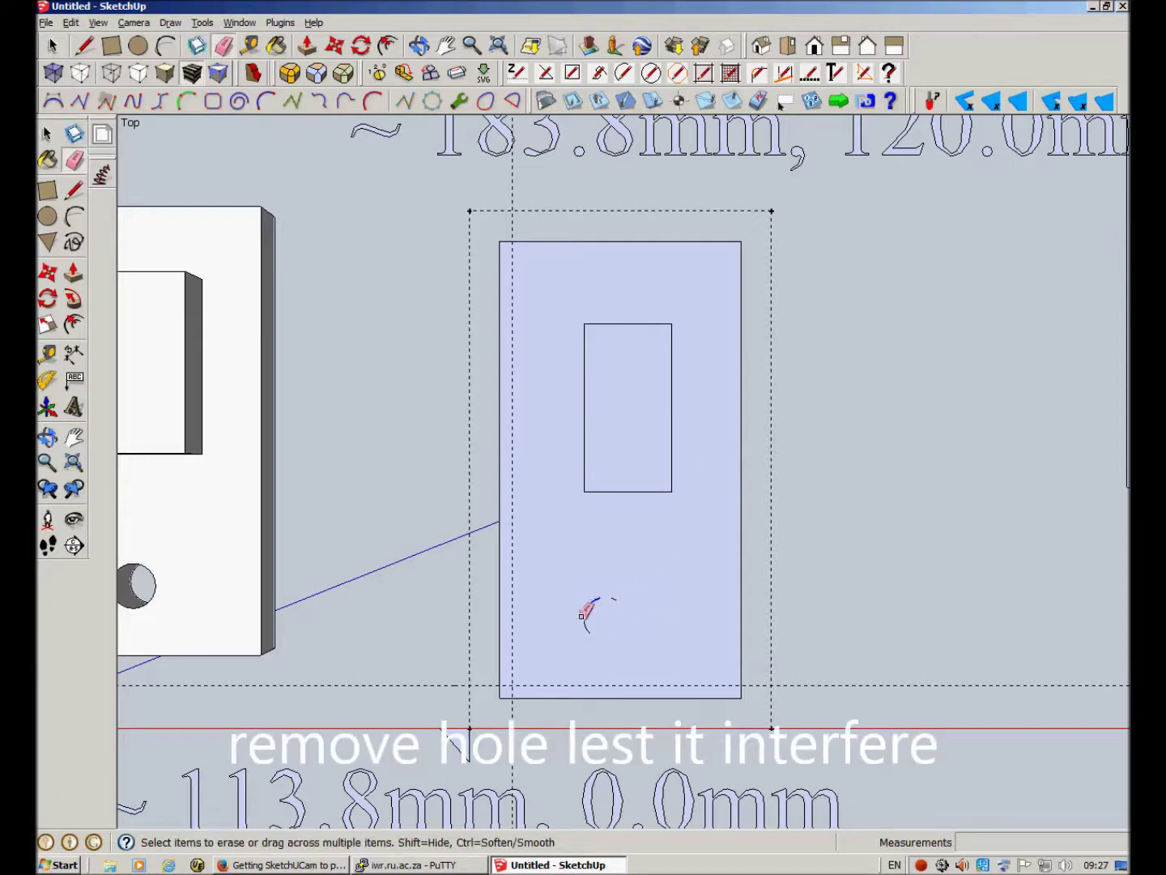
{"action": "key", "text": "space"}
{"action": "left_click_drag", "start_coordinate": [555, 600], "coordinate": [677, 673]}
{"action": "key", "text": "Delete"}
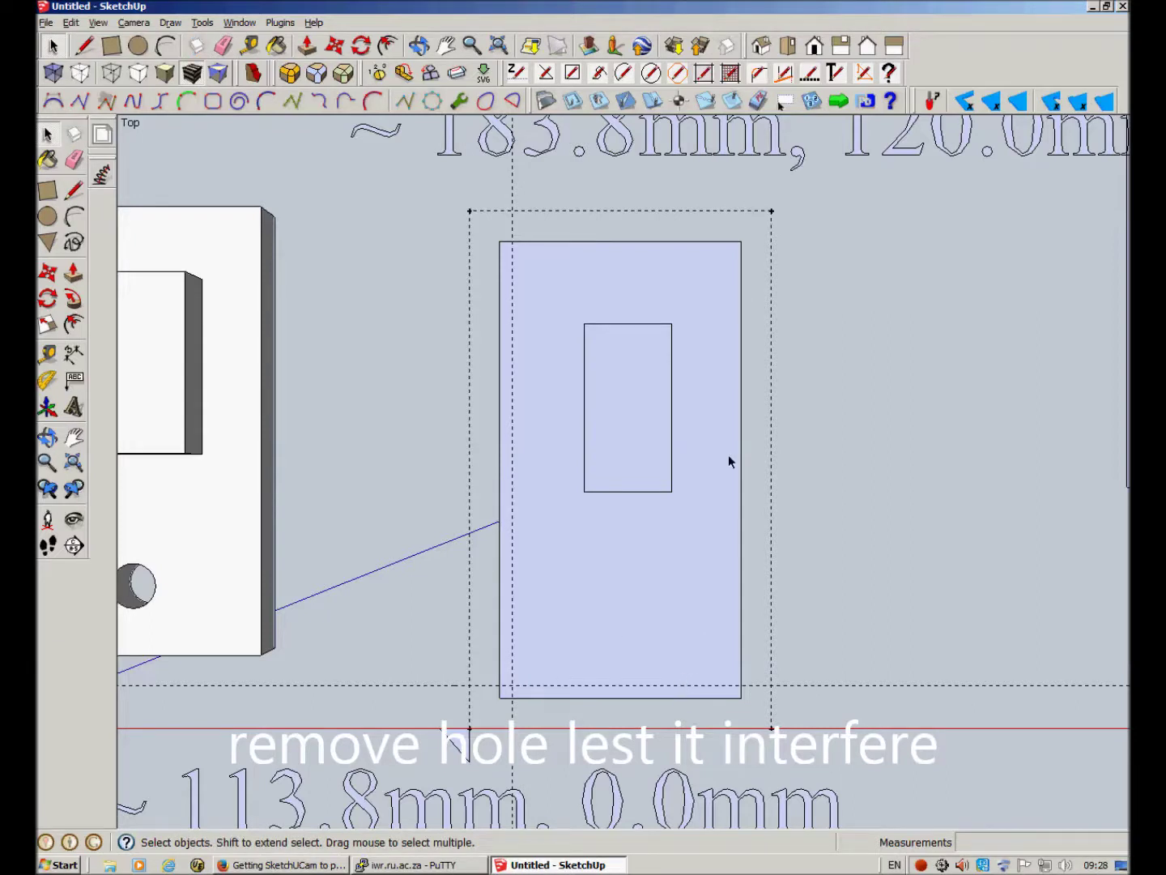
Extend the inner rectangle's top and bottom edges with lines out to the block's left and right edges
{"action": "key", "text": "l"}
{"action": "left_click", "coordinate": [672, 323]}
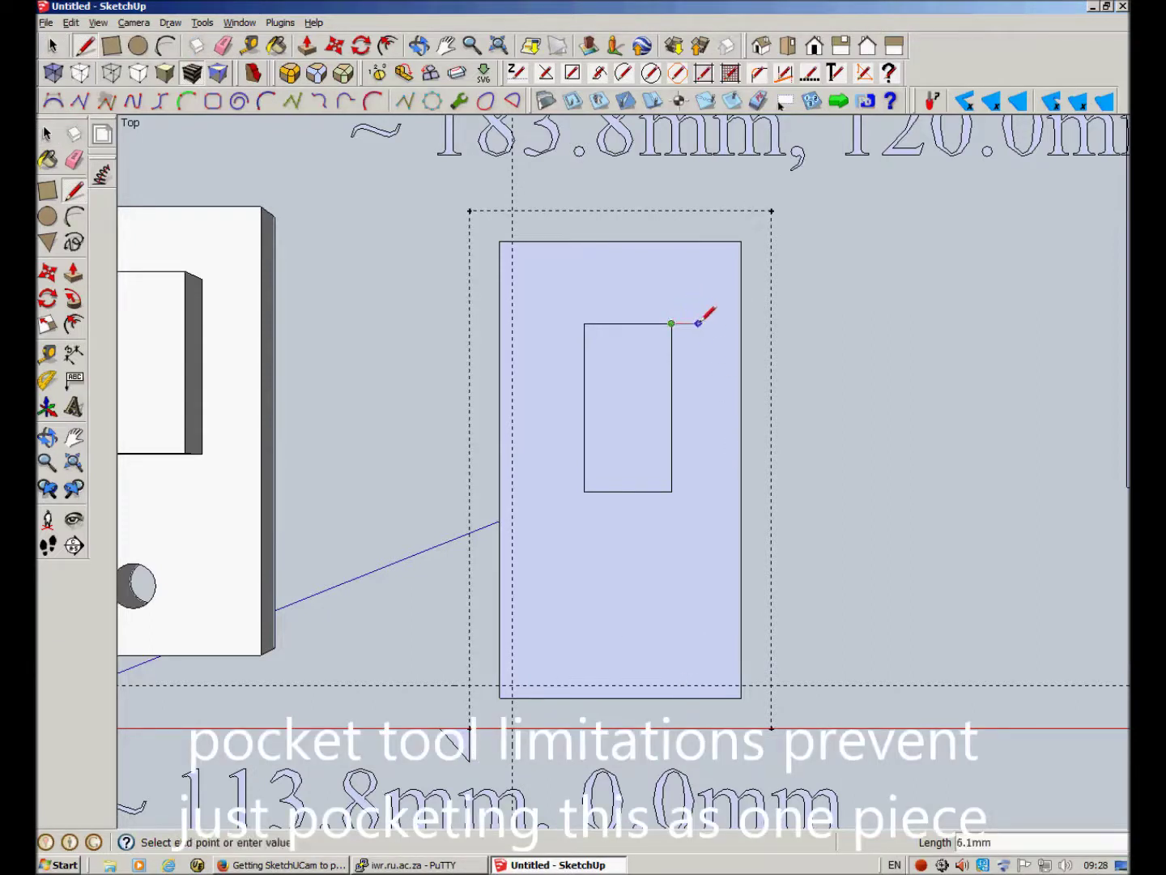
{"action": "left_click", "coordinate": [741, 323]}
{"action": "left_click", "coordinate": [584, 323]}
{"action": "left_click", "coordinate": [498, 323]}
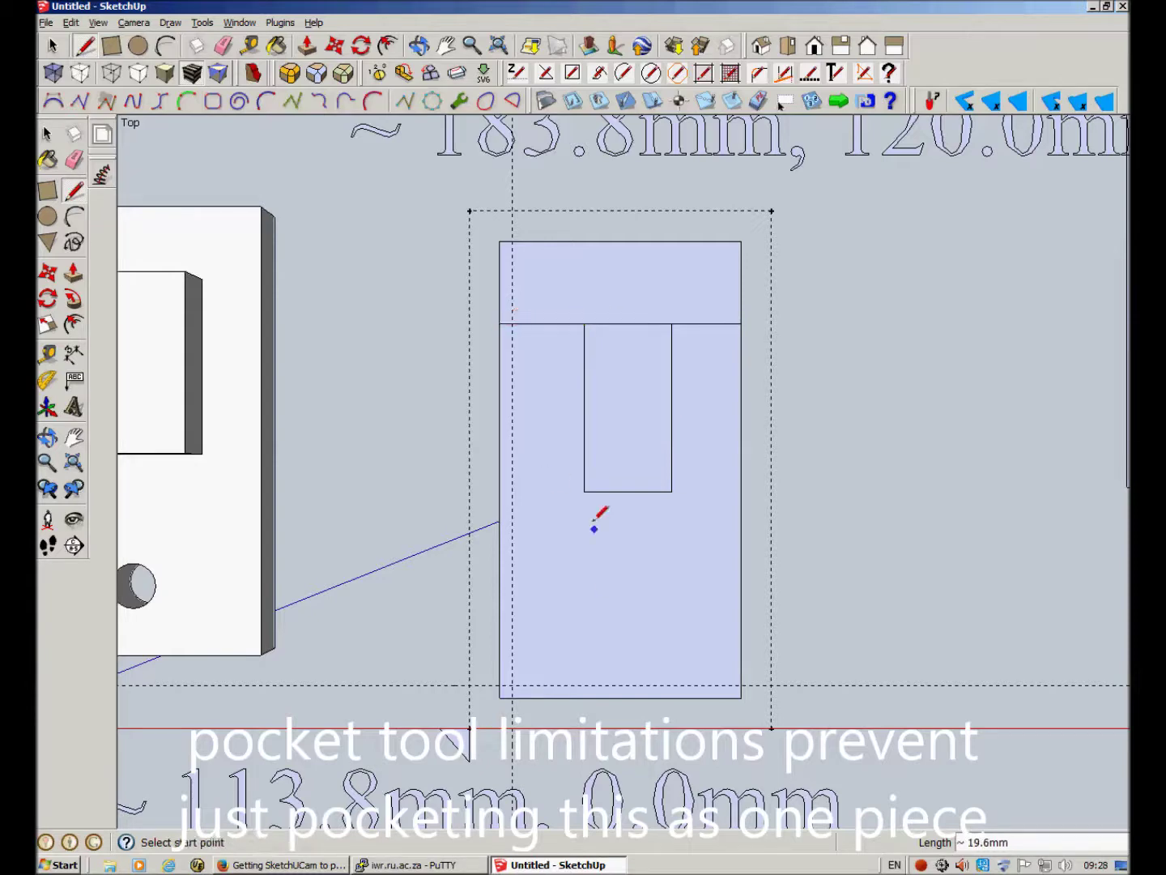
{"action": "left_click", "coordinate": [584, 491]}
{"action": "left_click", "coordinate": [499, 491]}
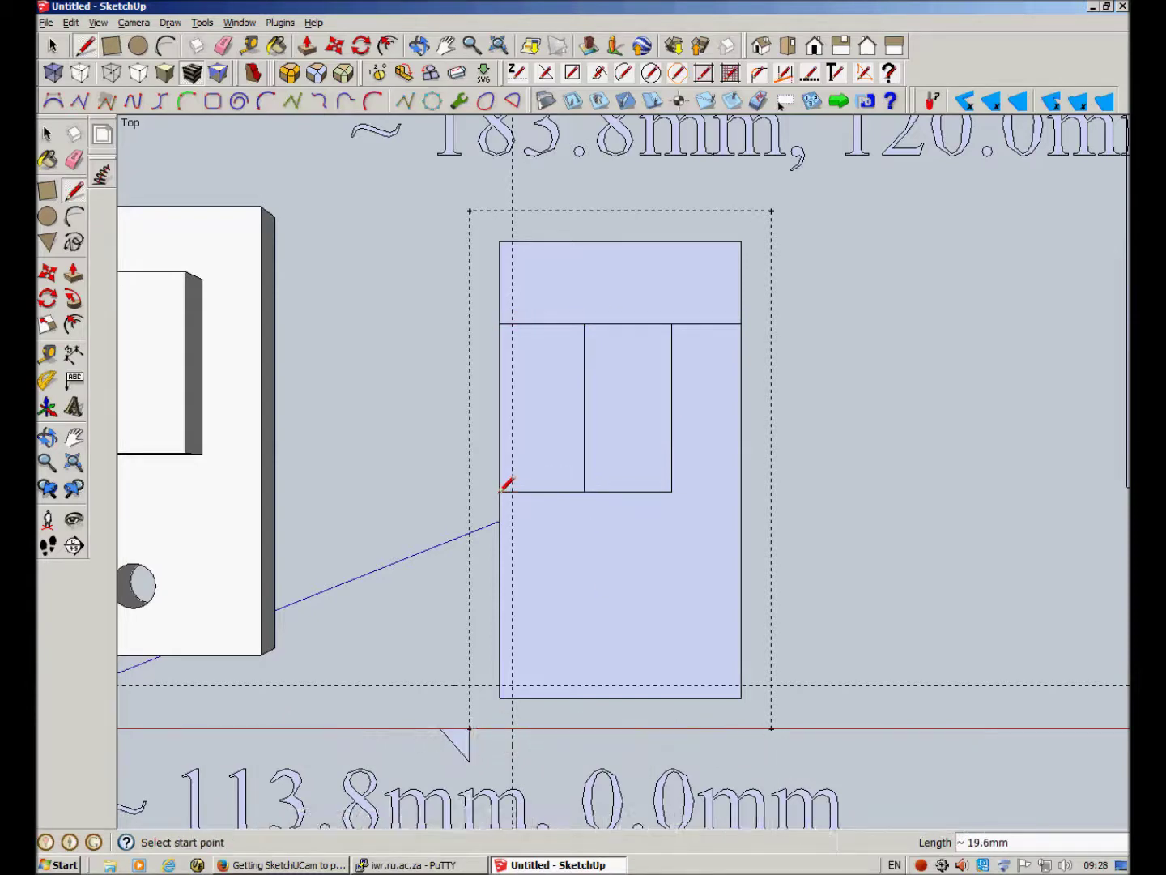
{"action": "left_click", "coordinate": [672, 490]}
{"action": "left_click", "coordinate": [741, 492]}
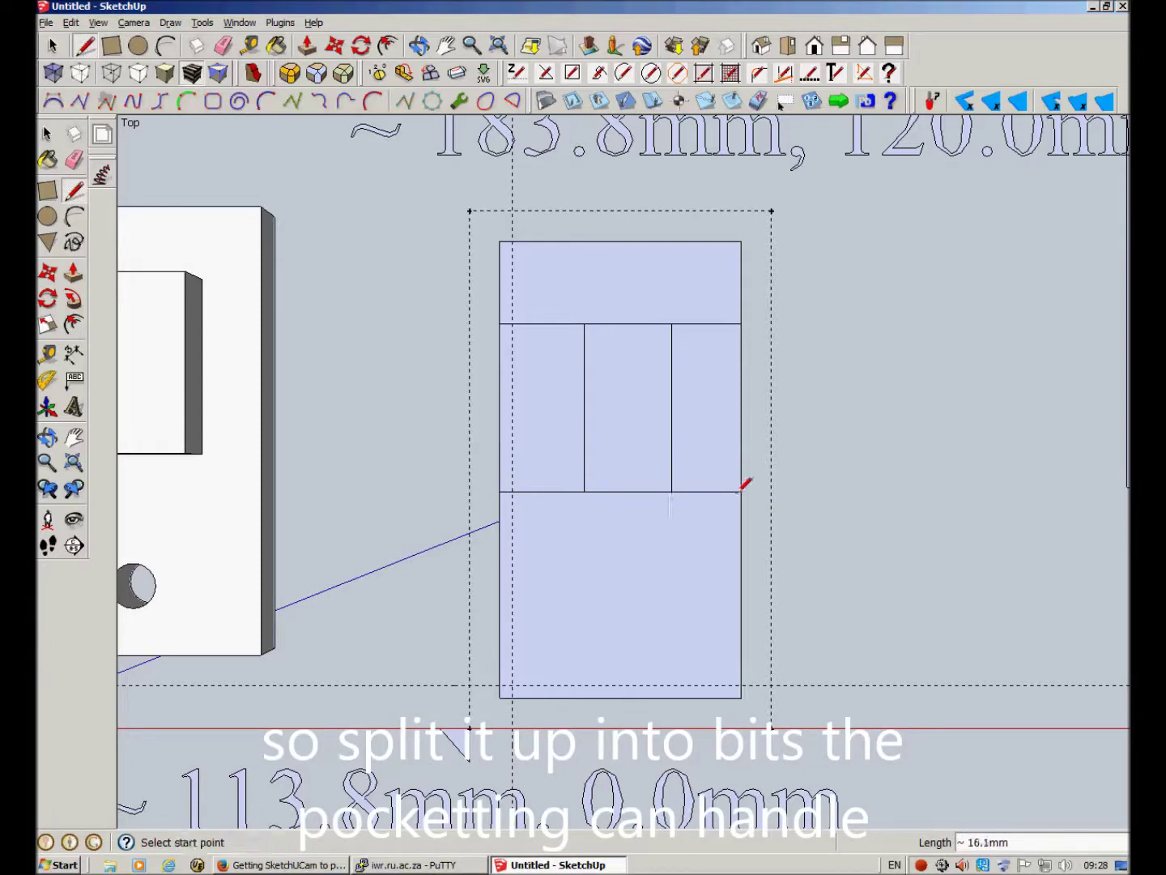
{"action": "left_click", "coordinate": [730, 98]}
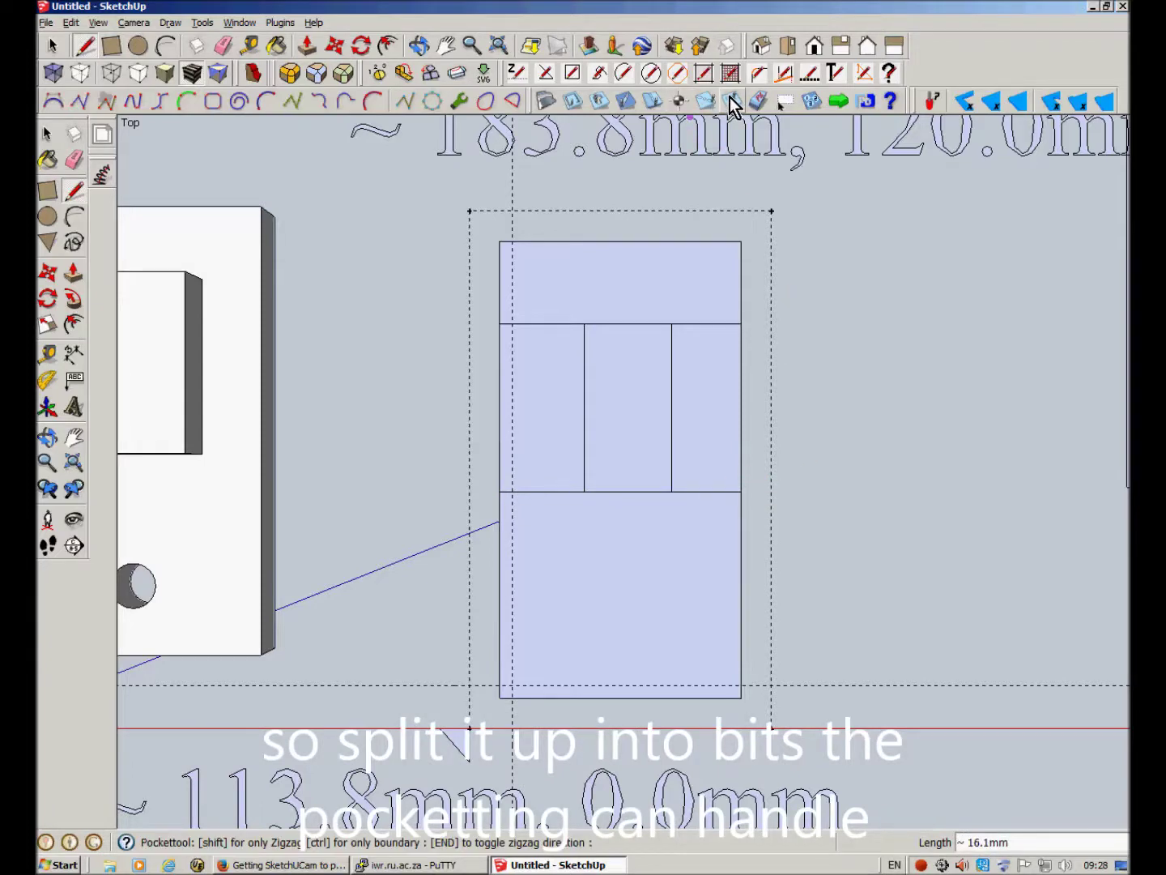
Pocket the lower, left and right regions at 100% depth, and the top strip with horizontal zigzags
{"action": "type", "text": "100"}
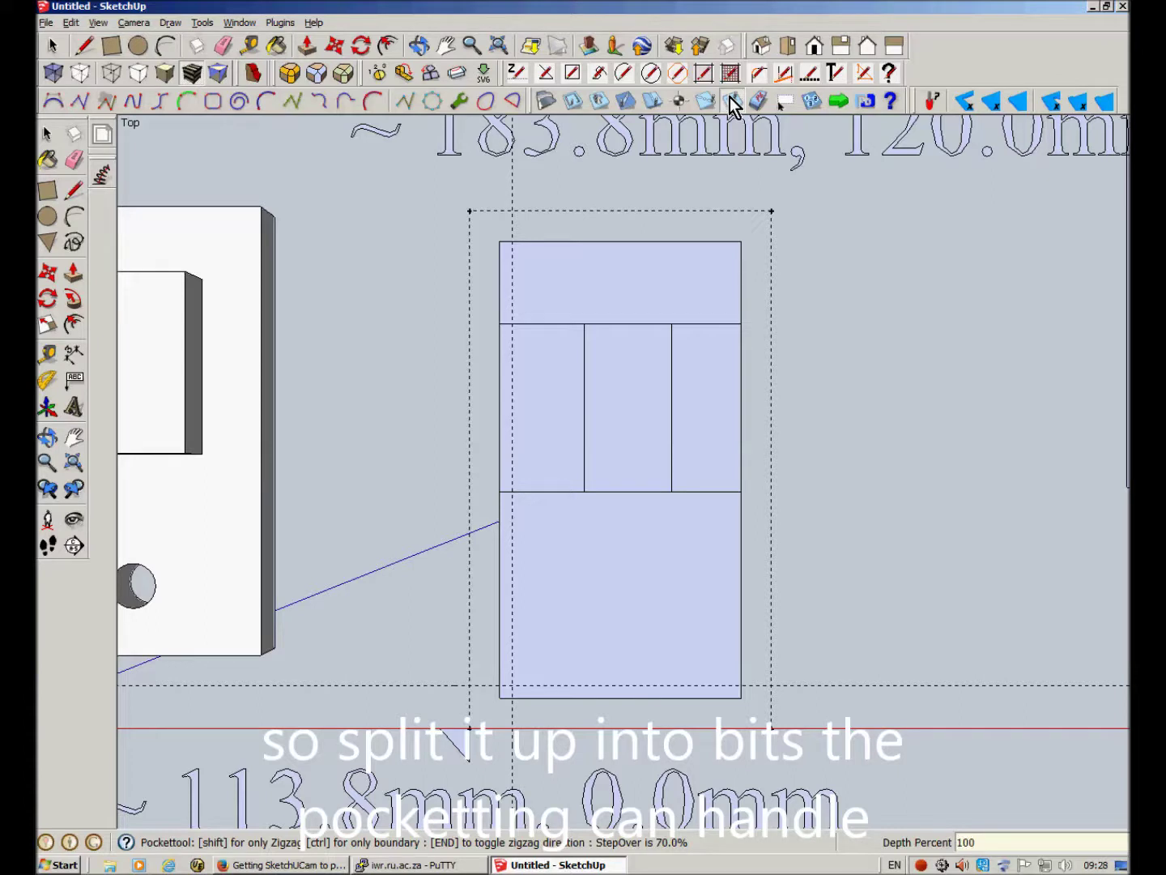
{"action": "key", "text": "Return"}
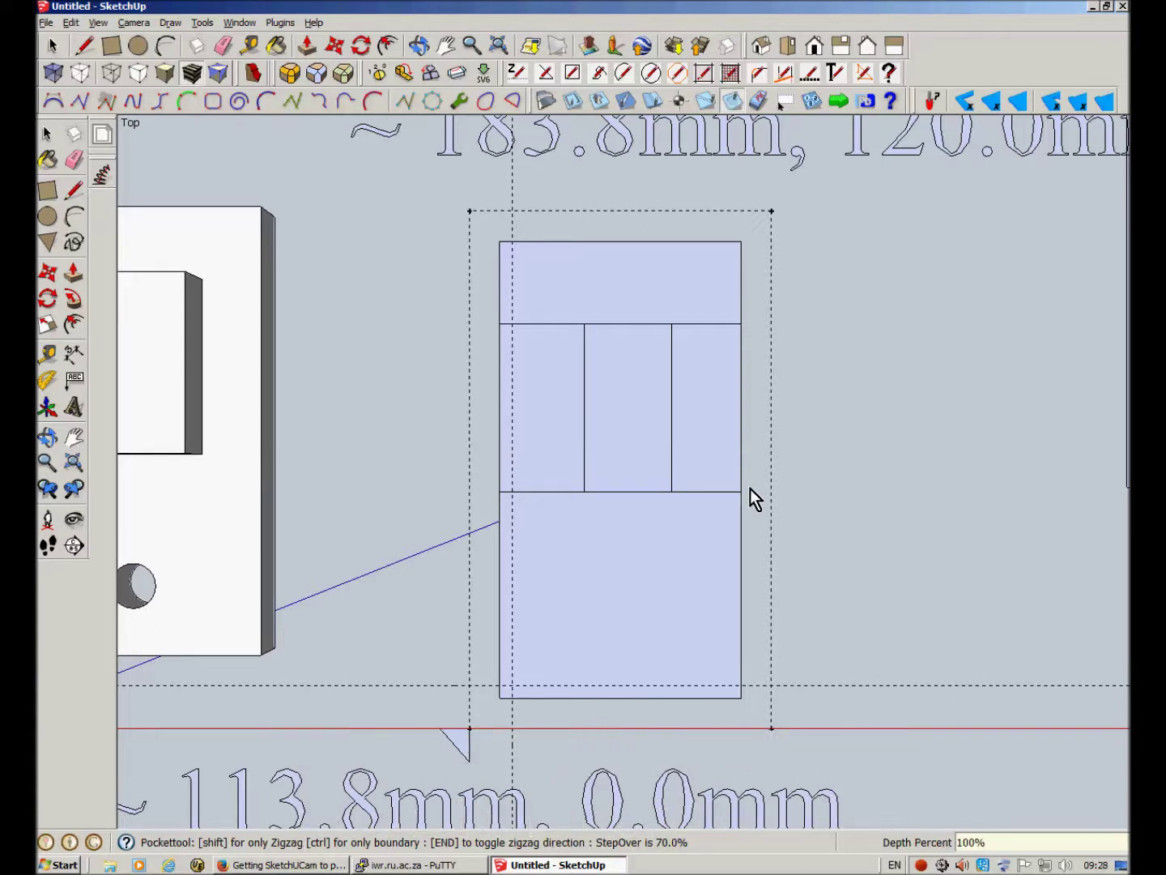
{"action": "left_click", "coordinate": [632, 523]}
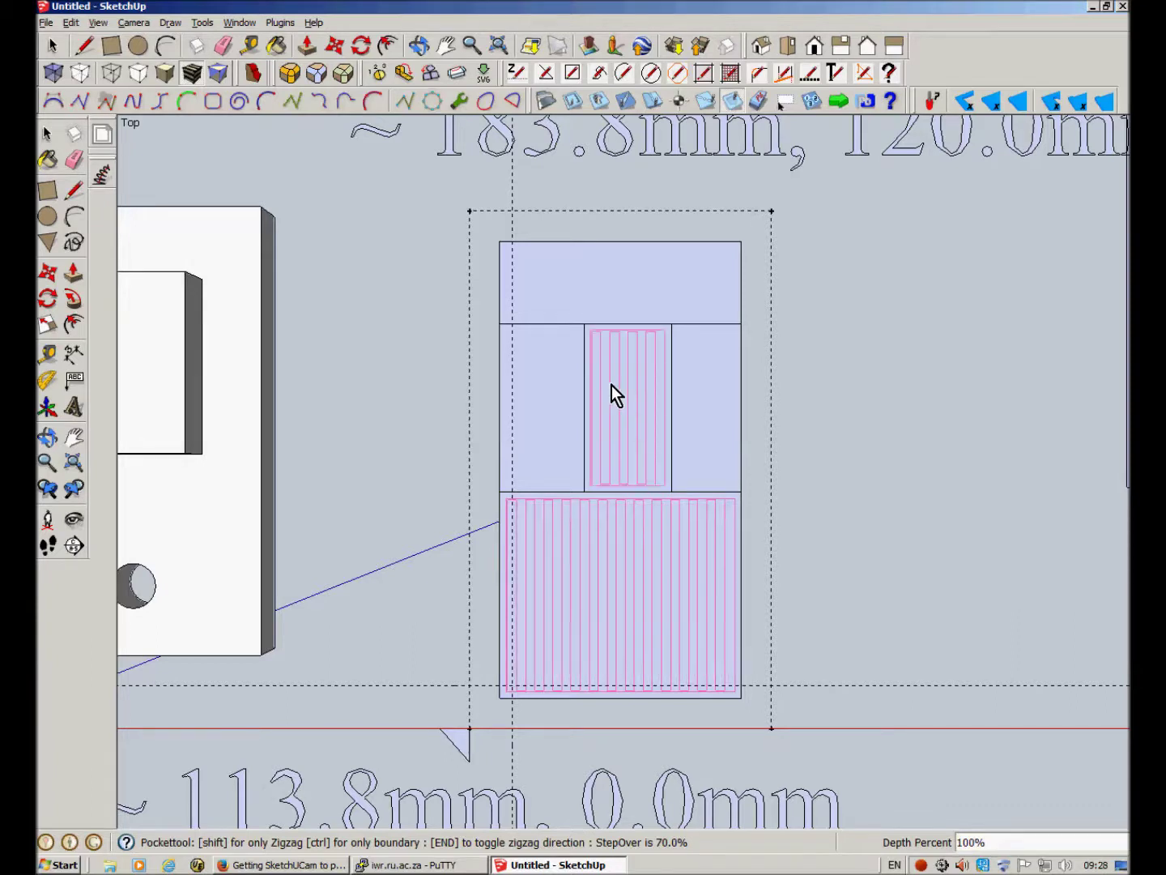
{"action": "left_click", "coordinate": [534, 386]}
{"action": "left_click", "coordinate": [704, 380]}
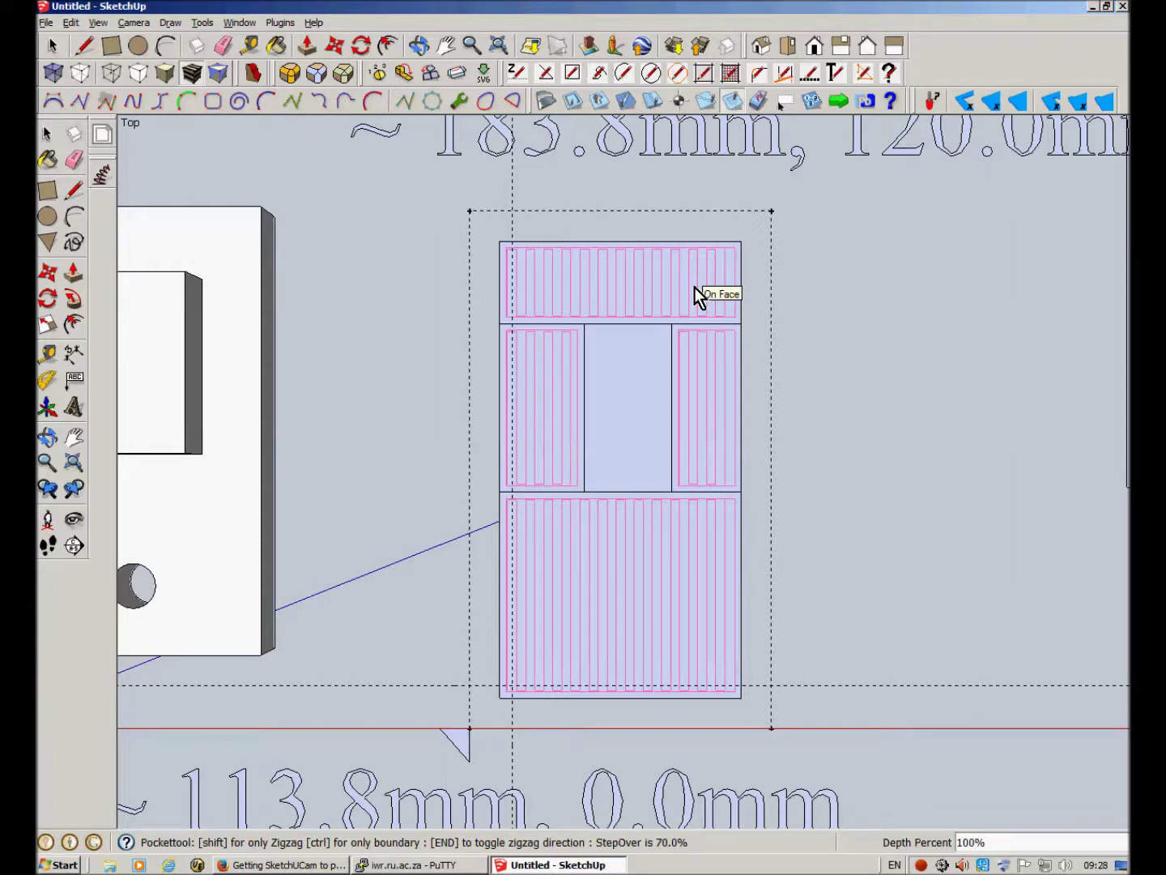
{"action": "key", "text": "End"}
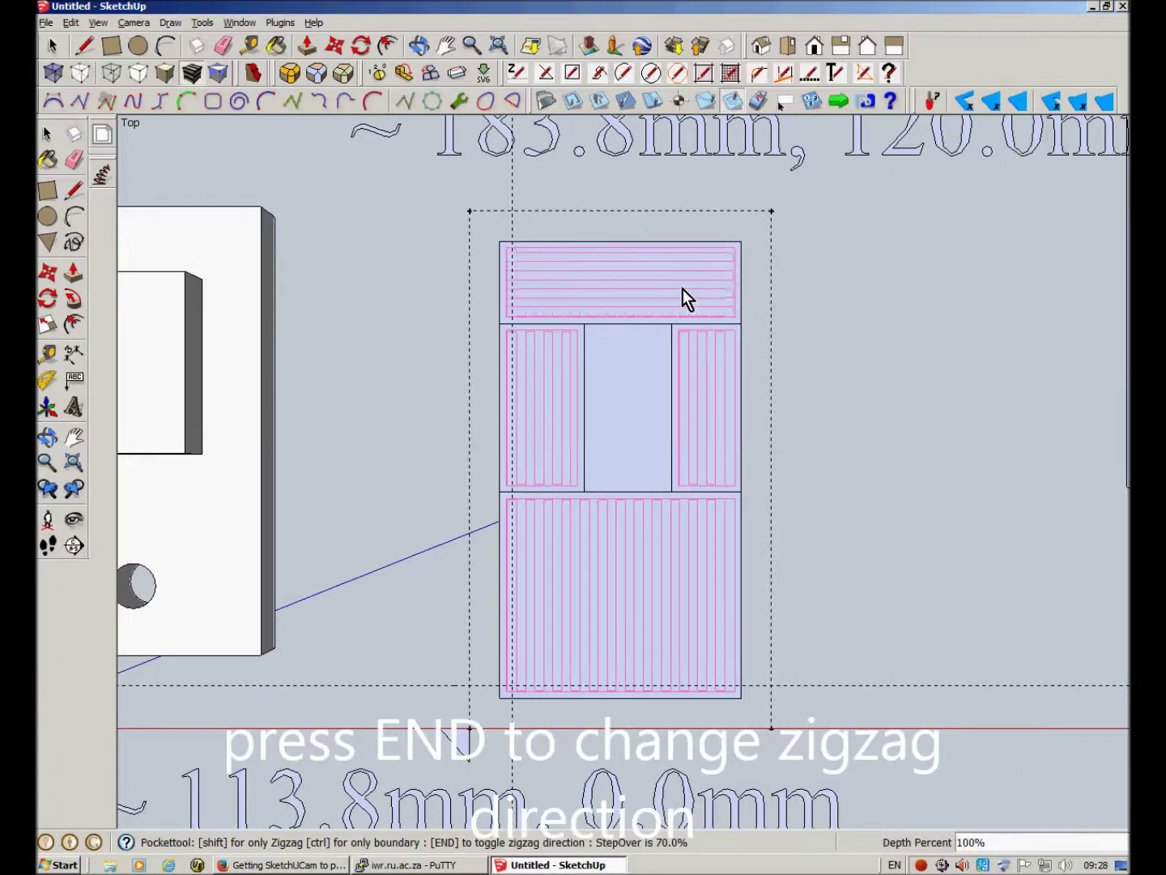
{"action": "left_click", "coordinate": [677, 291]}
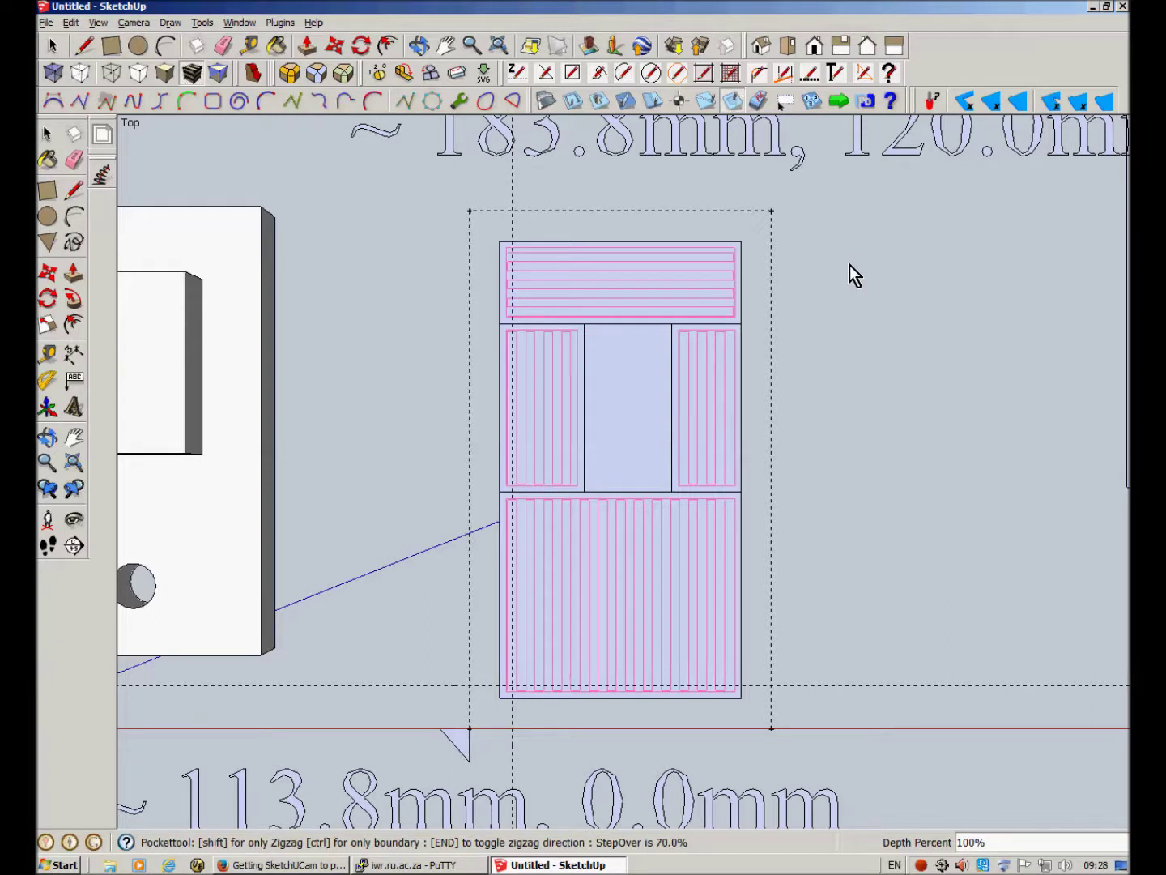
{"action": "left_click", "coordinate": [838, 100]}
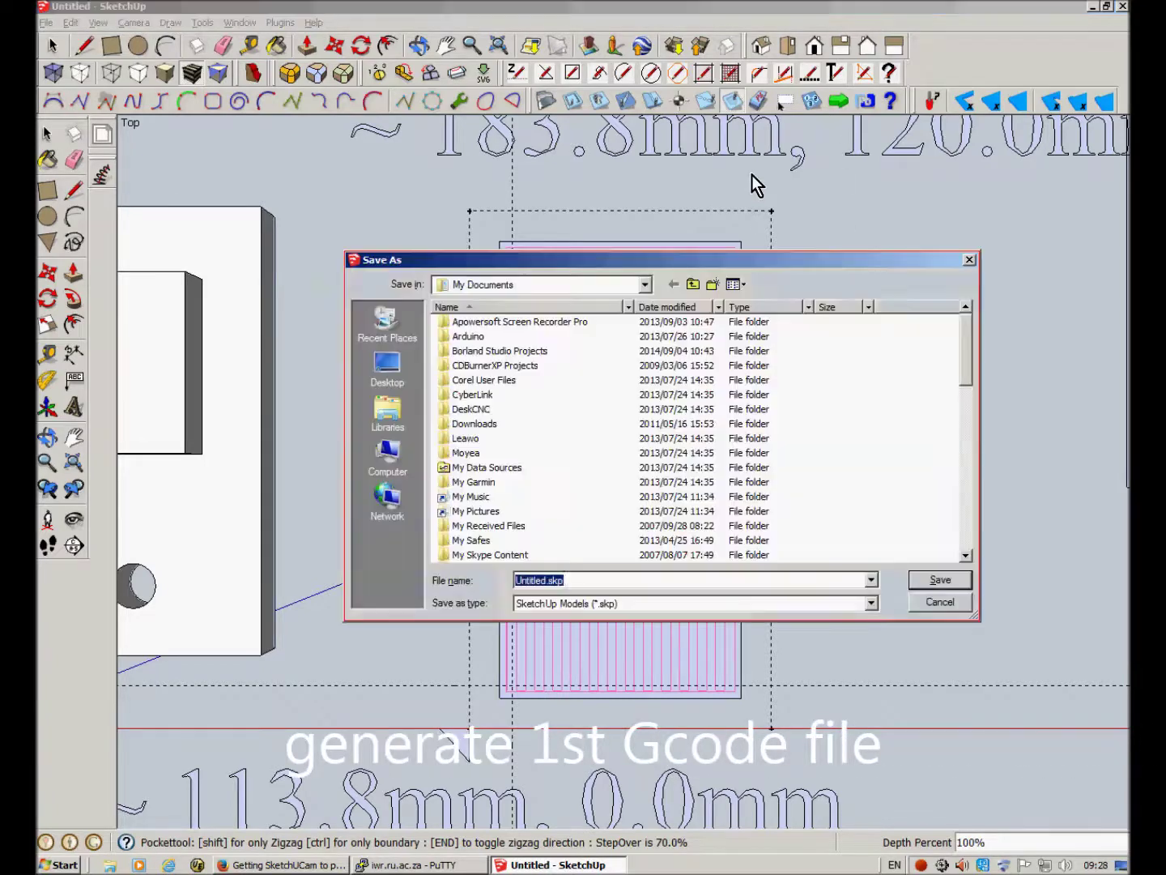
Save the model as d:\temp\theblock and export its G-code to D:\temp\theblock01.nc
{"action": "type", "text": "d:\temp\theblock"}
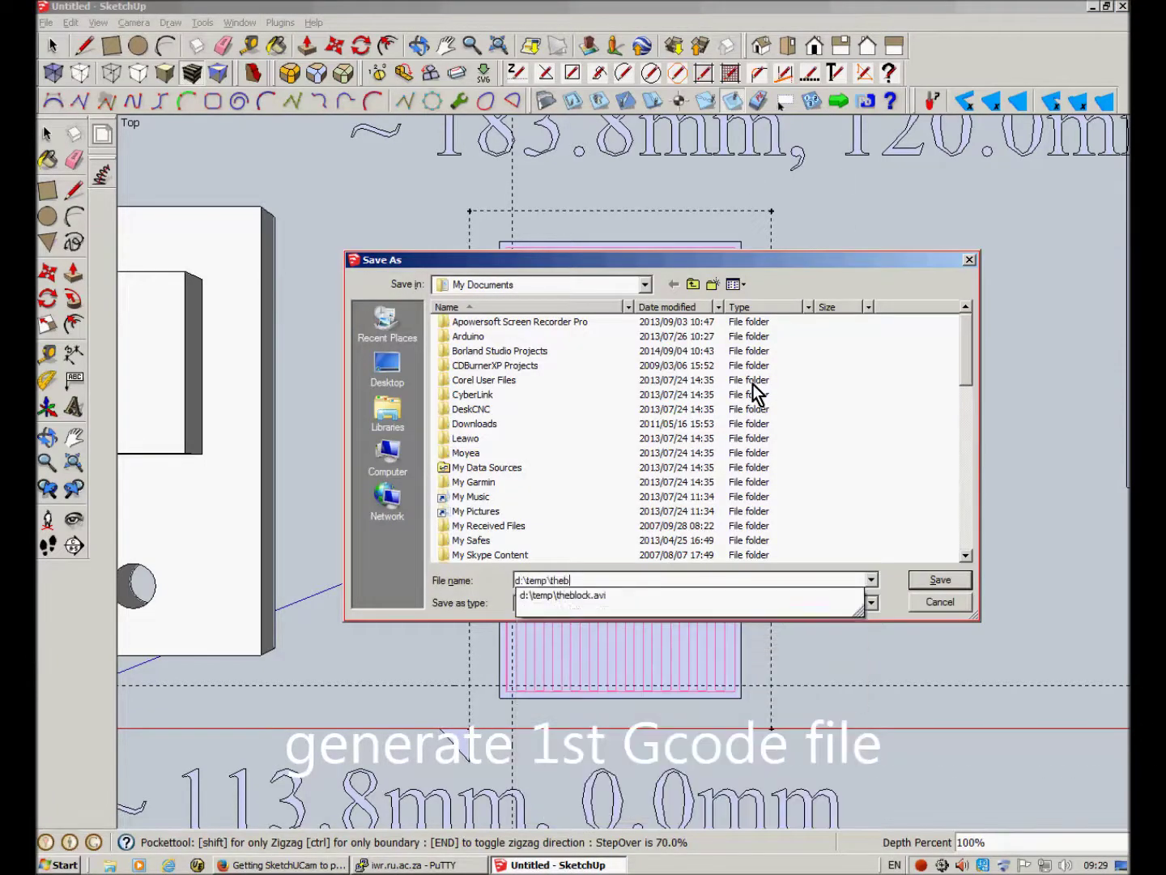
{"action": "key", "text": "Return"}
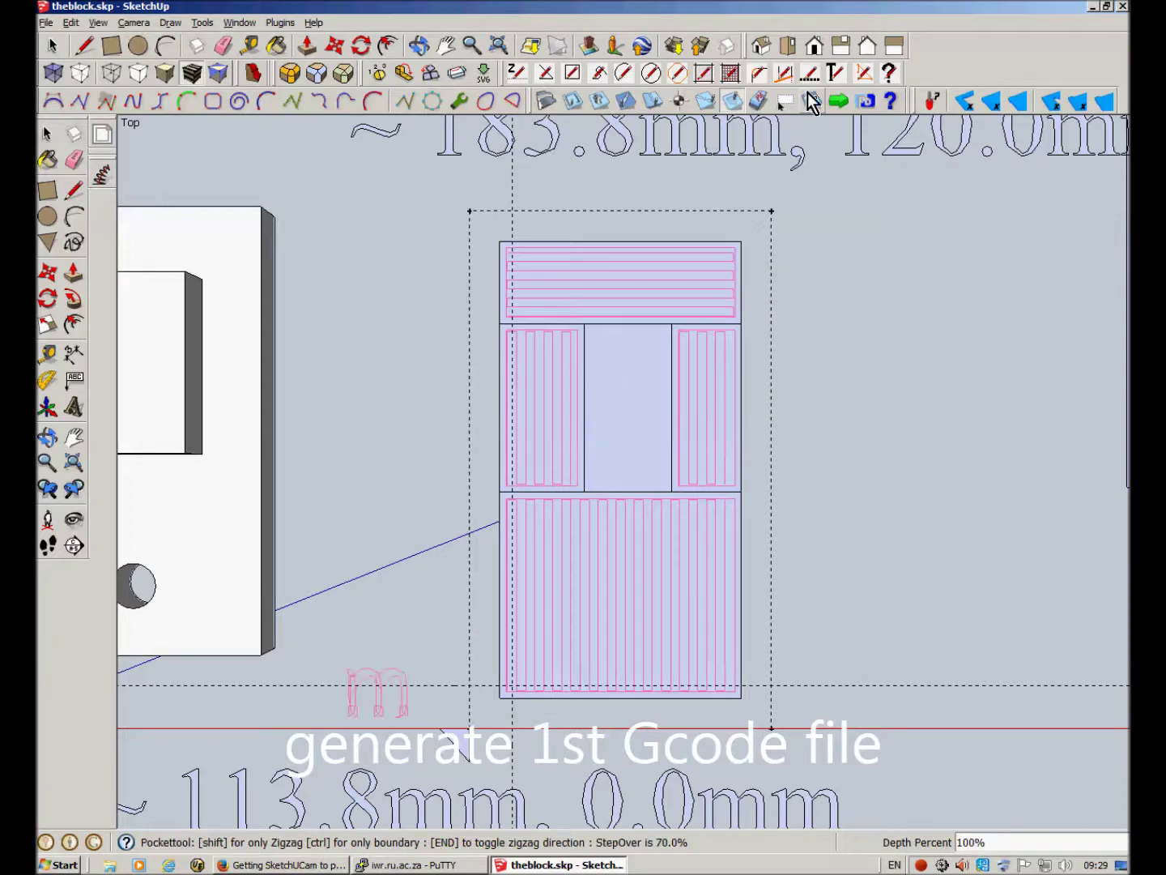
{"action": "left_click", "coordinate": [839, 100]}
{"action": "type", "text": "01"}
{"action": "key", "text": "Home"}
{"action": "type", "text": "D:\temp\\"}
{"action": "key", "text": "Return"}
{"action": "left_click", "coordinate": [670, 467]}
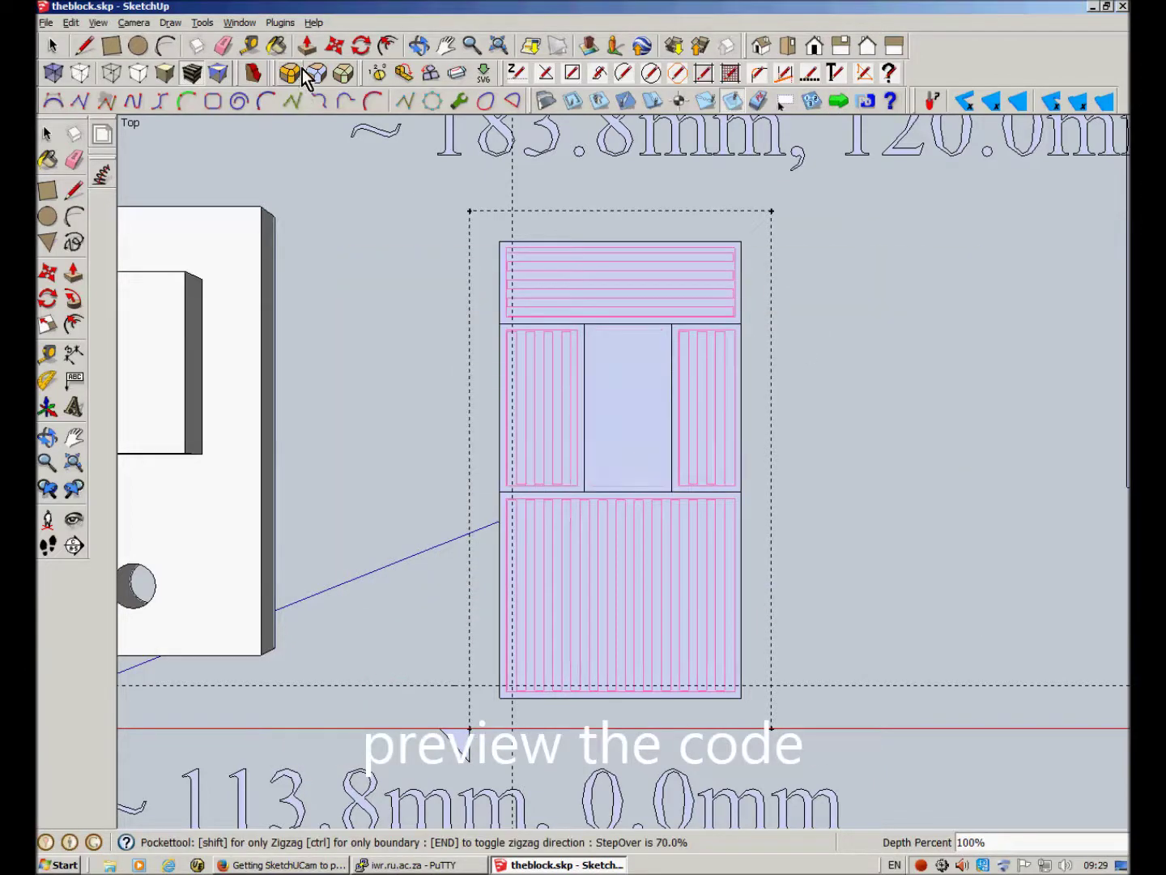
Preview theblock01.nc with Plot GCode, checking the toolpaths in 3D, then close it
{"action": "left_click", "coordinate": [283, 23]}
{"action": "left_click", "coordinate": [290, 153]}
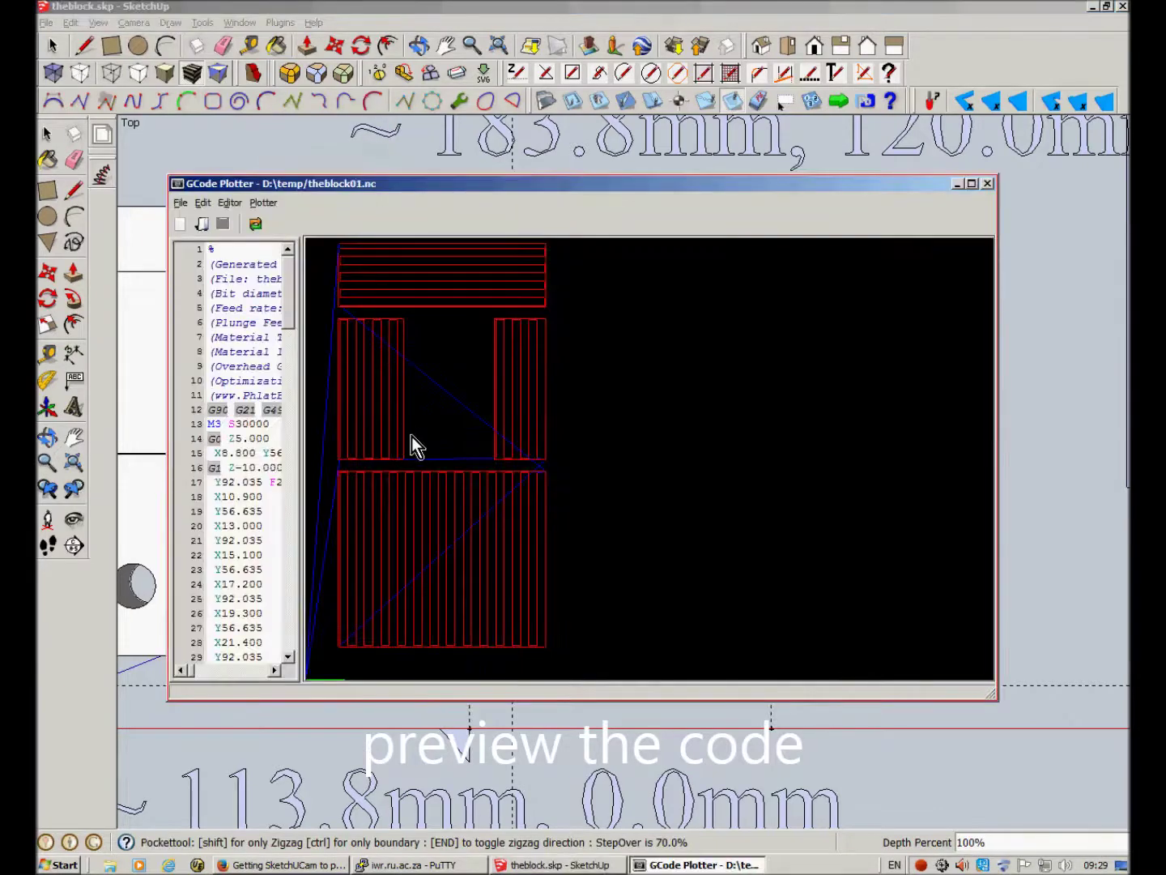
{"action": "mouse_move", "coordinate": [412, 436]}
{"action": "left_mouse_down"}
{"action": "mouse_move", "coordinate": [383, 388]}
{"action": "mouse_move", "coordinate": [390, 397]}
{"action": "left_mouse_up"}
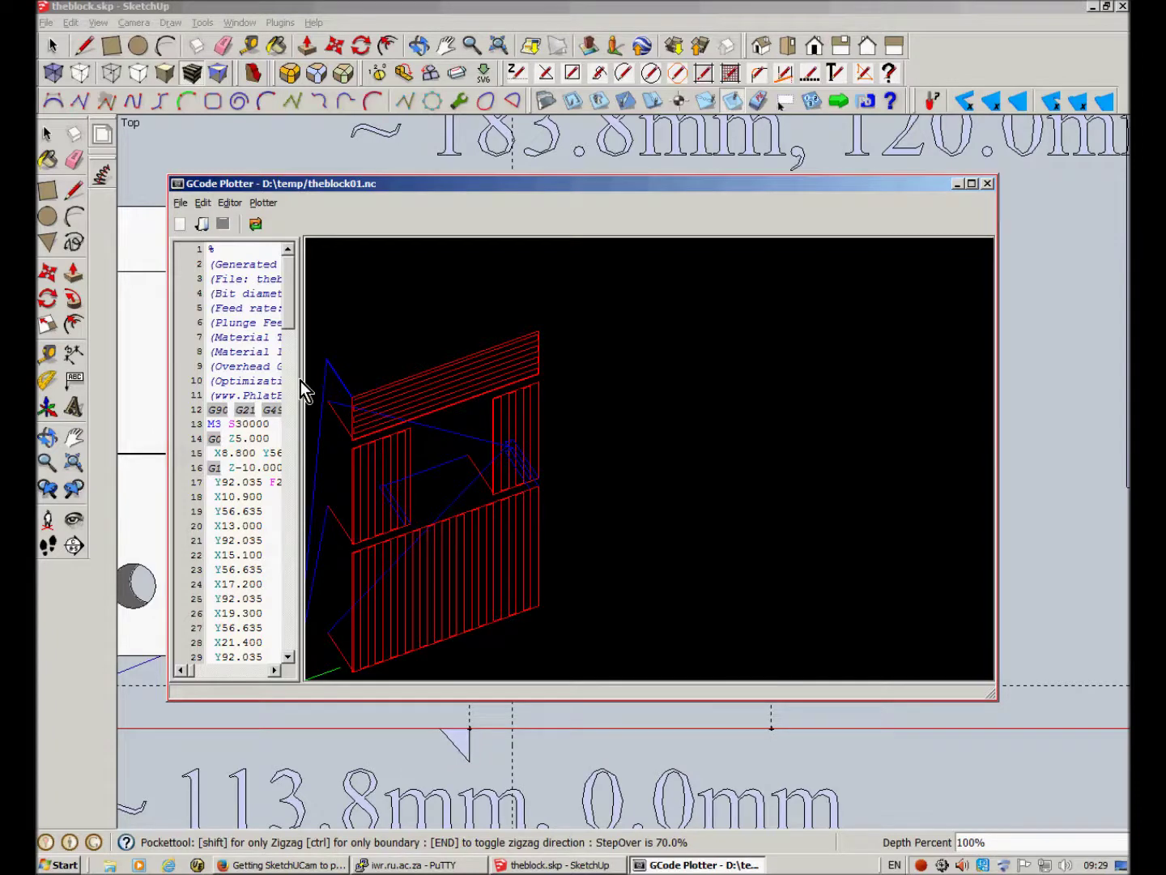
{"action": "left_click_drag", "start_coordinate": [302, 380], "coordinate": [436, 394]}
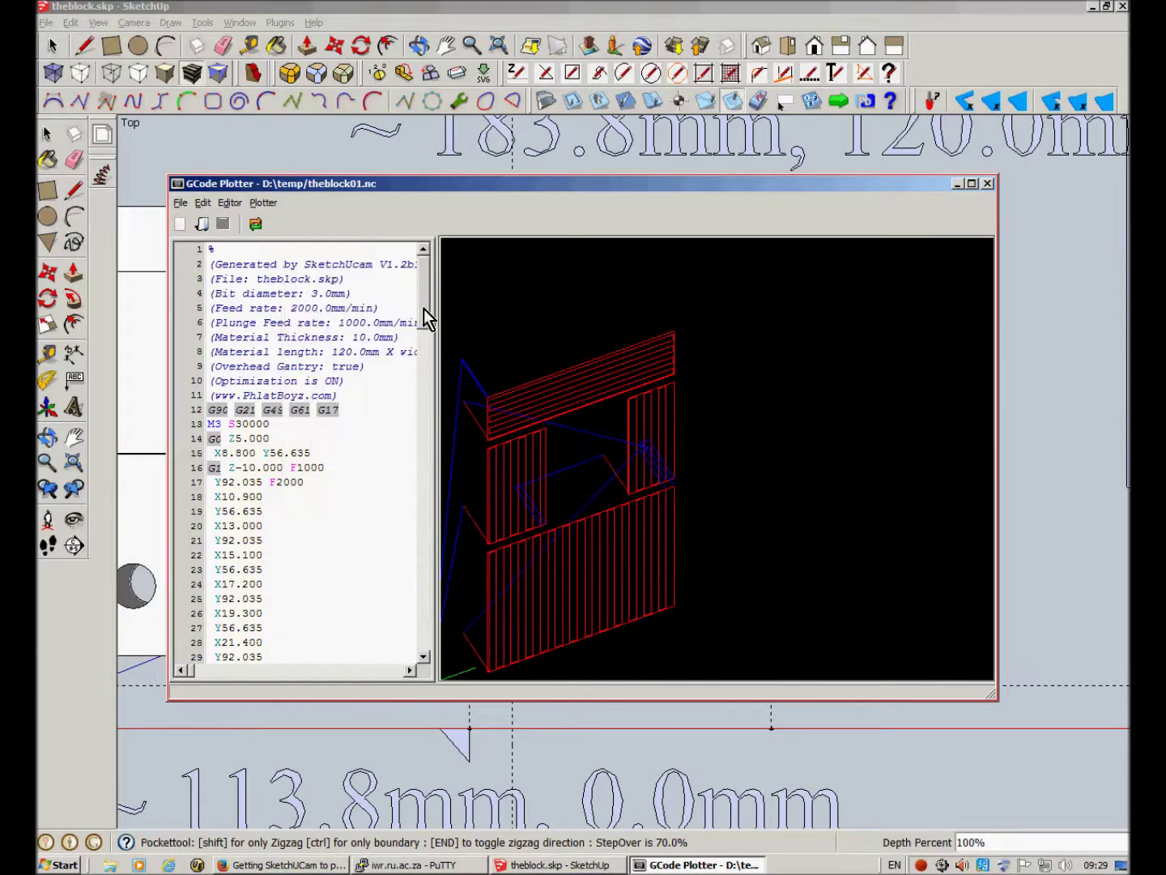
{"action": "mouse_move", "coordinate": [424, 311]}
{"action": "left_mouse_down"}
{"action": "mouse_move", "coordinate": [427, 521]}
{"action": "mouse_move", "coordinate": [441, 294]}
{"action": "left_mouse_up"}
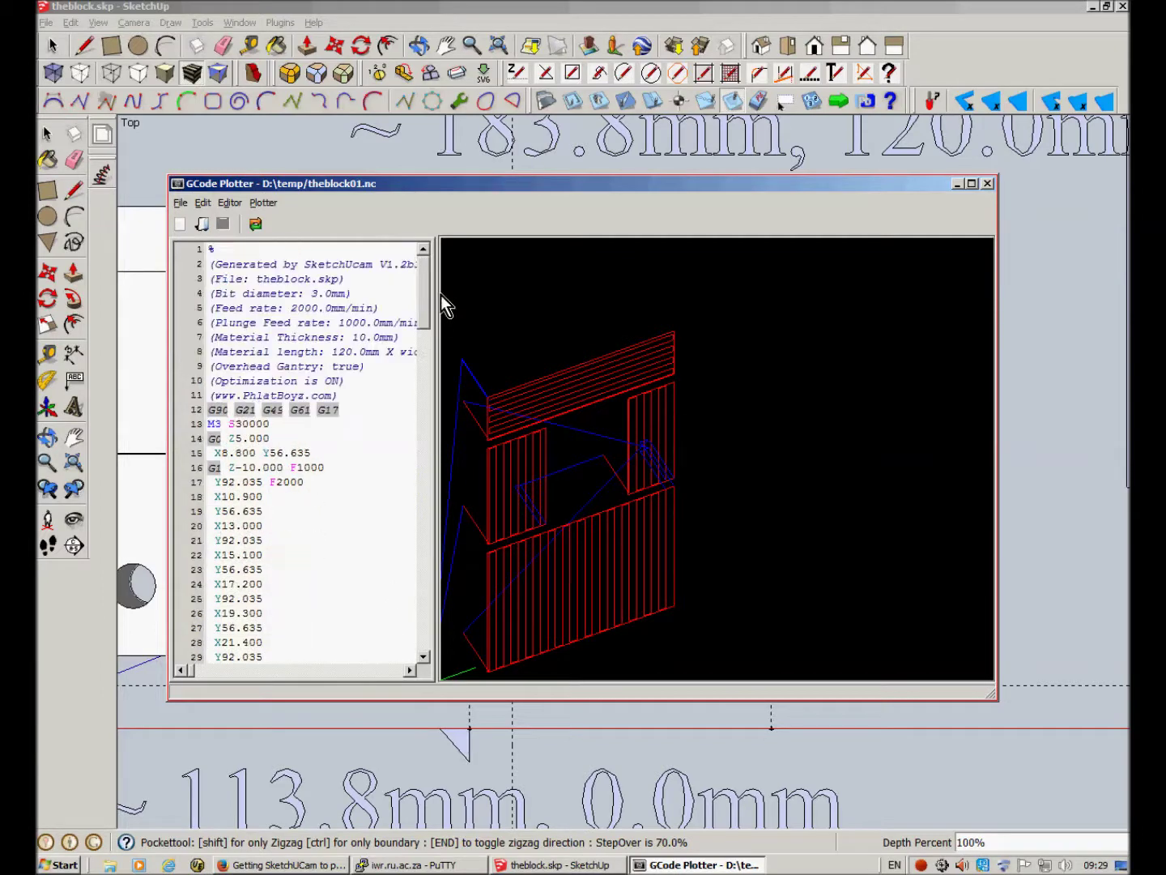
{"action": "left_click", "coordinate": [986, 186]}
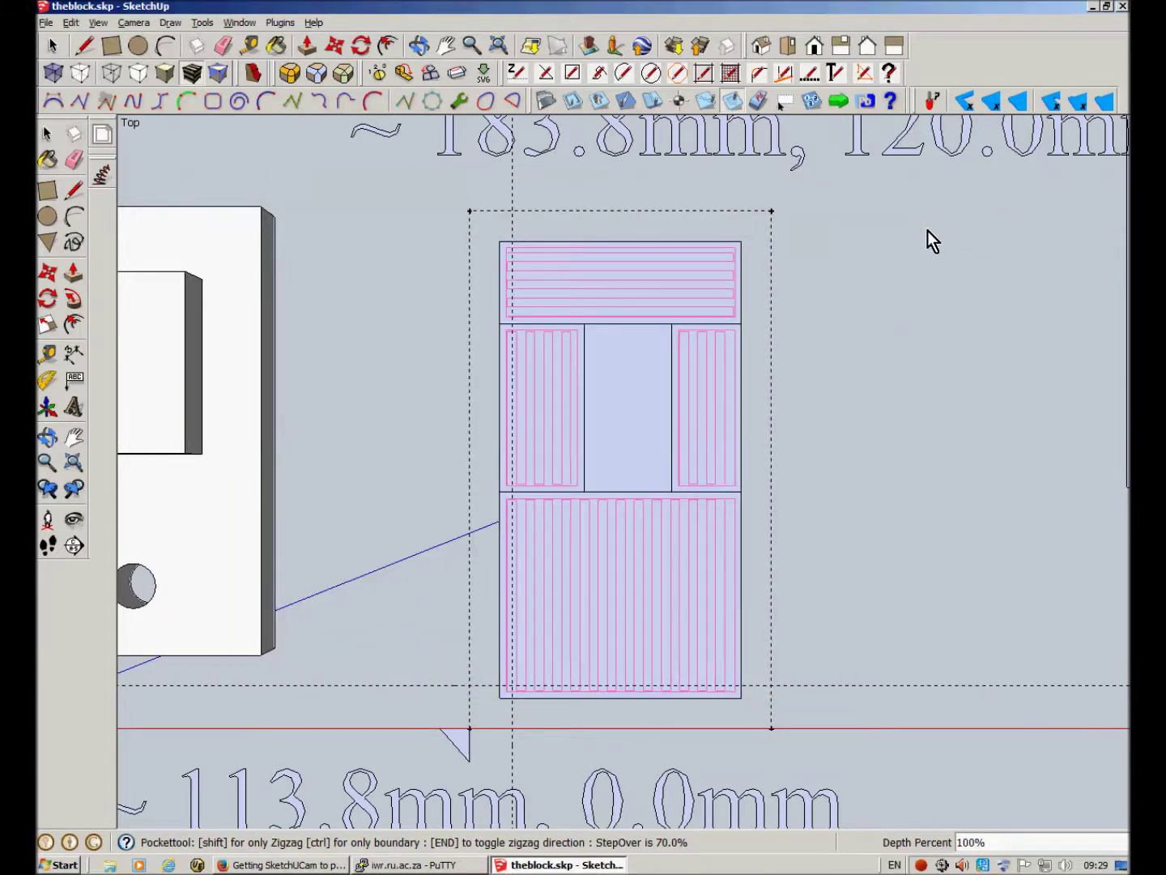
Place a guide 10 mm from the existing guide with the Tape Measure
{"action": "scroll", "coordinate": [357, 453], "scroll_direction": "down", "scroll_amount": 1}
{"action": "scroll", "coordinate": [324, 413], "scroll_direction": "down", "scroll_amount": 2}
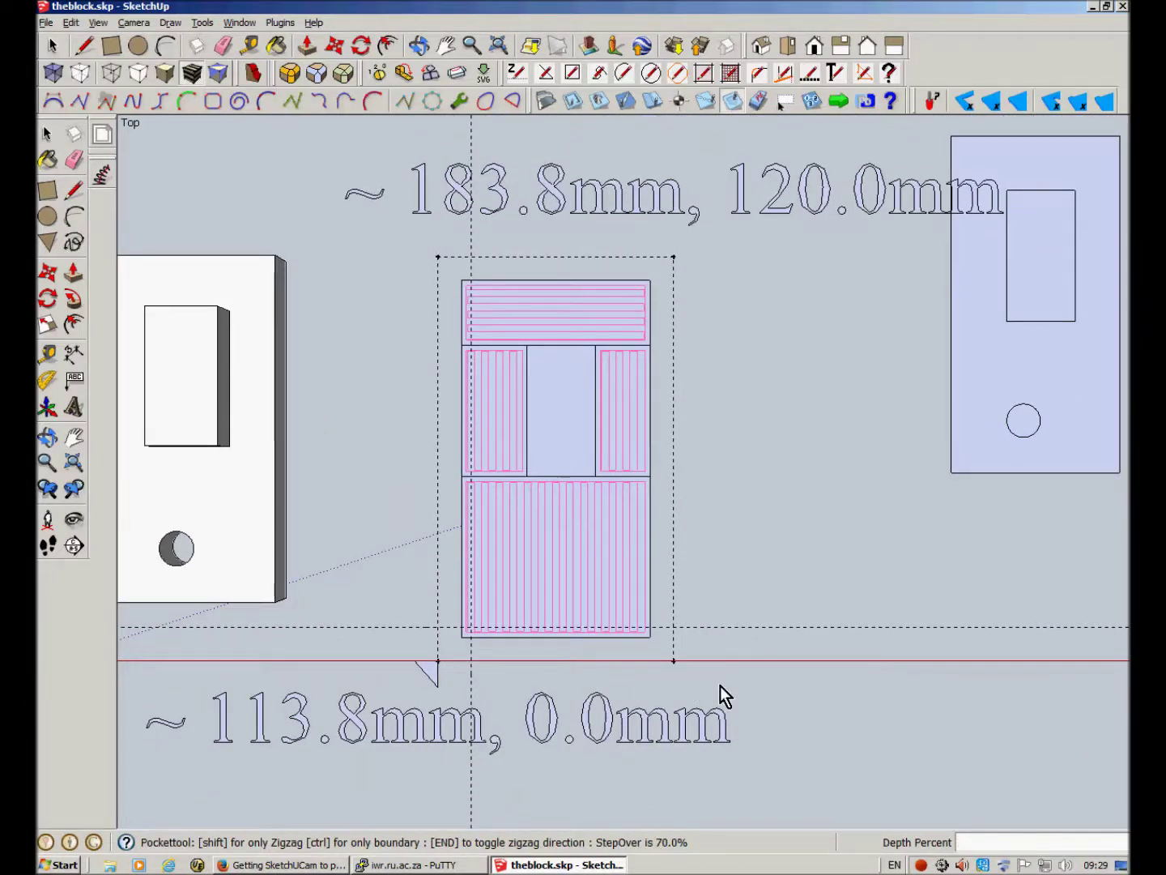
{"action": "key", "text": "l"}
{"action": "scroll", "coordinate": [754, 664], "scroll_direction": "up", "scroll_amount": 2}
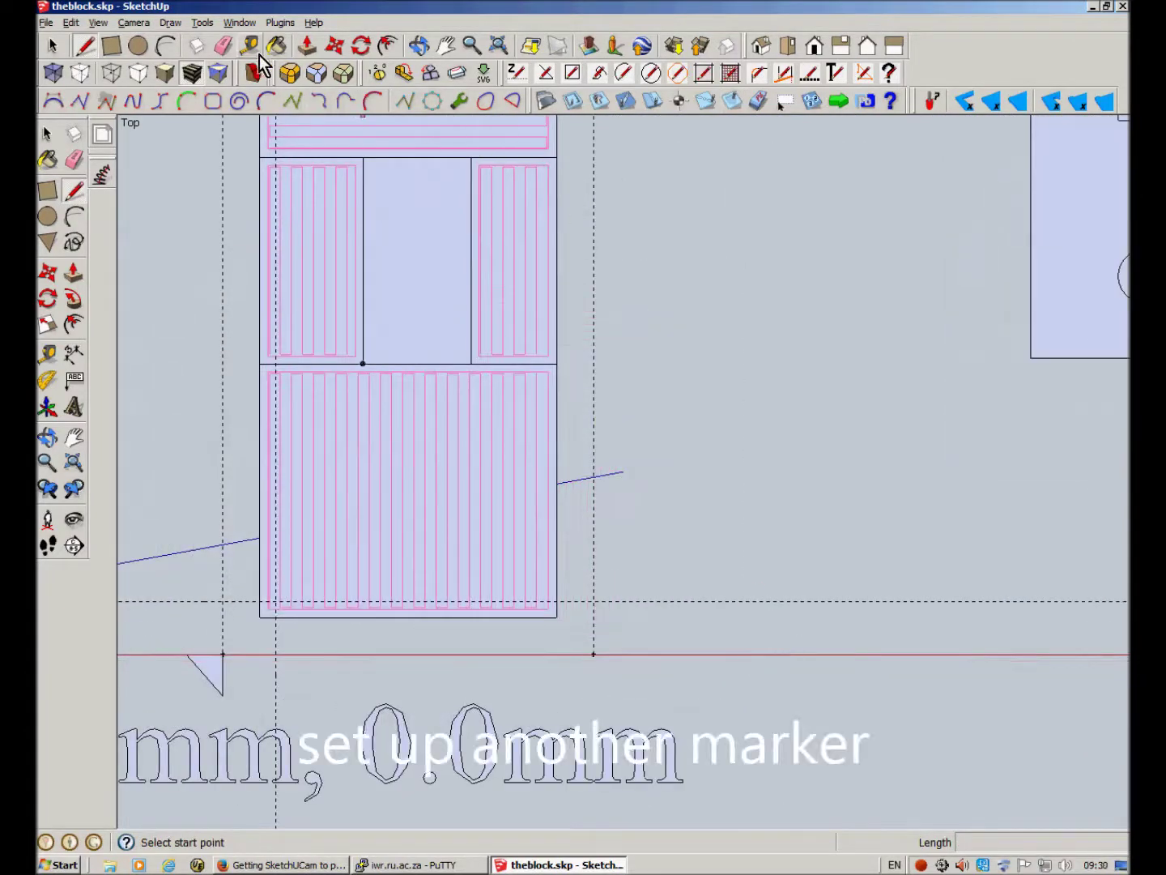
{"action": "left_click", "coordinate": [251, 54]}
{"action": "left_click", "coordinate": [725, 602]}
{"action": "type", "text": "10"}
{"action": "key", "text": "Return"}
Draw a second marker triangle below the red axis under the right-hand copy
{"action": "key", "text": "l"}
{"action": "left_click", "coordinate": [813, 653]}
{"action": "left_click", "coordinate": [815, 687]}
{"action": "left_click", "coordinate": [789, 655]}
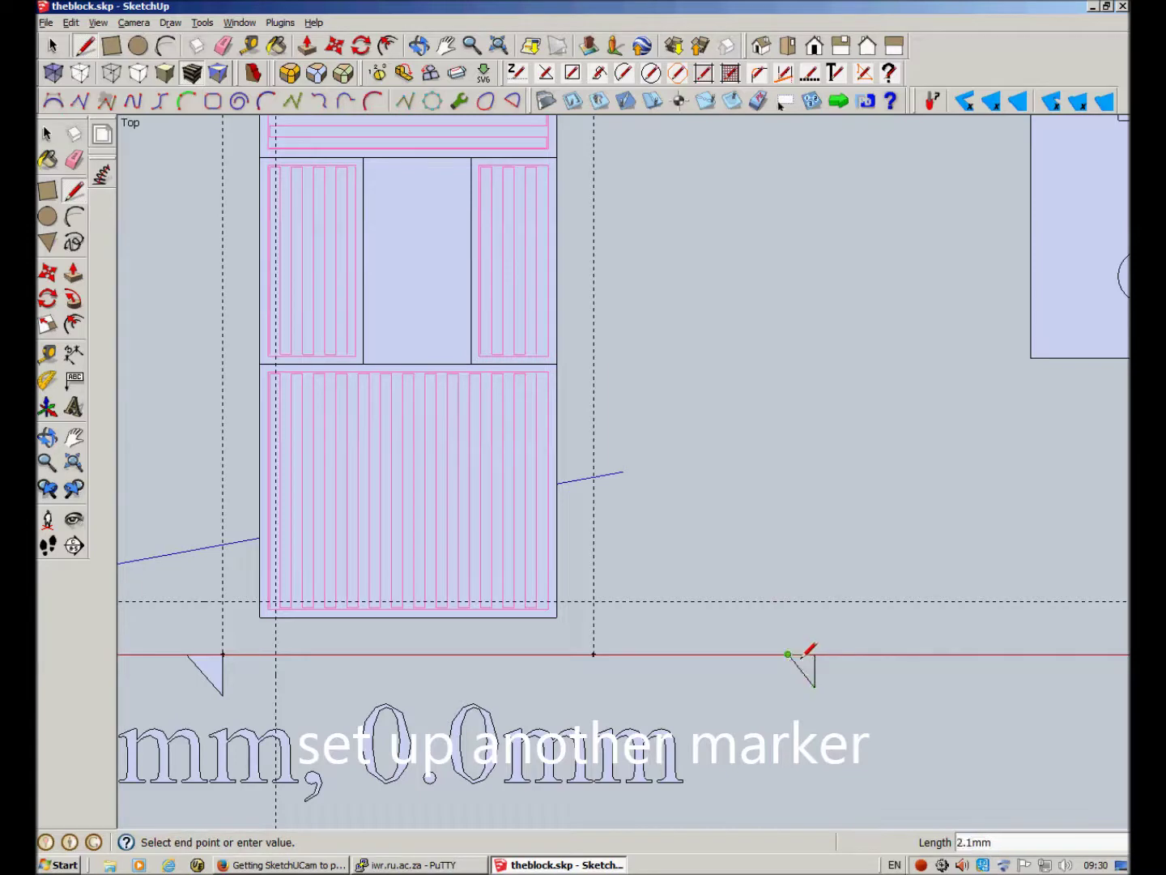
Measure a vertical guide 10 mm out from the new marker's edge
{"action": "left_click", "coordinate": [251, 49]}
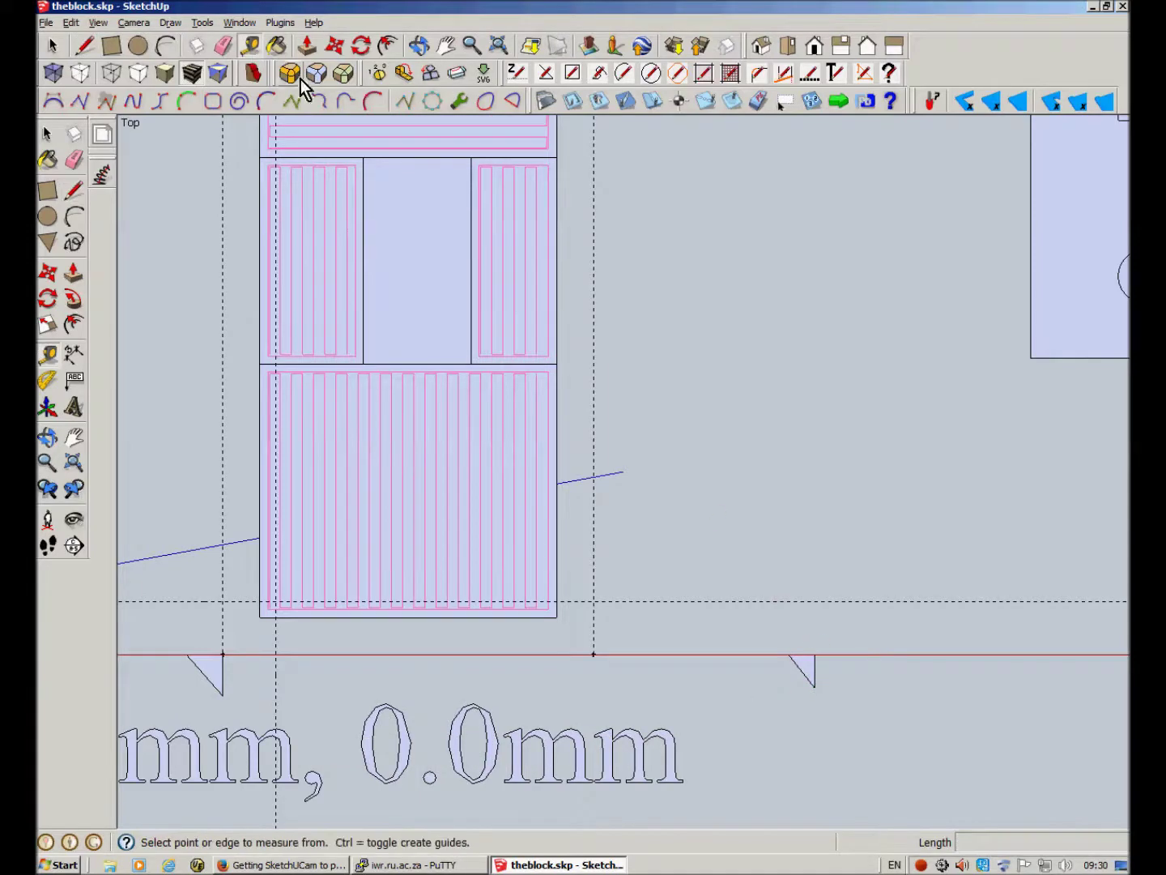
{"action": "left_click", "coordinate": [815, 656]}
{"action": "type", "text": "10"}
{"action": "key", "text": "Return"}
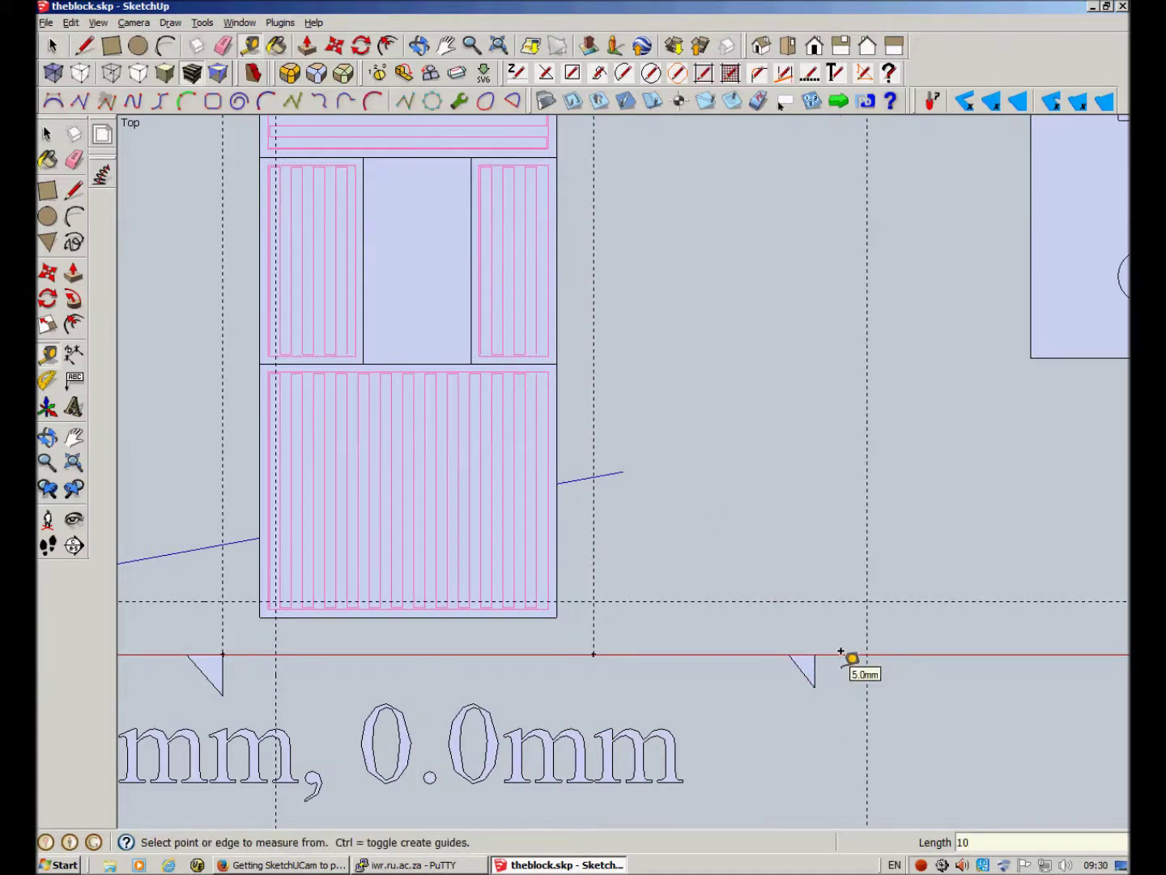
{"action": "scroll", "coordinate": [640, 743], "scroll_direction": "down", "scroll_amount": 2}
{"action": "scroll", "coordinate": [648, 732], "scroll_direction": "down", "scroll_amount": 1}
{"action": "key", "text": "space"}
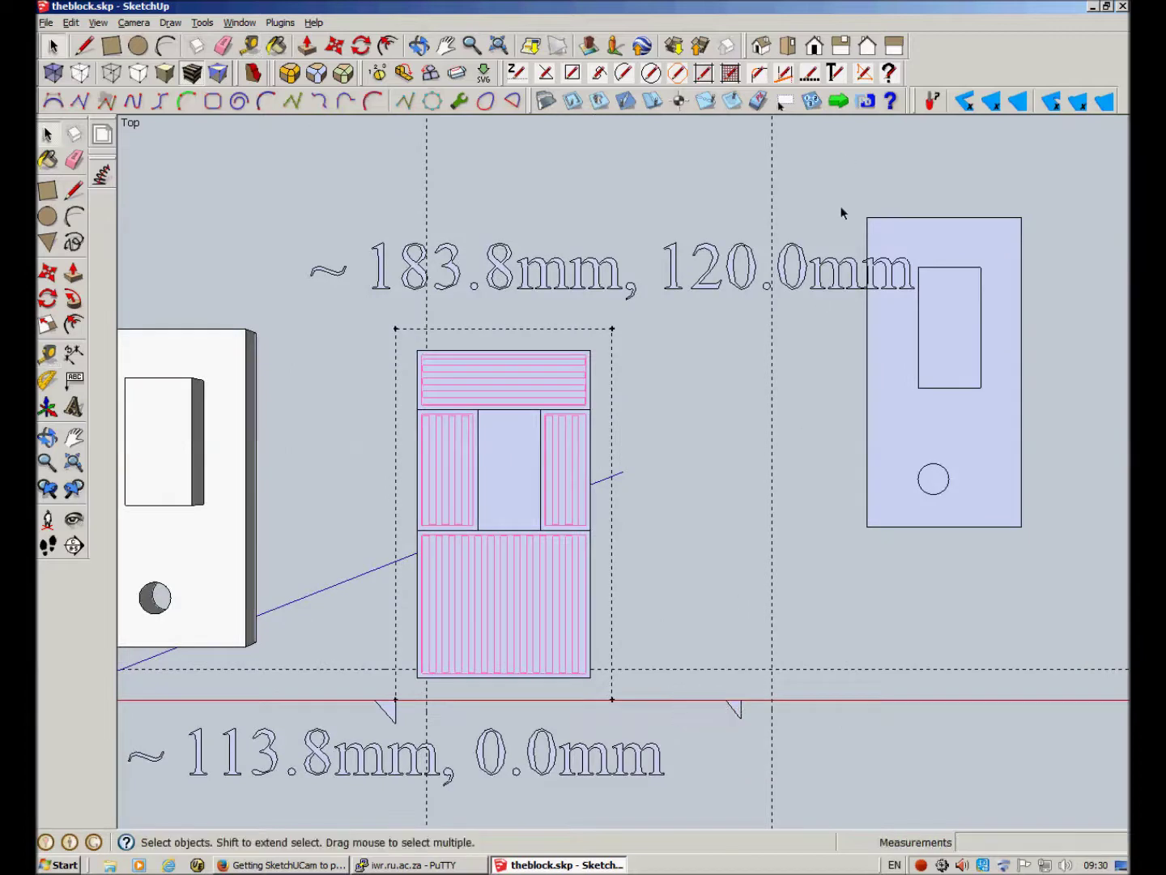
Delete the coordinate label and move the right-hand drawing's lower-left corner onto the guide intersection
{"action": "left_click", "coordinate": [558, 280]}
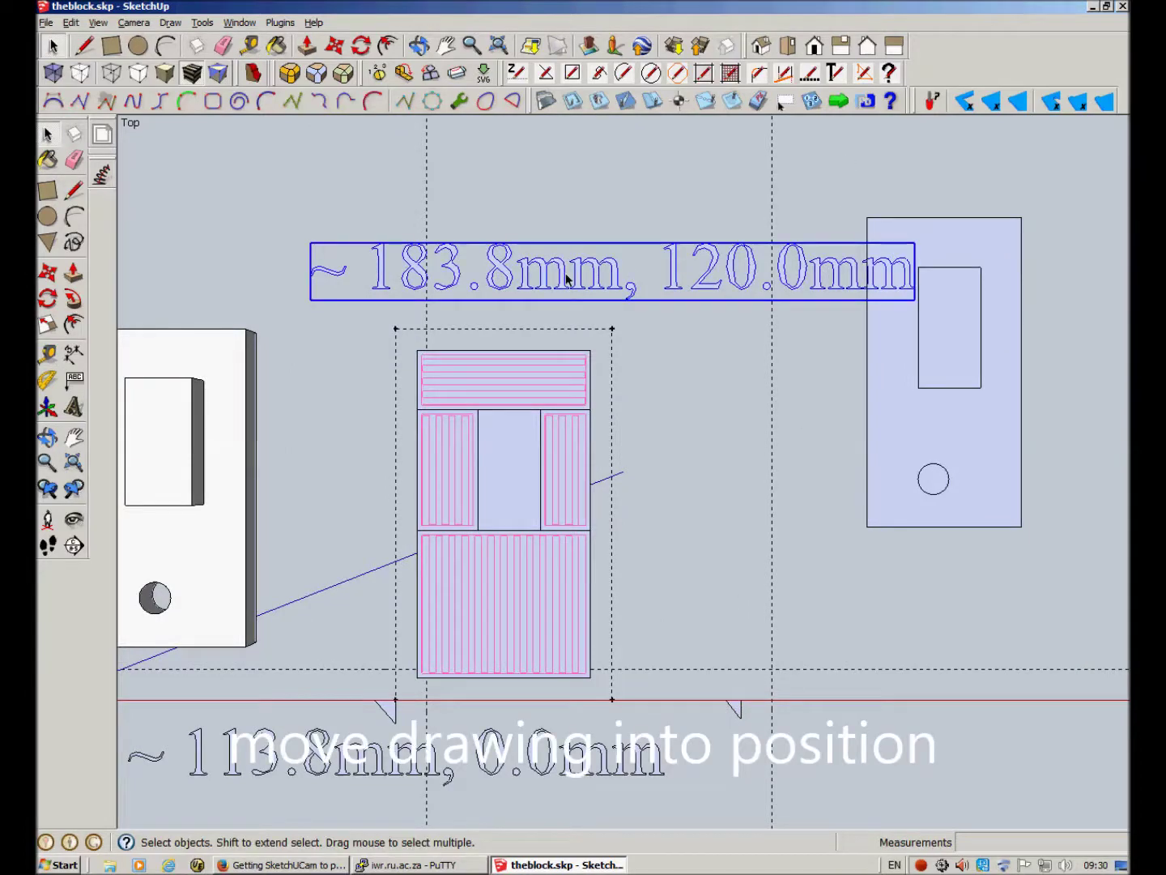
{"action": "key", "text": "Delete"}
{"action": "mouse_move", "coordinate": [832, 200]}
{"action": "left_mouse_down"}
{"action": "mouse_move", "coordinate": [1072, 565]}
{"action": "mouse_move", "coordinate": [1071, 555]}
{"action": "left_mouse_up"}
{"action": "key", "text": "m"}
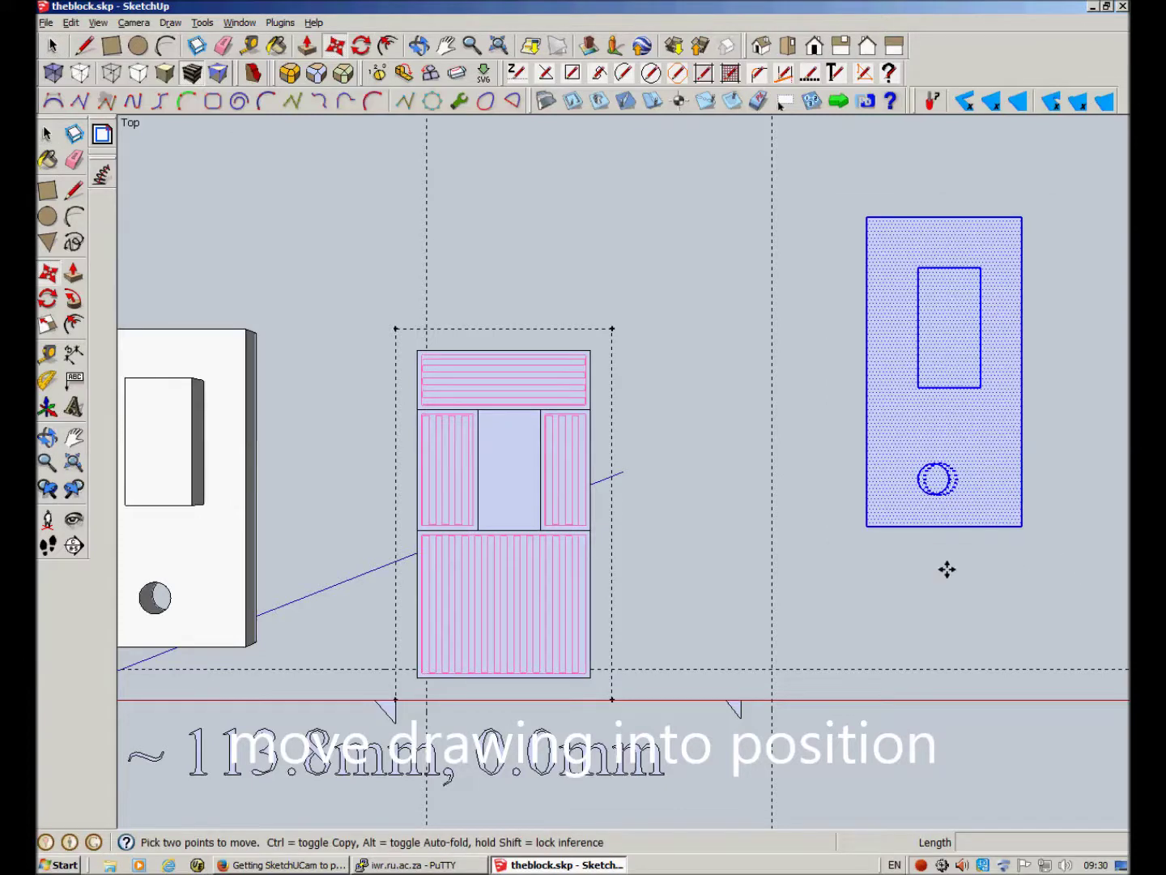
{"action": "left_click", "coordinate": [867, 525]}
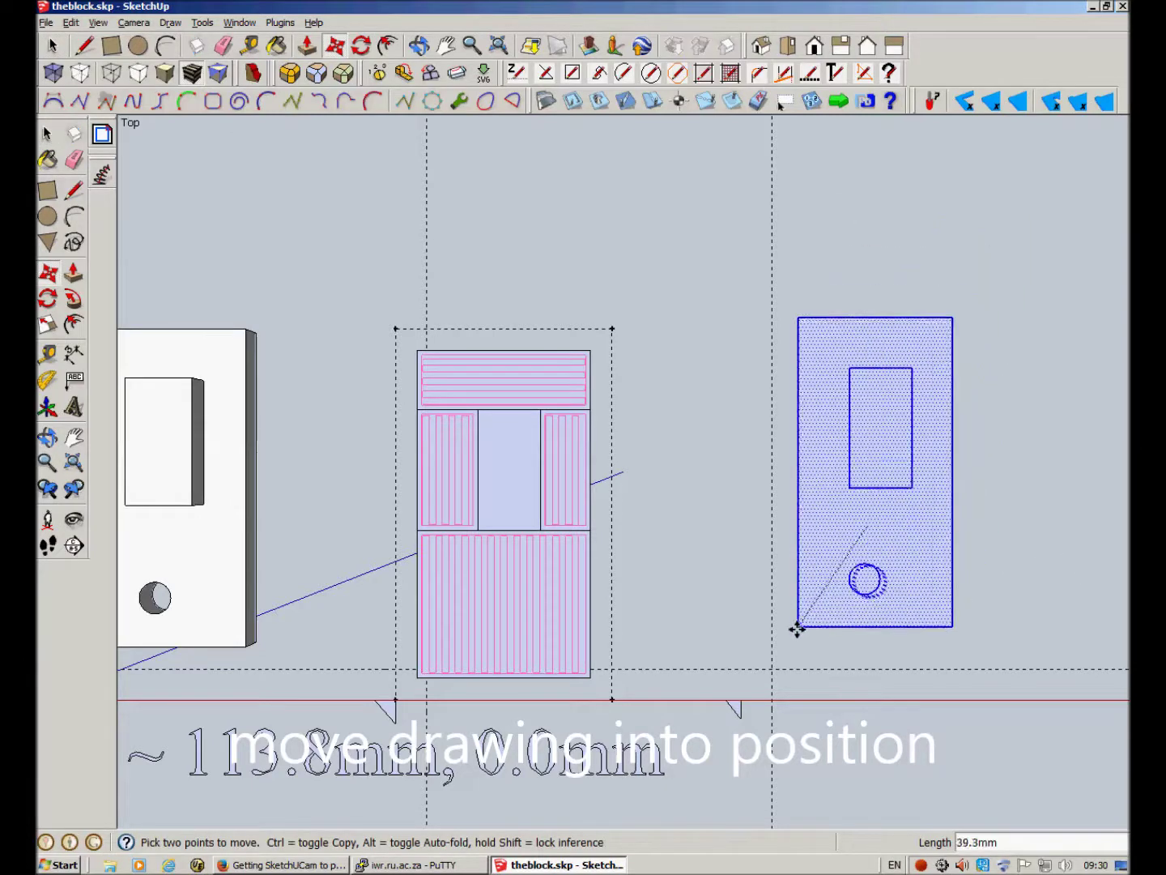
{"action": "left_click", "coordinate": [773, 669]}
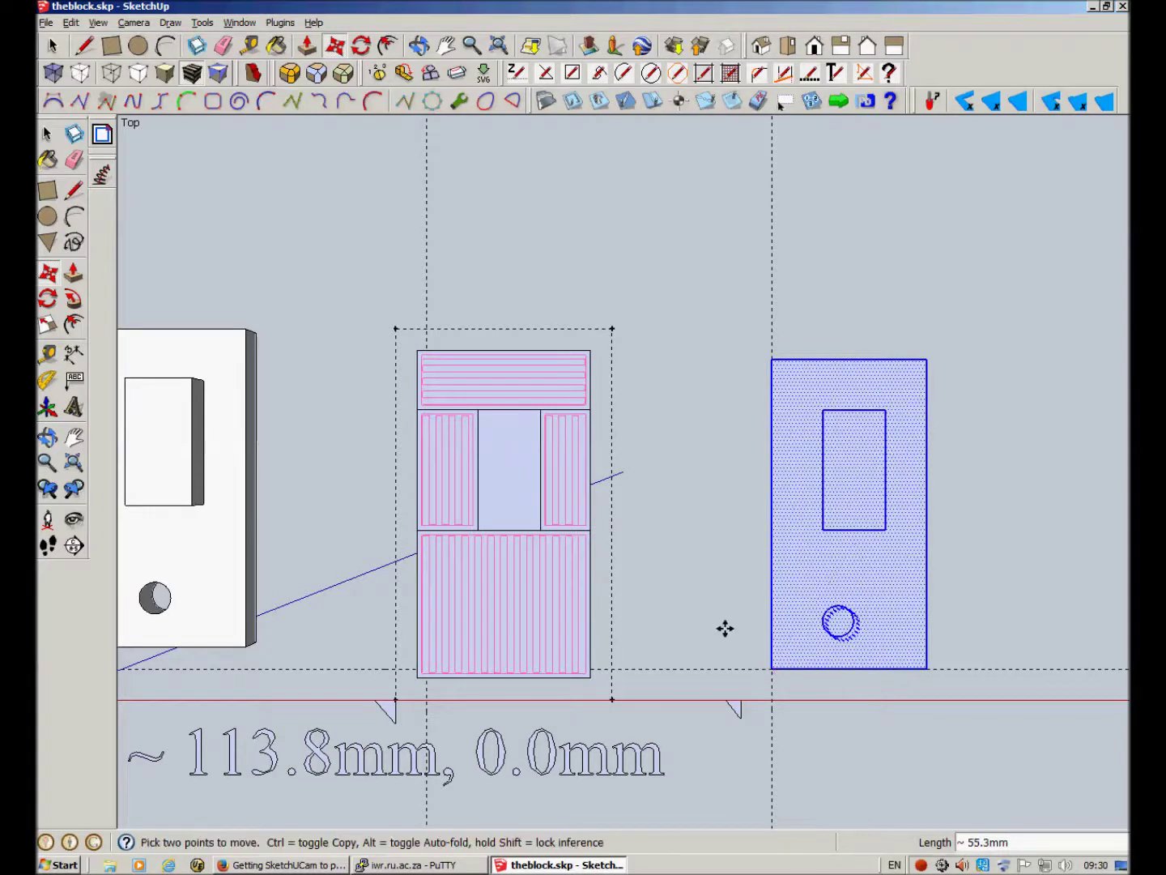
{"action": "key", "text": "space"}
{"action": "scroll", "coordinate": [838, 624], "scroll_direction": "up", "scroll_amount": 5}
{"action": "left_click", "coordinate": [792, 613]}
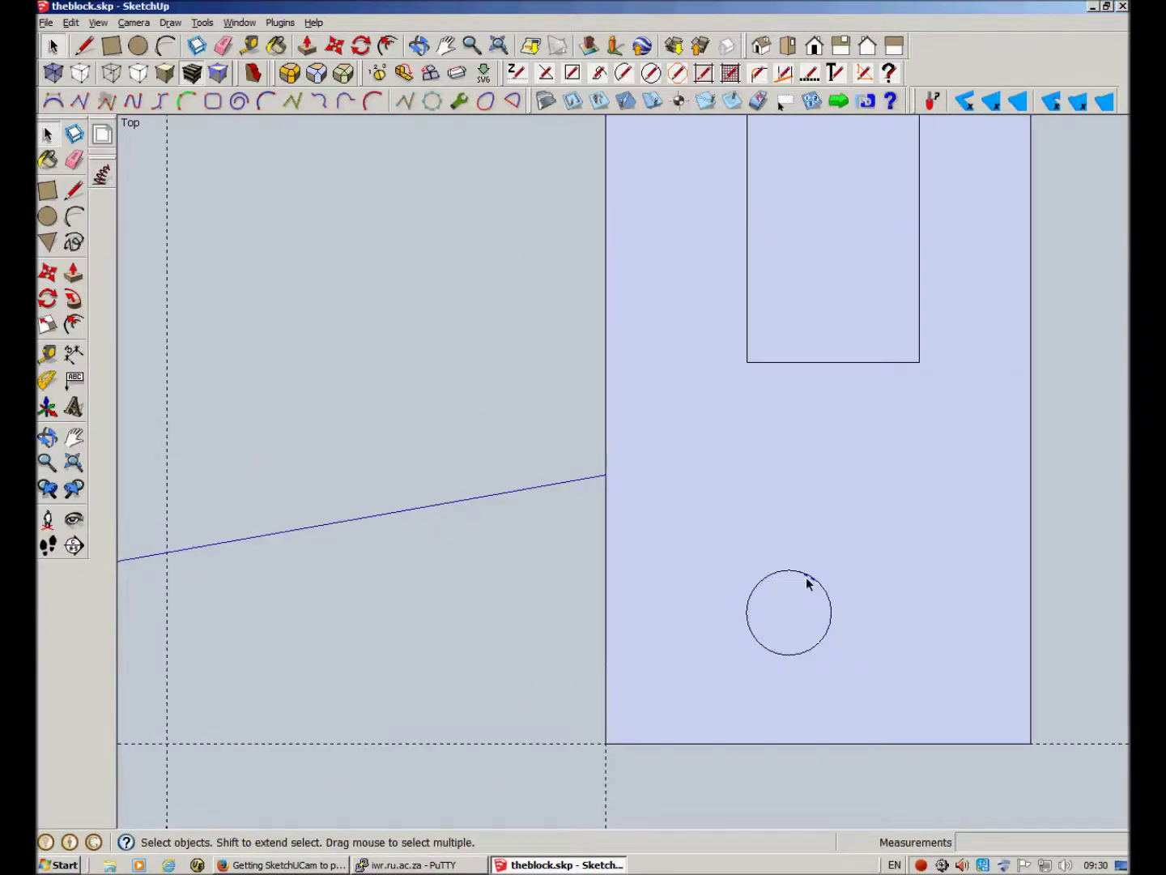
Draw a vertical line across the circle's diameter and erase the circle's arcs
{"action": "left_click", "coordinate": [790, 623]}
{"action": "scroll", "coordinate": [790, 623], "scroll_direction": "up", "scroll_amount": 4}
{"action": "scroll", "coordinate": [791, 631], "scroll_direction": "up", "scroll_amount": 3}
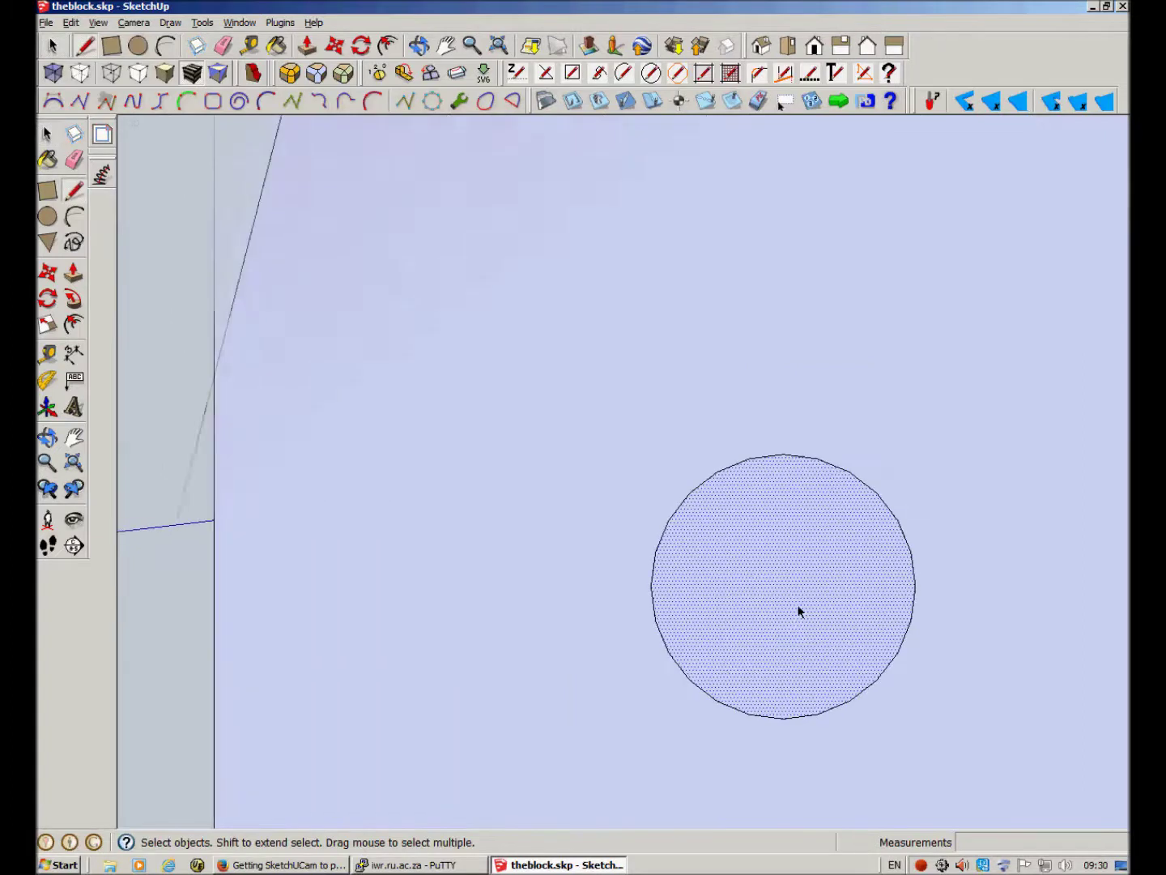
{"action": "key", "text": "l"}
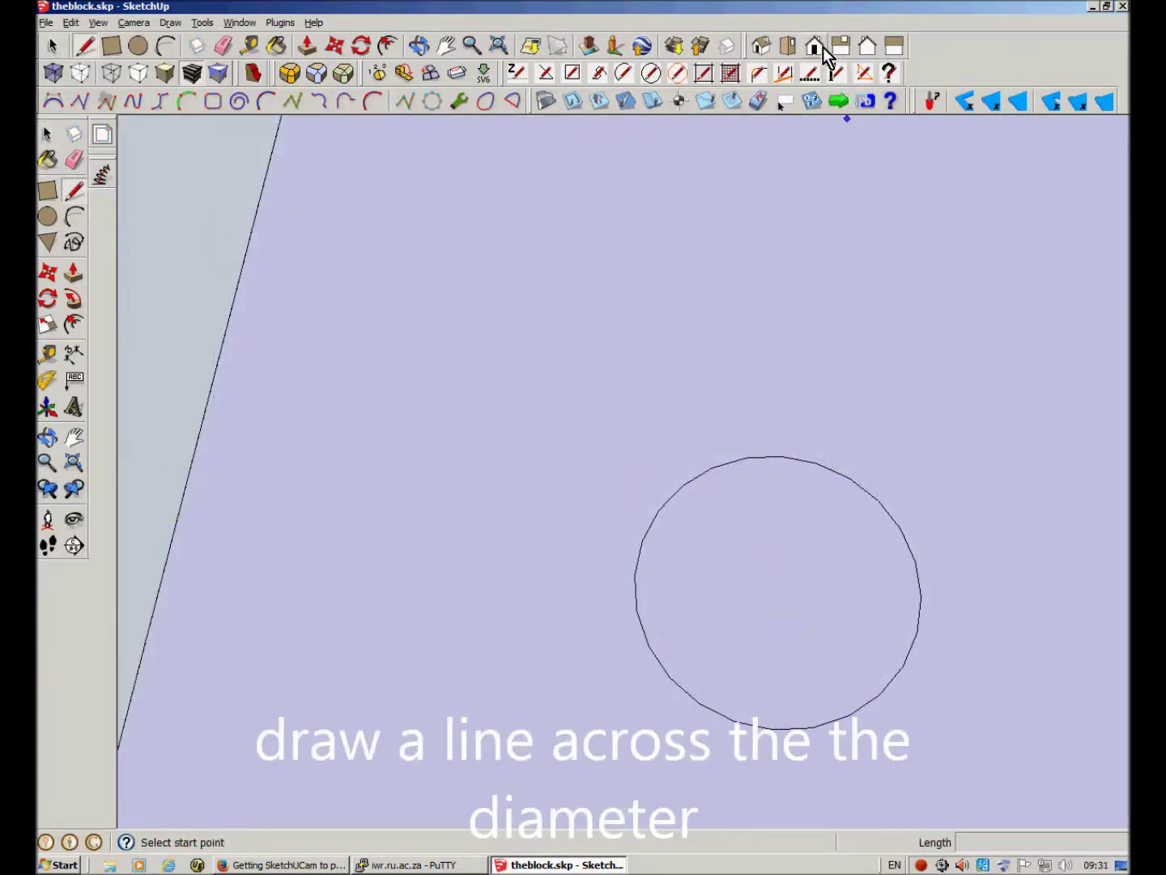
{"action": "left_click", "coordinate": [773, 728]}
{"action": "left_click", "coordinate": [791, 450]}
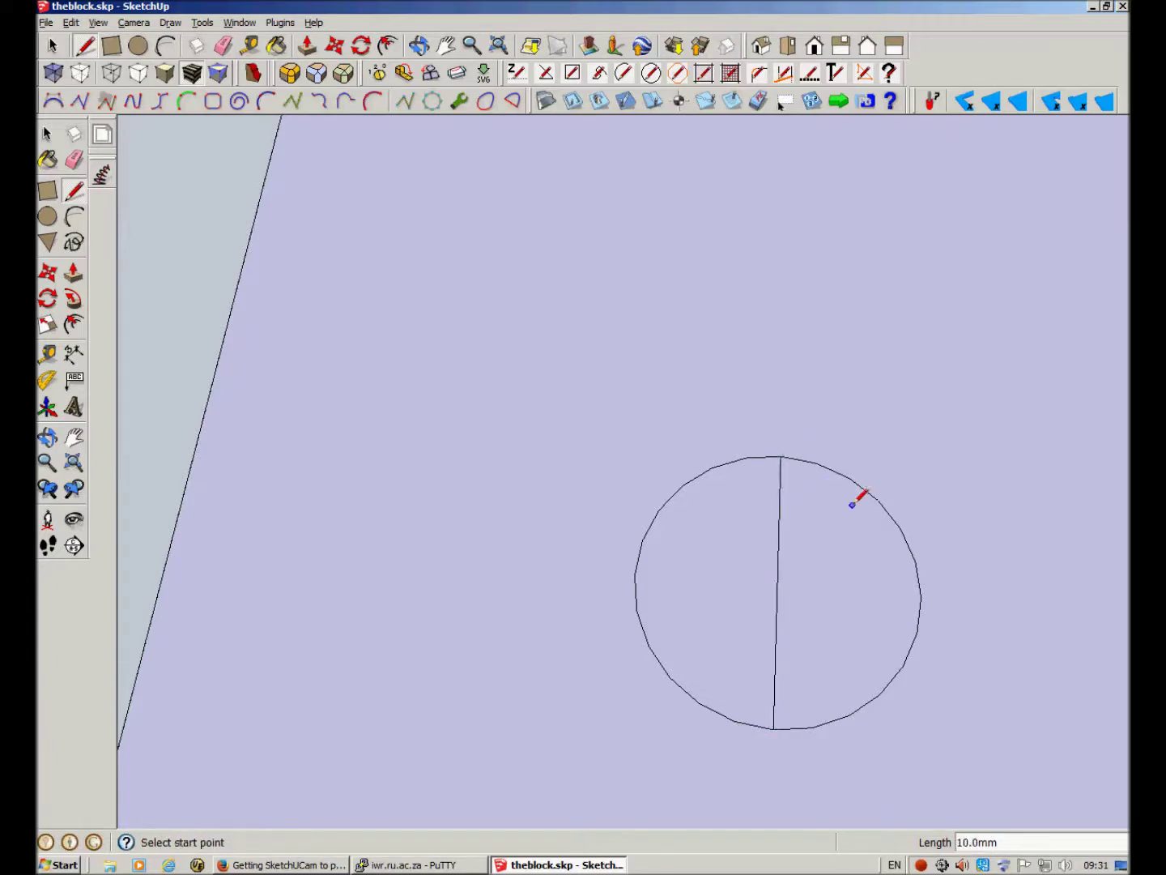
{"action": "key", "text": "e"}
{"action": "left_click_drag", "start_coordinate": [756, 455], "coordinate": [671, 494]}
{"action": "mouse_move", "coordinate": [641, 542]}
{"action": "left_mouse_down"}
{"action": "mouse_move", "coordinate": [648, 628]}
{"action": "mouse_move", "coordinate": [698, 705]}
{"action": "mouse_move", "coordinate": [733, 704]}
{"action": "mouse_move", "coordinate": [727, 744]}
{"action": "mouse_move", "coordinate": [844, 716]}
{"action": "mouse_move", "coordinate": [915, 541]}
{"action": "mouse_move", "coordinate": [823, 449]}
{"action": "mouse_move", "coordinate": [880, 473]}
{"action": "mouse_move", "coordinate": [898, 669]}
{"action": "mouse_move", "coordinate": [858, 712]}
{"action": "left_mouse_up"}
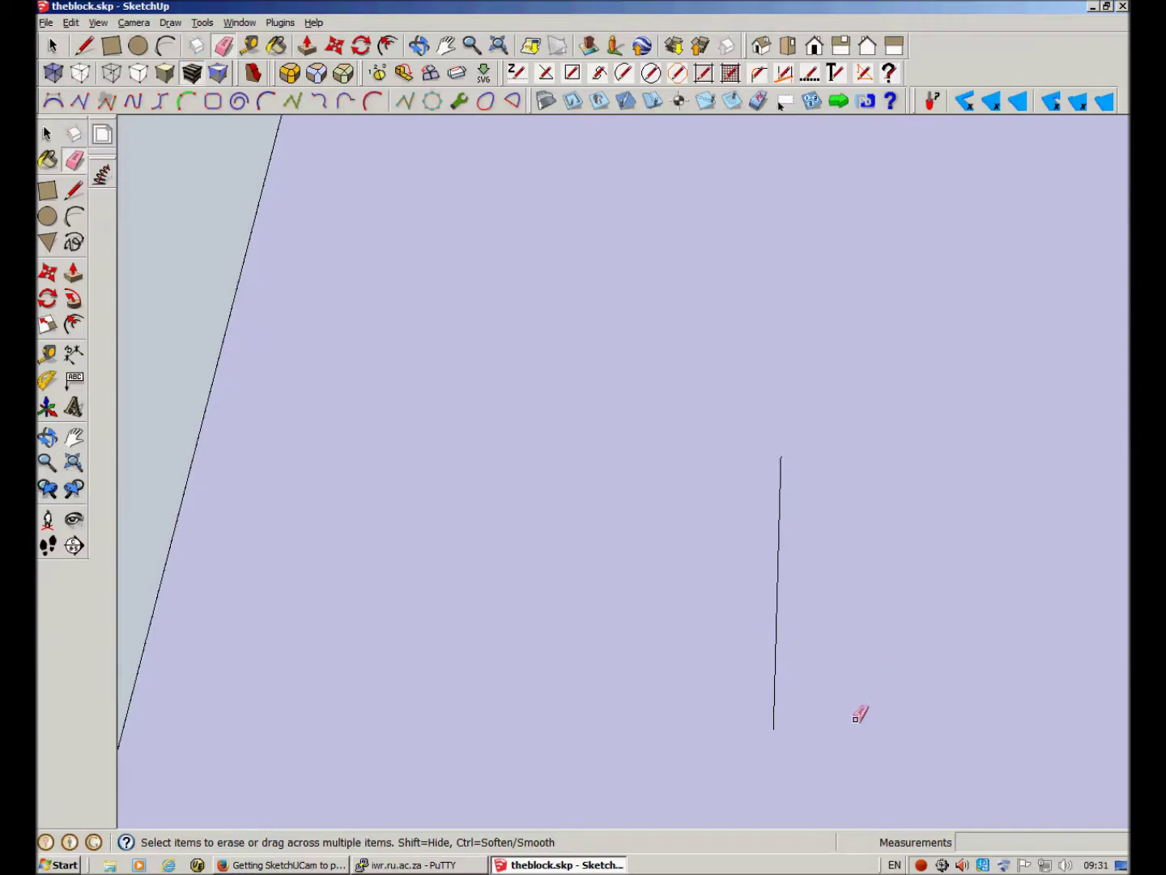
Remove the leftover dotted hidden edges beside the new line
{"action": "key", "text": "space"}
{"action": "mouse_move", "coordinate": [795, 432]}
{"action": "left_mouse_down"}
{"action": "mouse_move", "coordinate": [900, 772]}
{"action": "mouse_move", "coordinate": [1001, 772]}
{"action": "left_mouse_up"}
{"action": "mouse_move", "coordinate": [774, 425]}
{"action": "left_mouse_down"}
{"action": "mouse_move", "coordinate": [776, 551]}
{"action": "mouse_move", "coordinate": [677, 763]}
{"action": "mouse_move", "coordinate": [628, 674]}
{"action": "left_mouse_up"}
{"action": "left_click", "coordinate": [719, 458]}
{"action": "key", "text": "e"}
{"action": "key", "text": "space"}
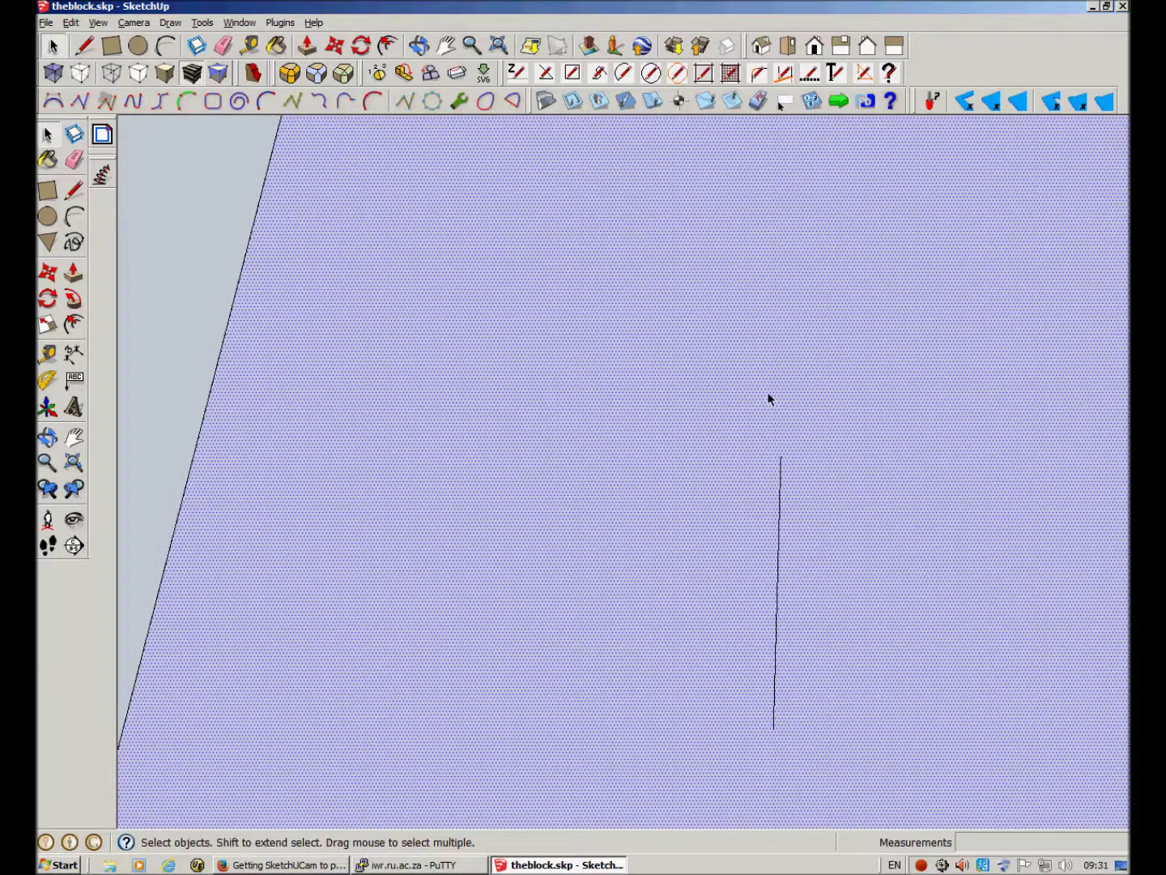
{"action": "key", "text": "e"}
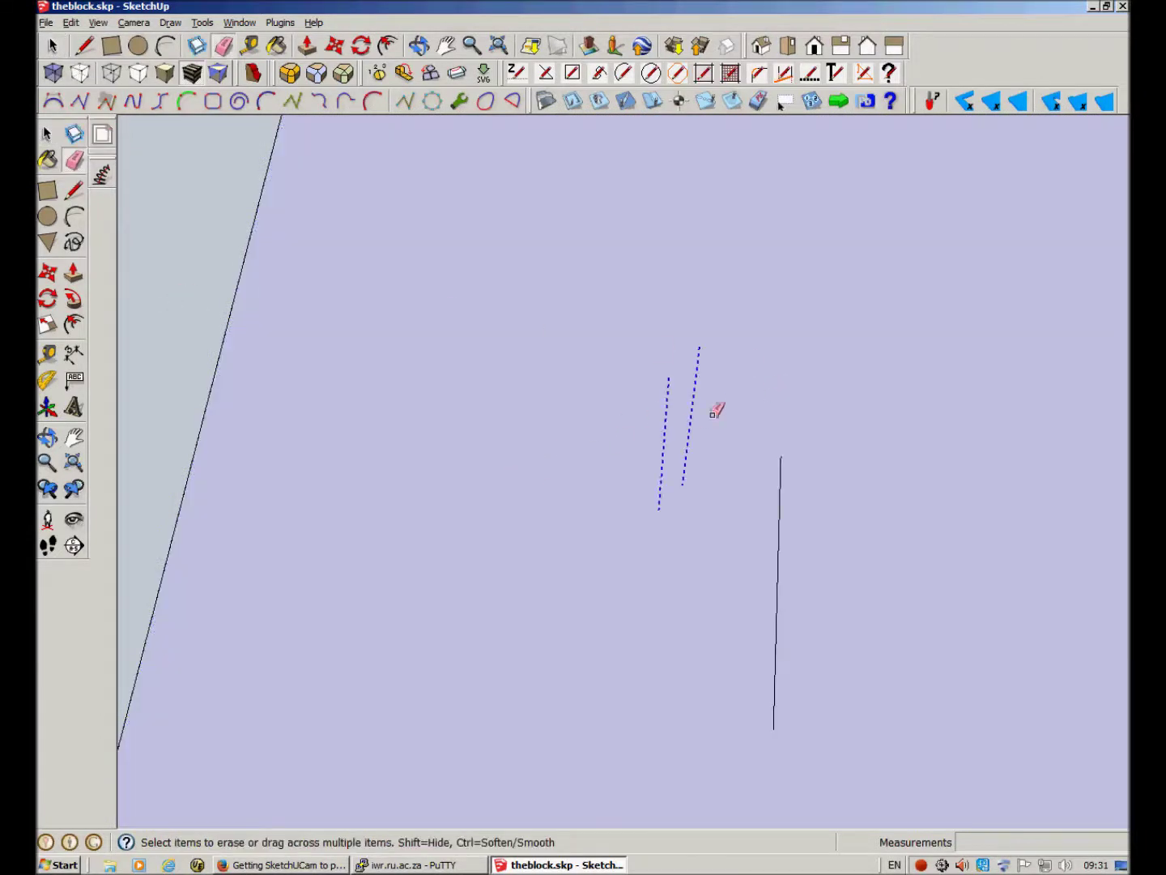
{"action": "left_click_drag", "start_coordinate": [716, 411], "coordinate": [585, 502]}
{"action": "key", "text": "space"}
{"action": "scroll", "coordinate": [601, 326], "scroll_direction": "down", "scroll_amount": 2}
{"action": "left_click_drag", "start_coordinate": [510, 307], "coordinate": [958, 651]}
{"action": "left_click", "coordinate": [708, 369]}
{"action": "key", "text": "Delete"}
{"action": "middle_click_drag", "start_coordinate": [728, 456], "coordinate": [885, 416]}
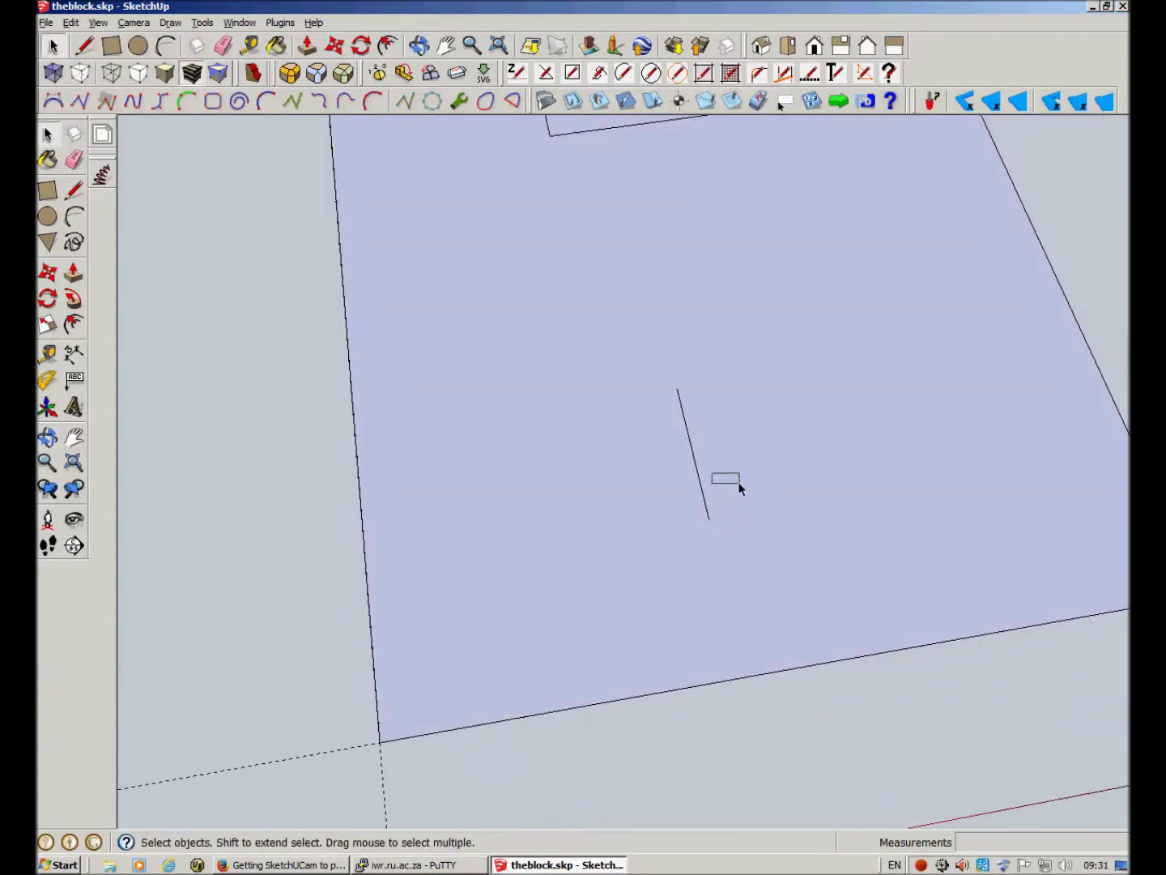
Bore a 10 mm diameter plunge hole at the vertical line's midpoint
{"action": "middle_click_drag", "start_coordinate": [712, 469], "coordinate": [560, 499]}
{"action": "mouse_move", "coordinate": [734, 328]}
{"action": "middle_mouse_down"}
{"action": "mouse_move", "coordinate": [679, 416]}
{"action": "mouse_move", "coordinate": [669, 476]}
{"action": "middle_mouse_up"}
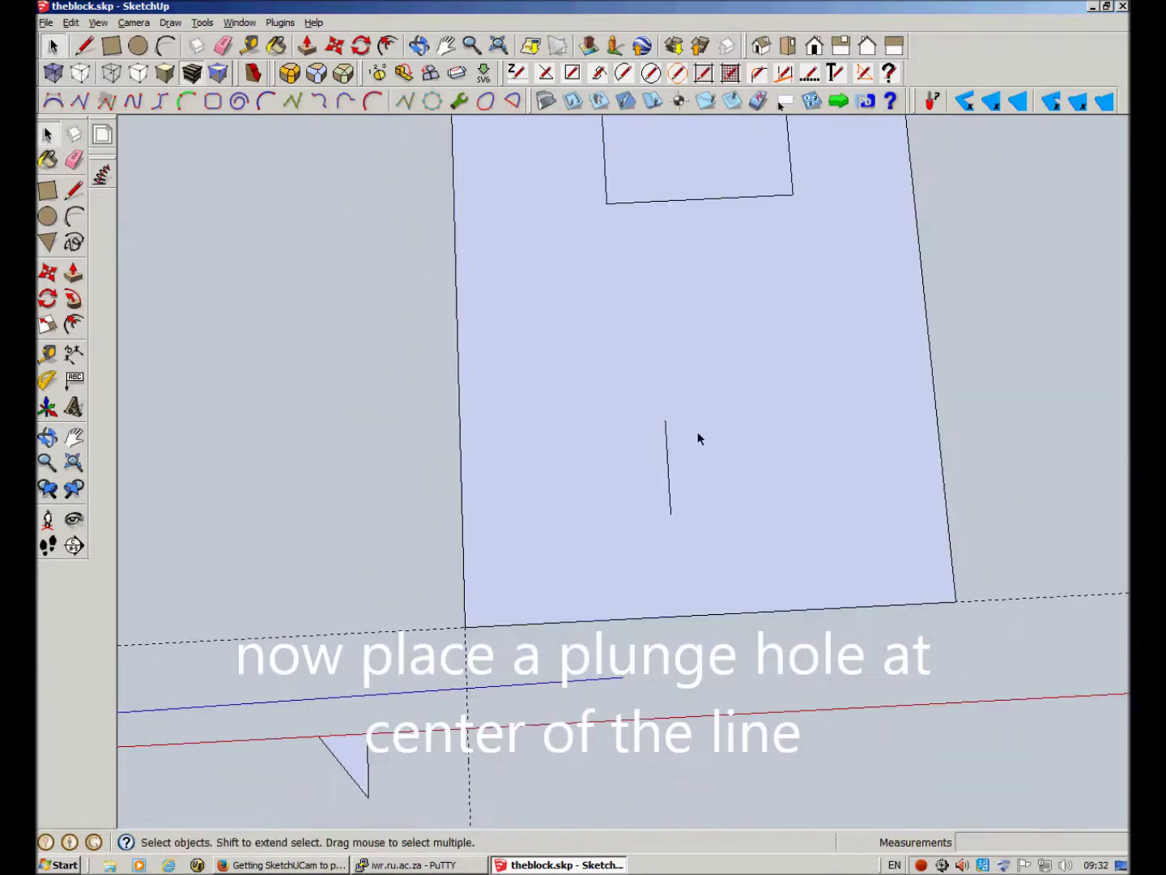
{"action": "left_click", "coordinate": [681, 98]}
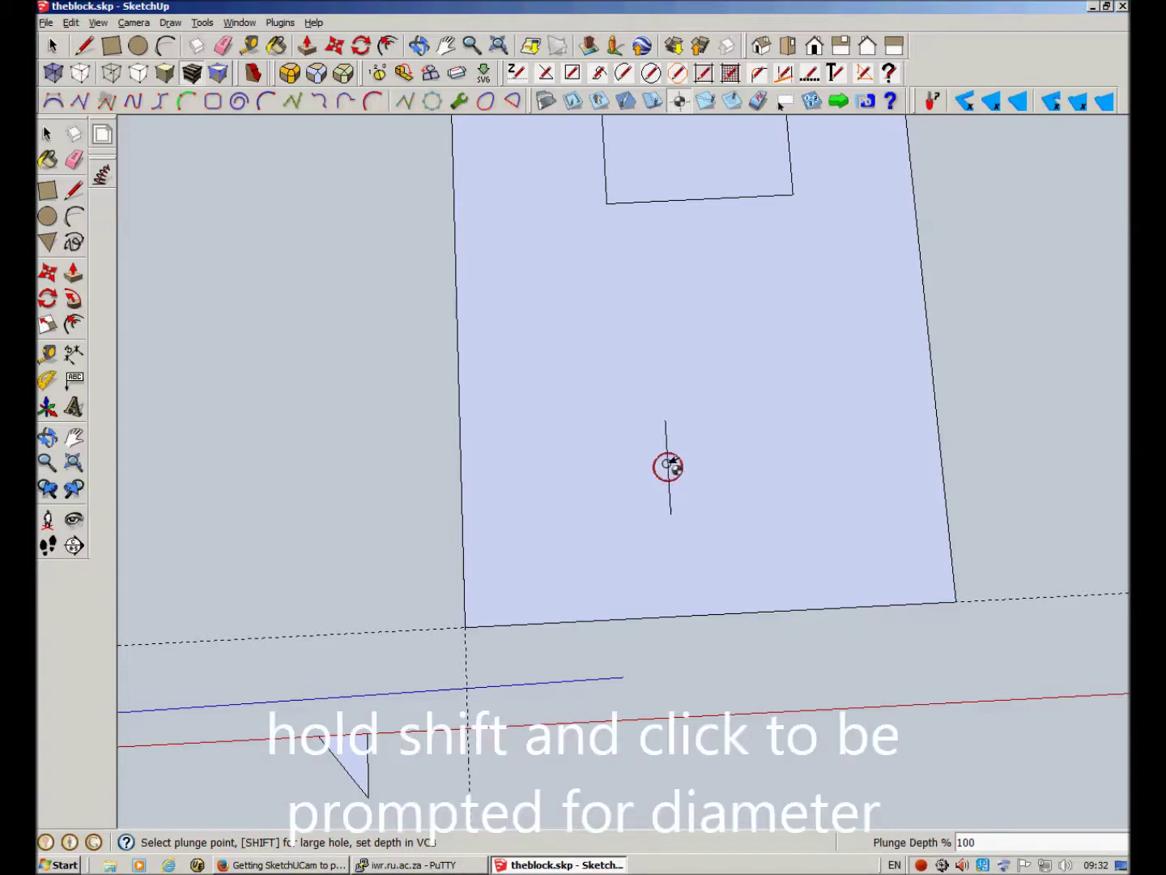
{"action": "left_click", "coordinate": [668, 465], "text": "shift"}
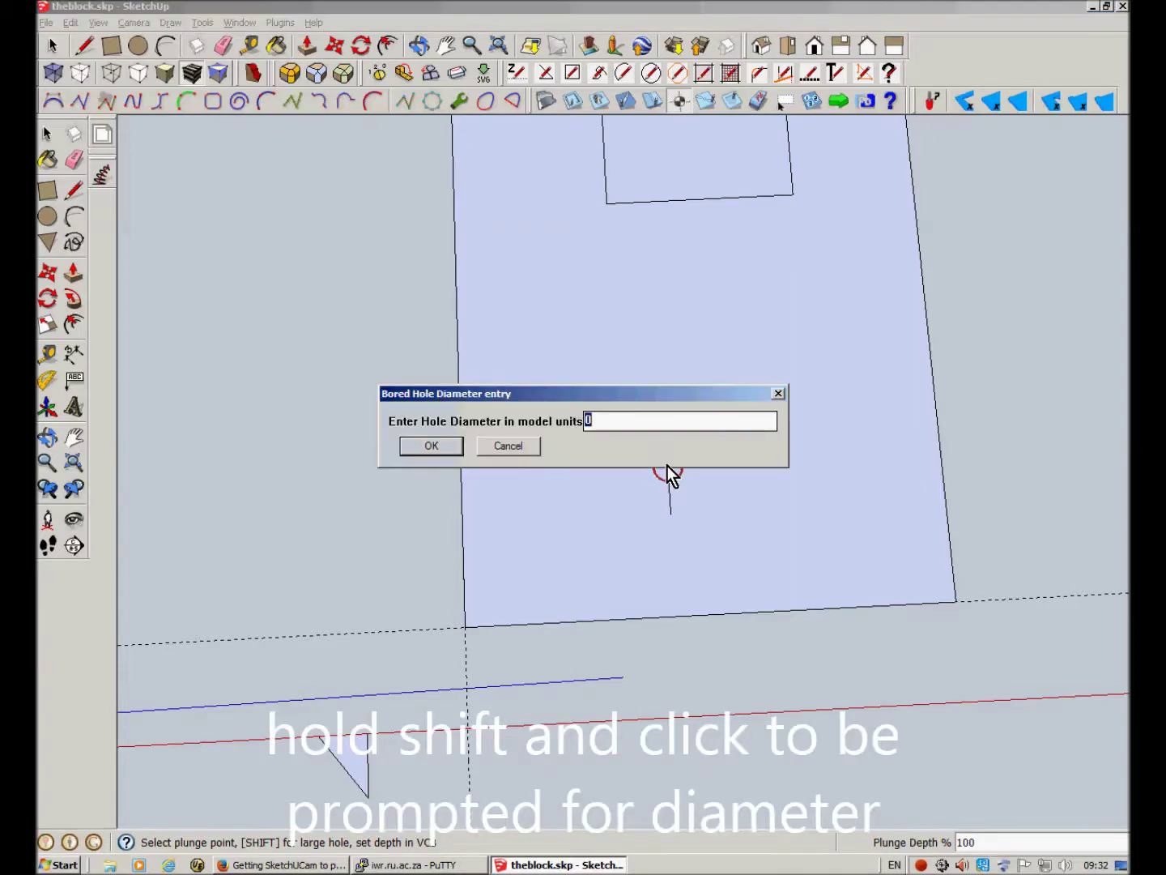
{"action": "type", "text": "1"}
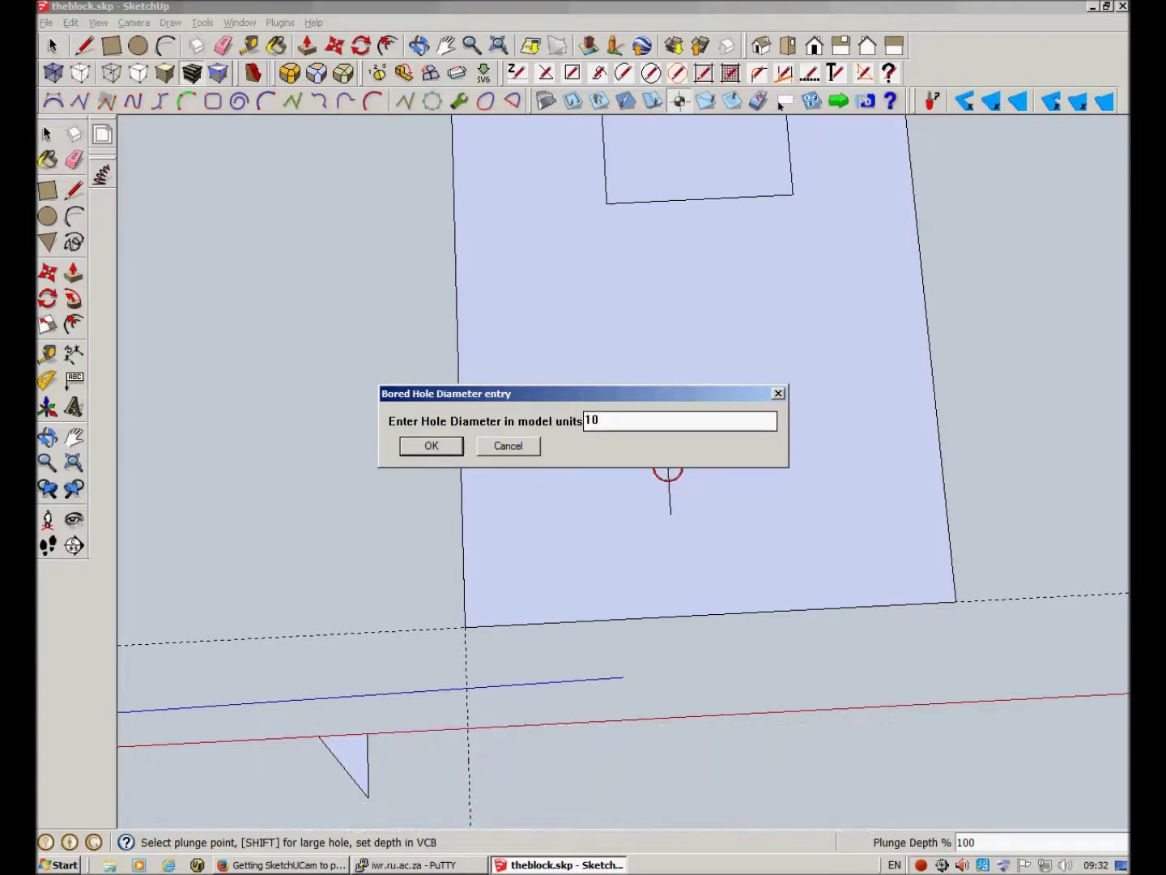
{"action": "key", "text": "Return"}
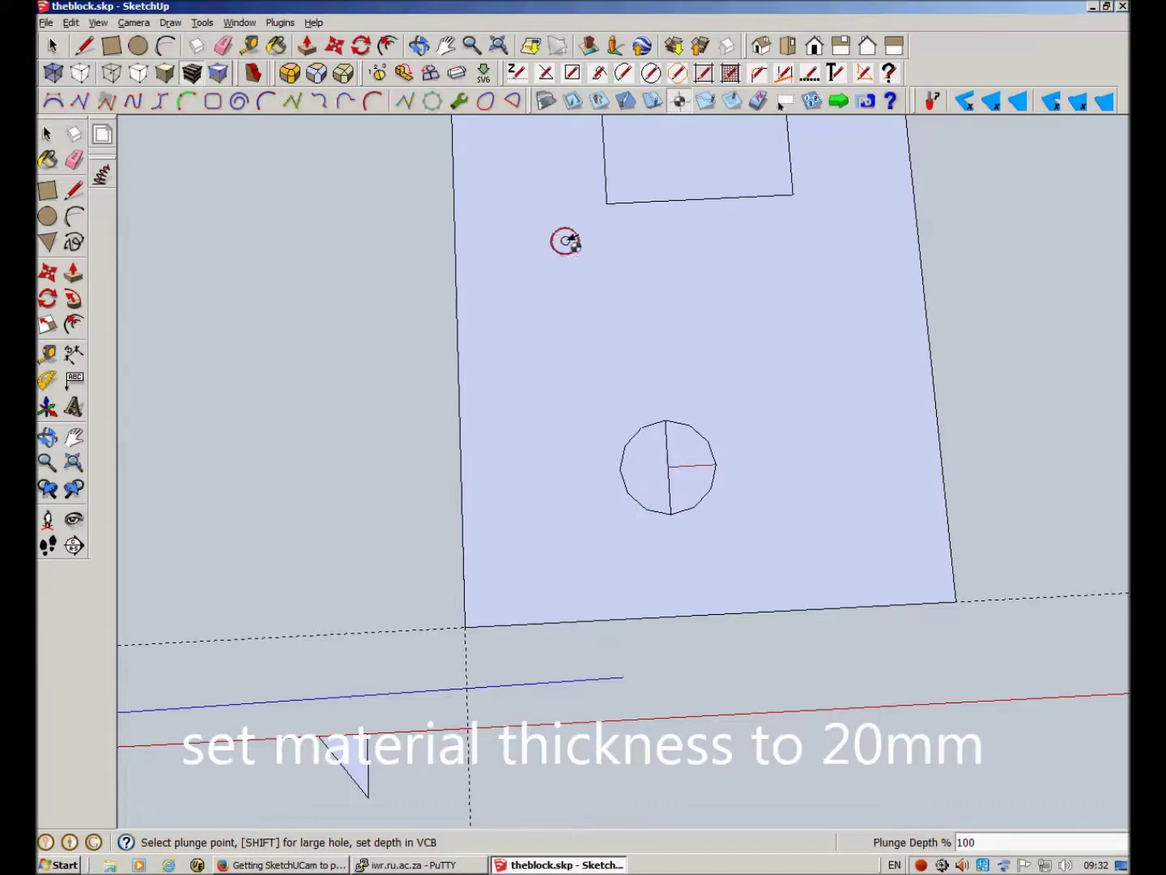
{"action": "key", "text": "space"}
Set the SketchUCam material thickness to 20 mm
{"action": "left_click", "coordinate": [545, 102]}
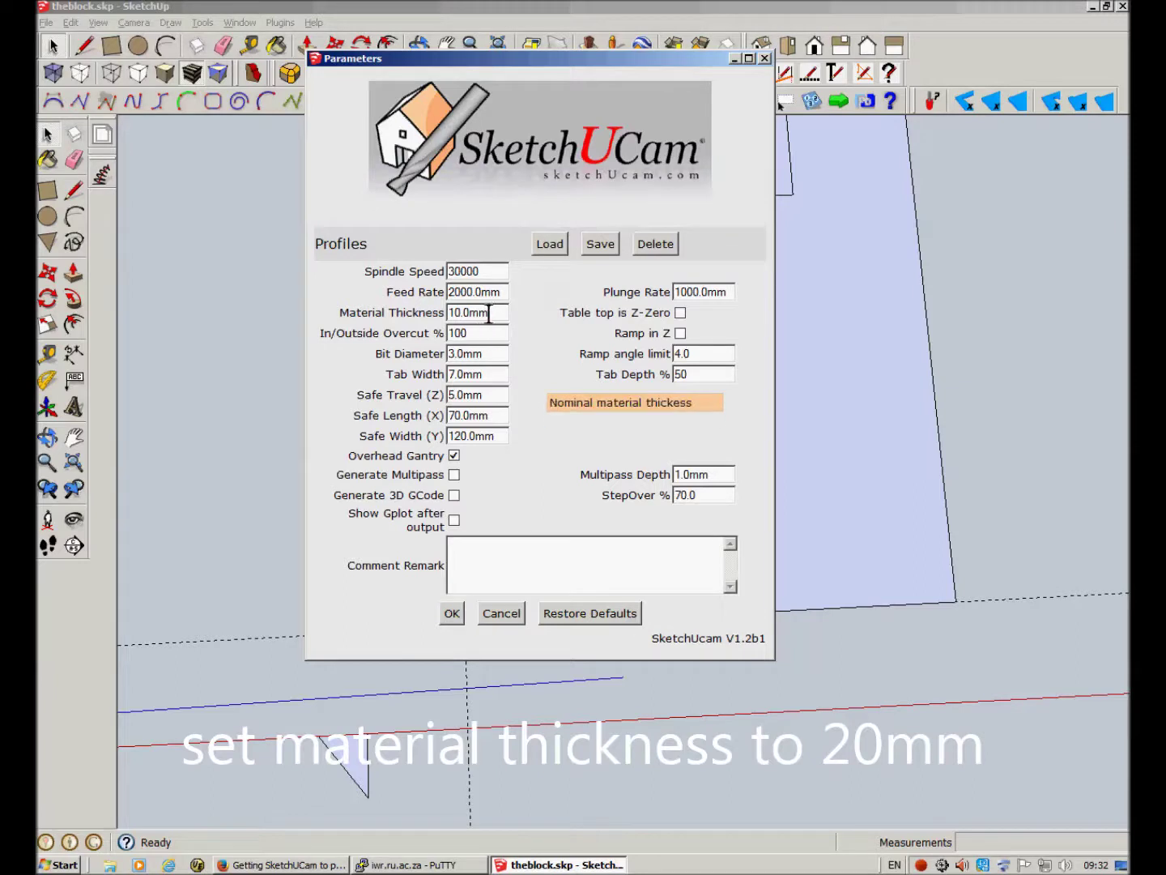
{"action": "left_click_drag", "start_coordinate": [488, 314], "coordinate": [427, 321]}
{"action": "type", "text": "20"}
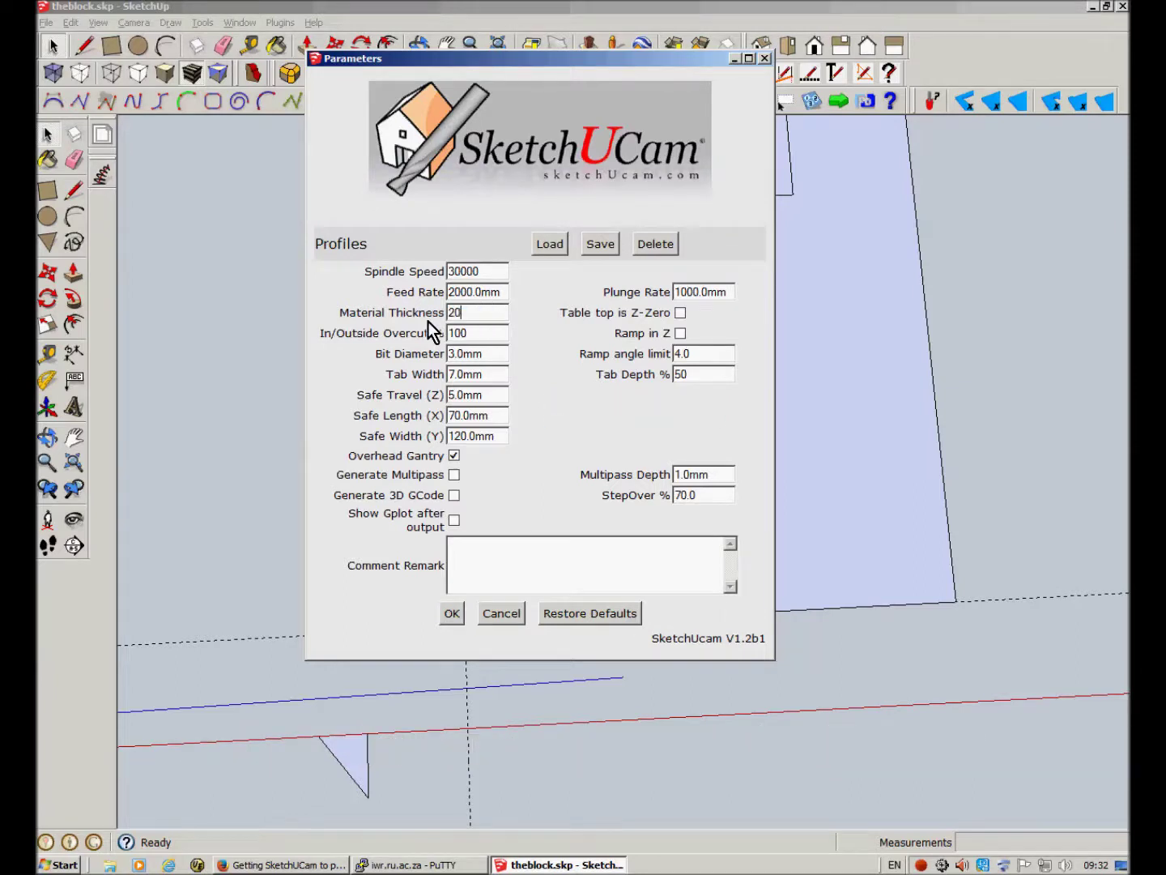
{"action": "left_click", "coordinate": [452, 613]}
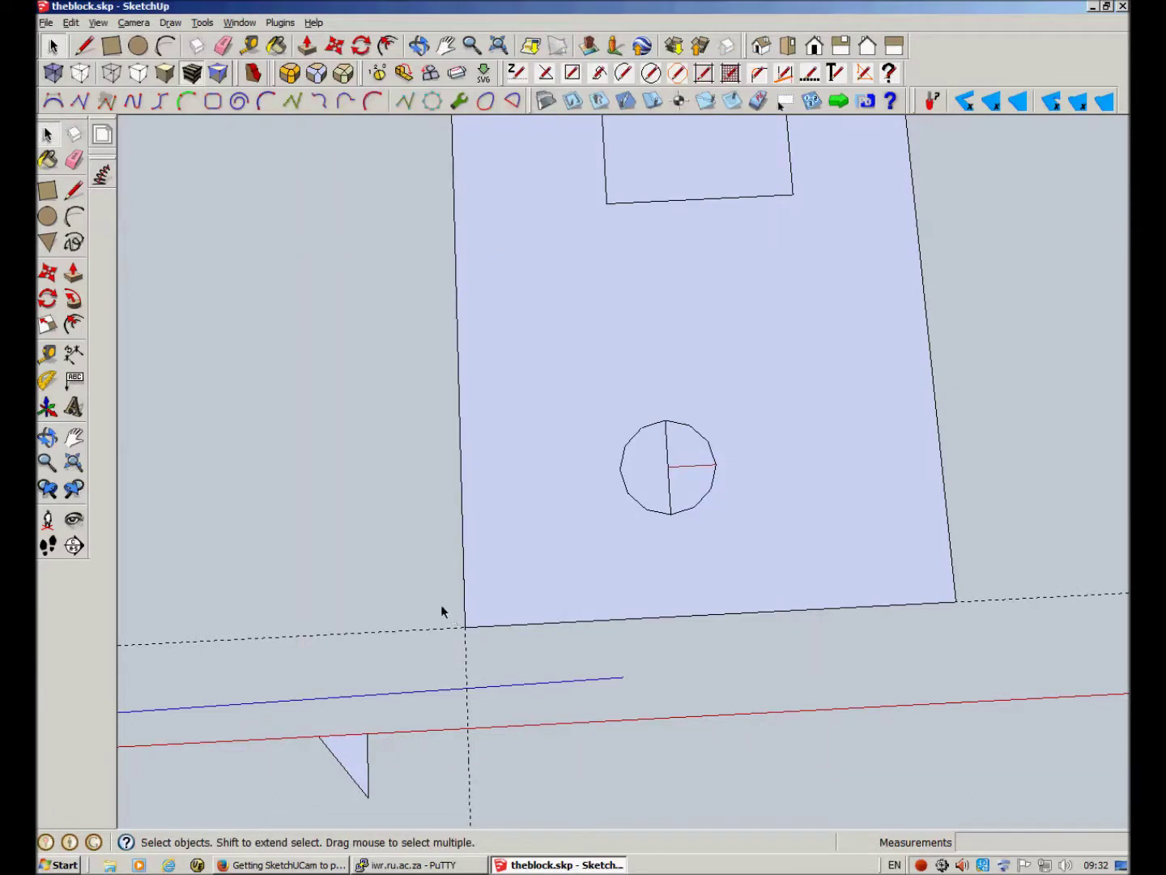
Add an outside profile cut around the block outline and switch to Top view
{"action": "left_click", "coordinate": [572, 101]}
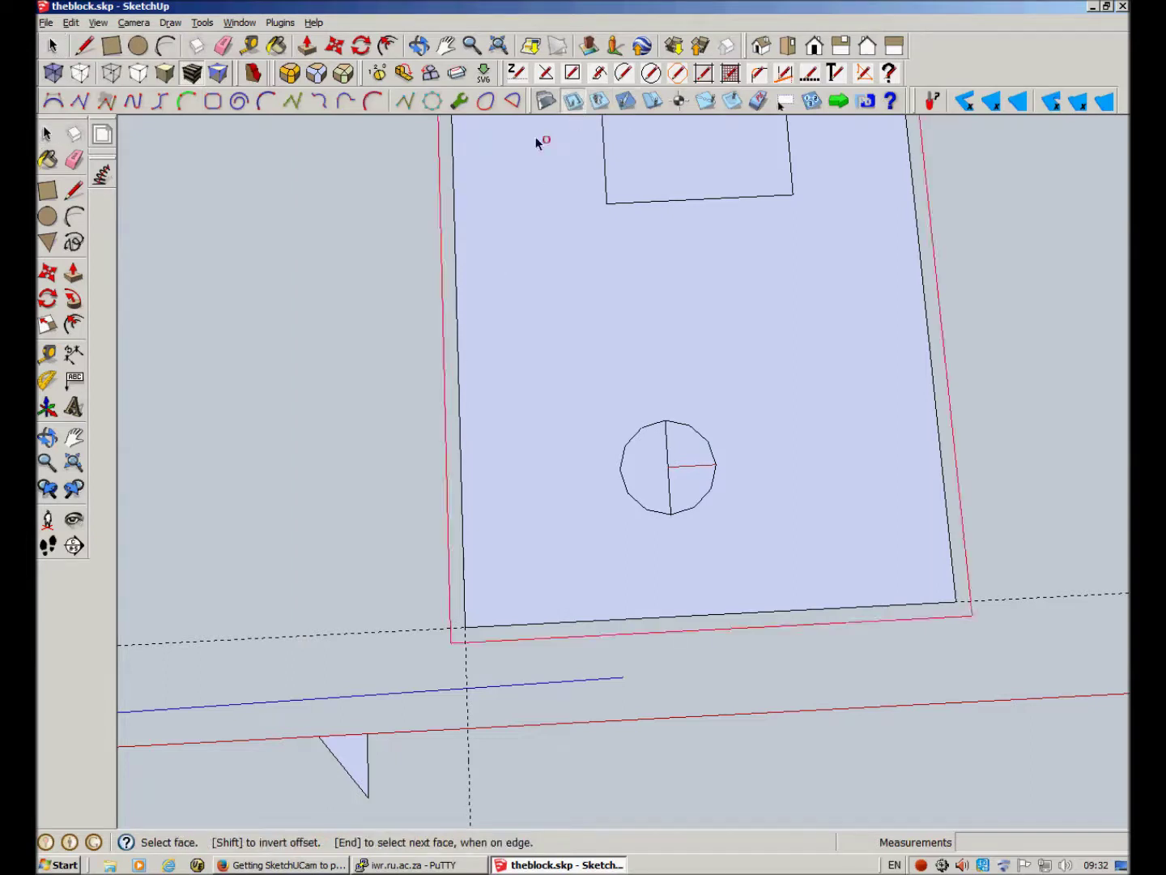
{"action": "scroll", "coordinate": [438, 389], "scroll_direction": "down", "scroll_amount": 1}
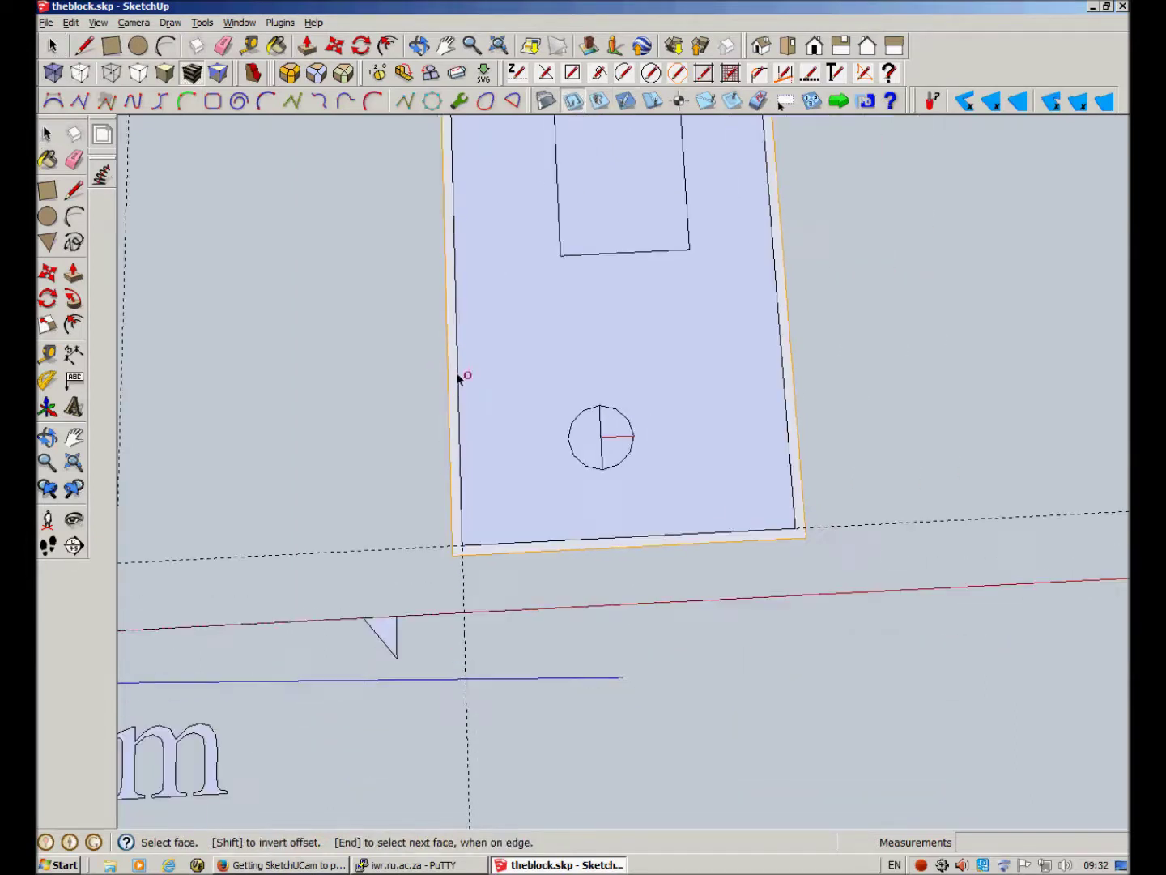
{"action": "scroll", "coordinate": [456, 371], "scroll_direction": "down", "scroll_amount": 1}
{"action": "left_click", "coordinate": [791, 44]}
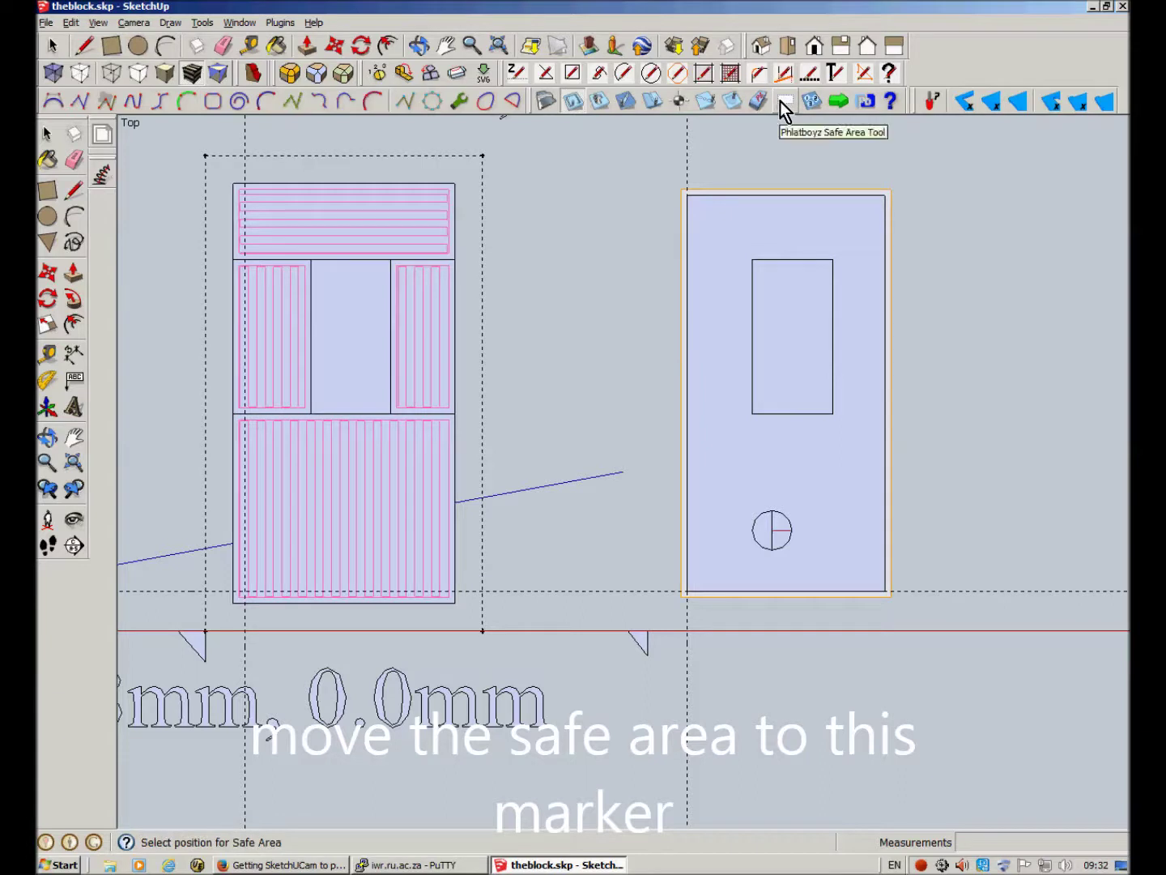
{"action": "left_click", "coordinate": [781, 102]}
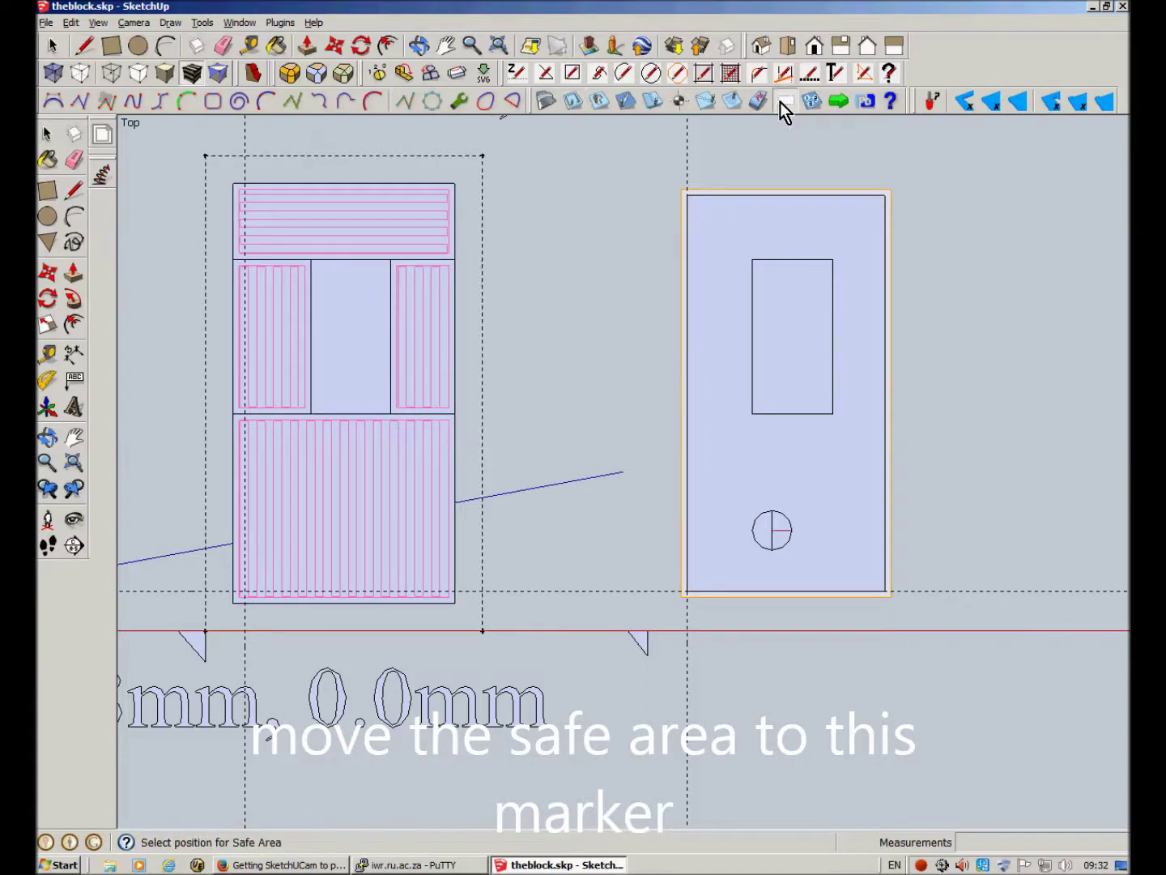
Place the safe area on the right-hand marker and generate the block's G-code
{"action": "left_click", "coordinate": [647, 632]}
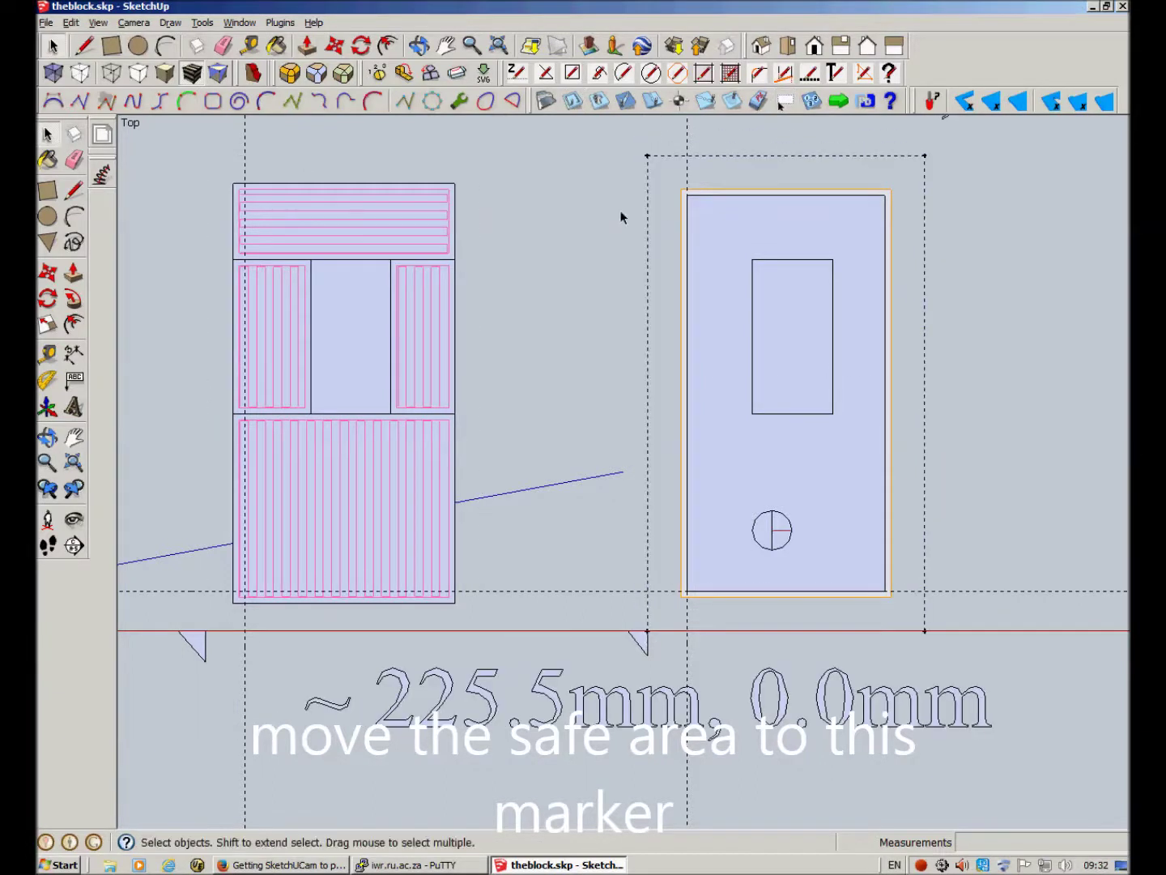
{"action": "left_click", "coordinate": [838, 101]}
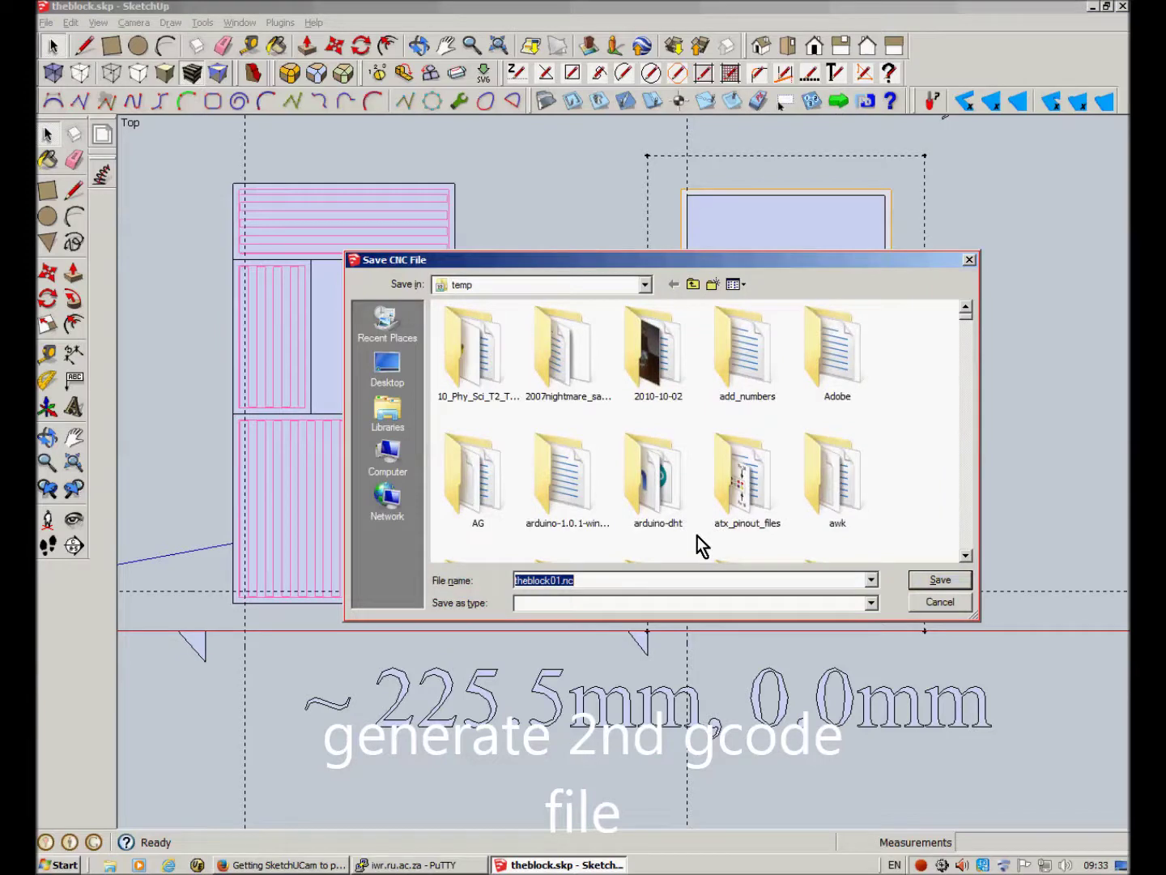
Change the suggested file name's number to 2, save as theblock02.nc, and dismiss the confirmation
{"action": "left_click", "coordinate": [746, 584]}
{"action": "key", "text": "Left"}
{"action": "key", "text": "Left"}
{"action": "key", "text": "Left"}
{"action": "key", "text": "BackSpace"}
{"action": "type", "text": "2"}
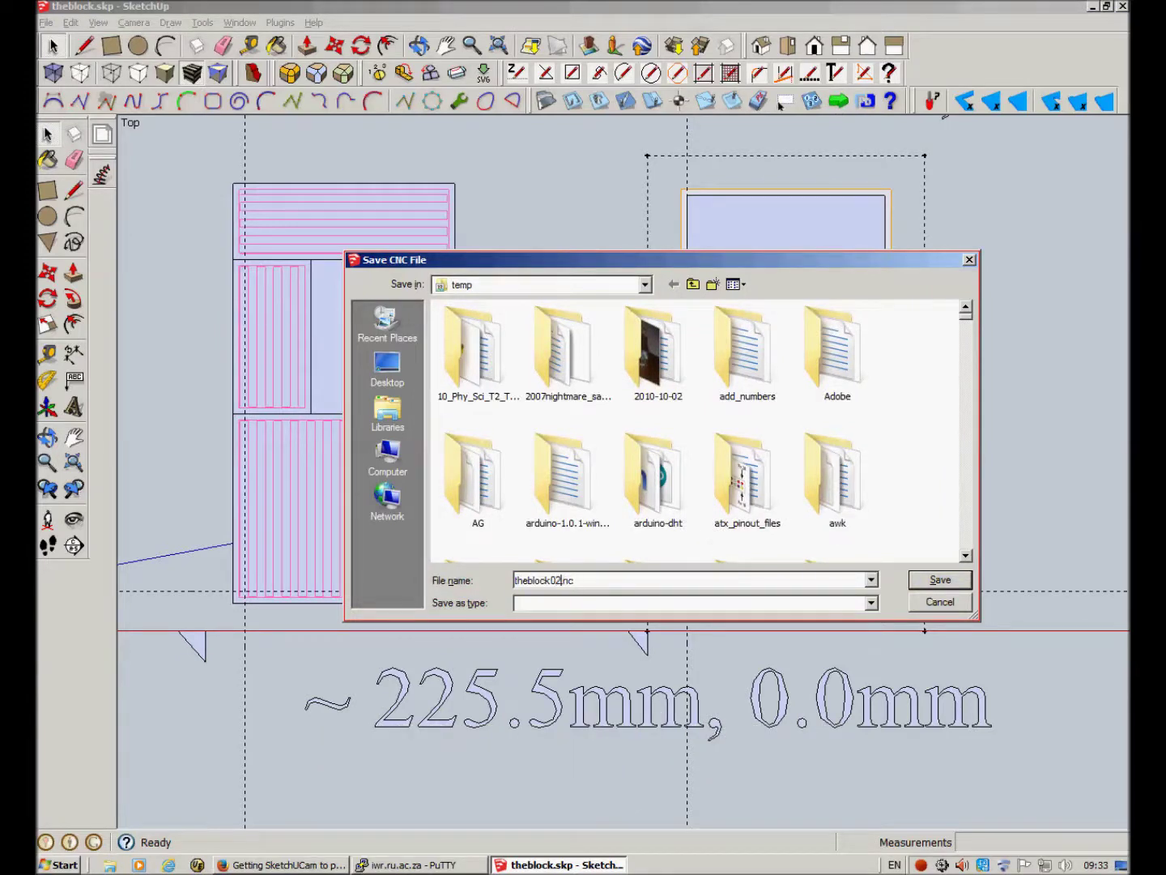
{"action": "left_click", "coordinate": [937, 583]}
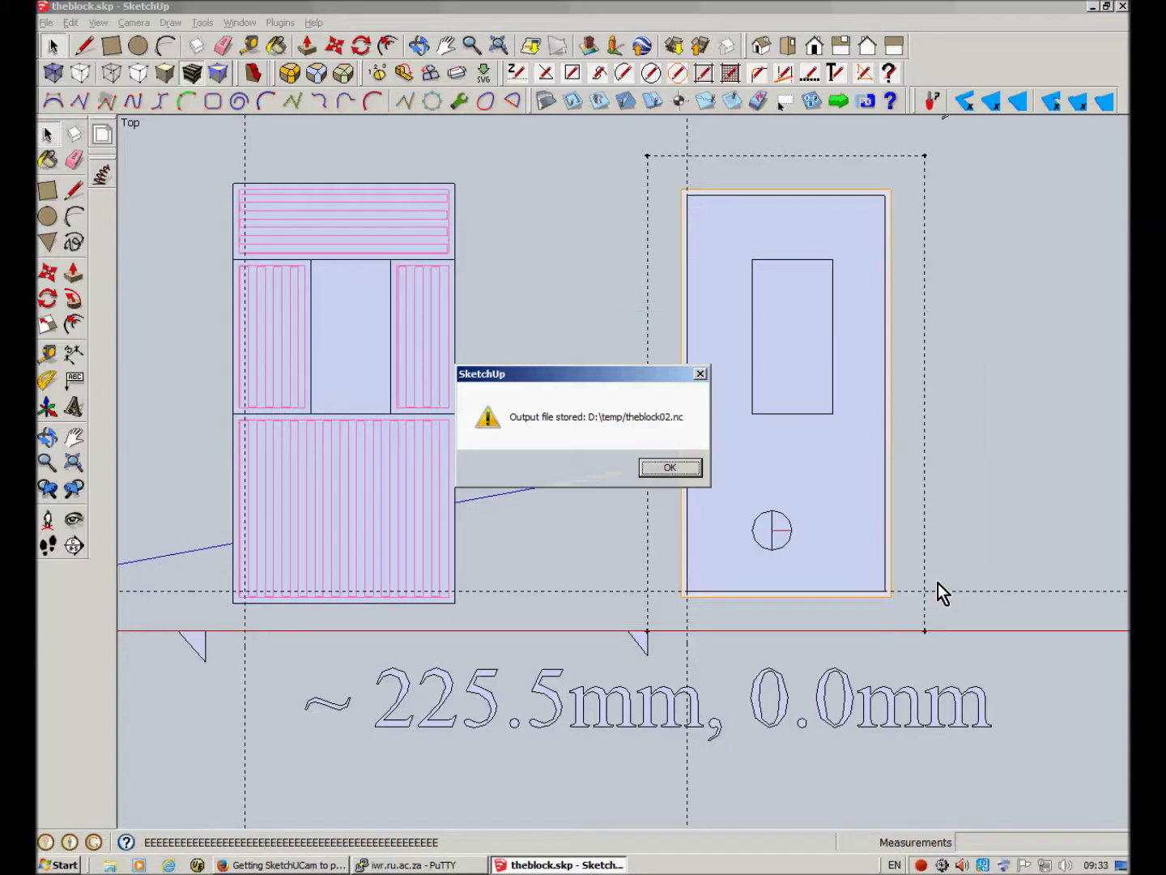
{"action": "left_click", "coordinate": [661, 469]}
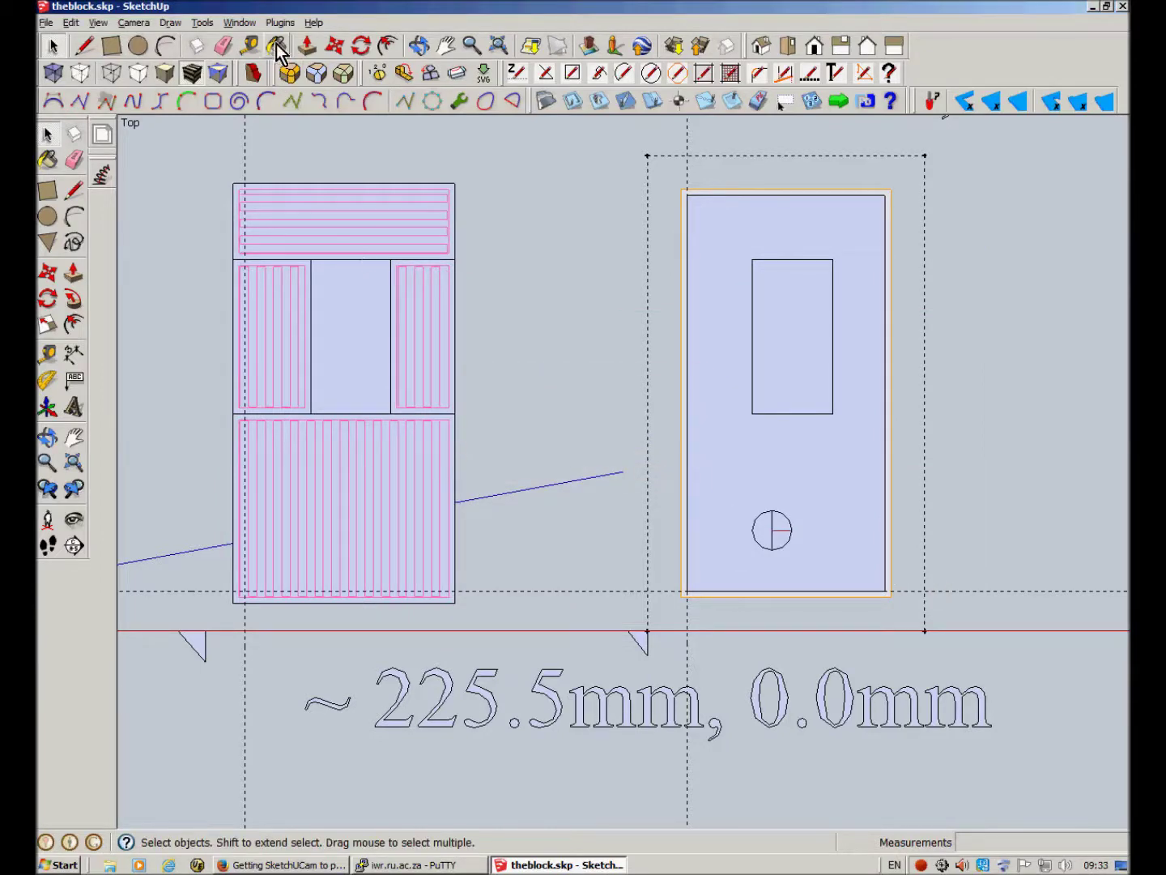
{"action": "left_click", "coordinate": [279, 24]}
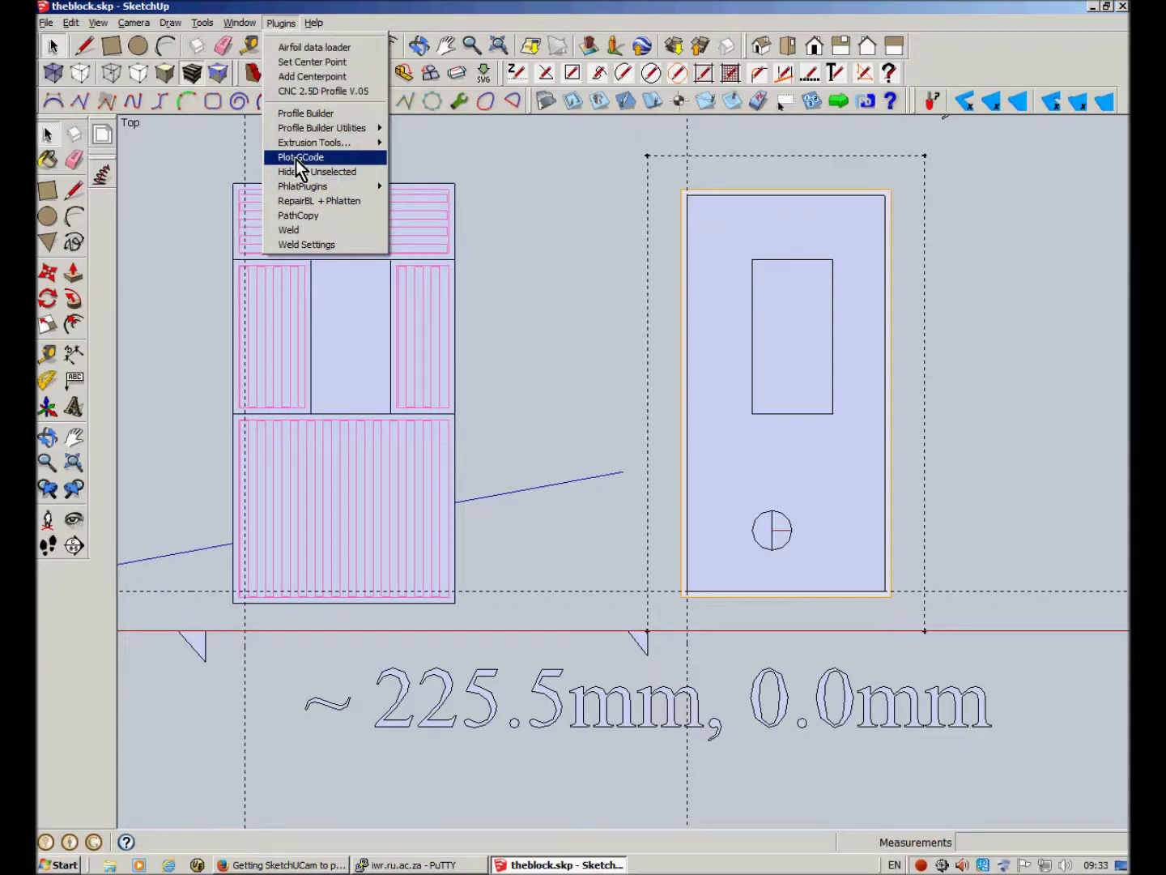
{"action": "left_click", "coordinate": [300, 157]}
{"action": "mouse_move", "coordinate": [407, 496]}
{"action": "left_mouse_down"}
{"action": "mouse_move", "coordinate": [382, 465]}
{"action": "mouse_move", "coordinate": [371, 485]}
{"action": "mouse_move", "coordinate": [394, 475]}
{"action": "left_mouse_up"}
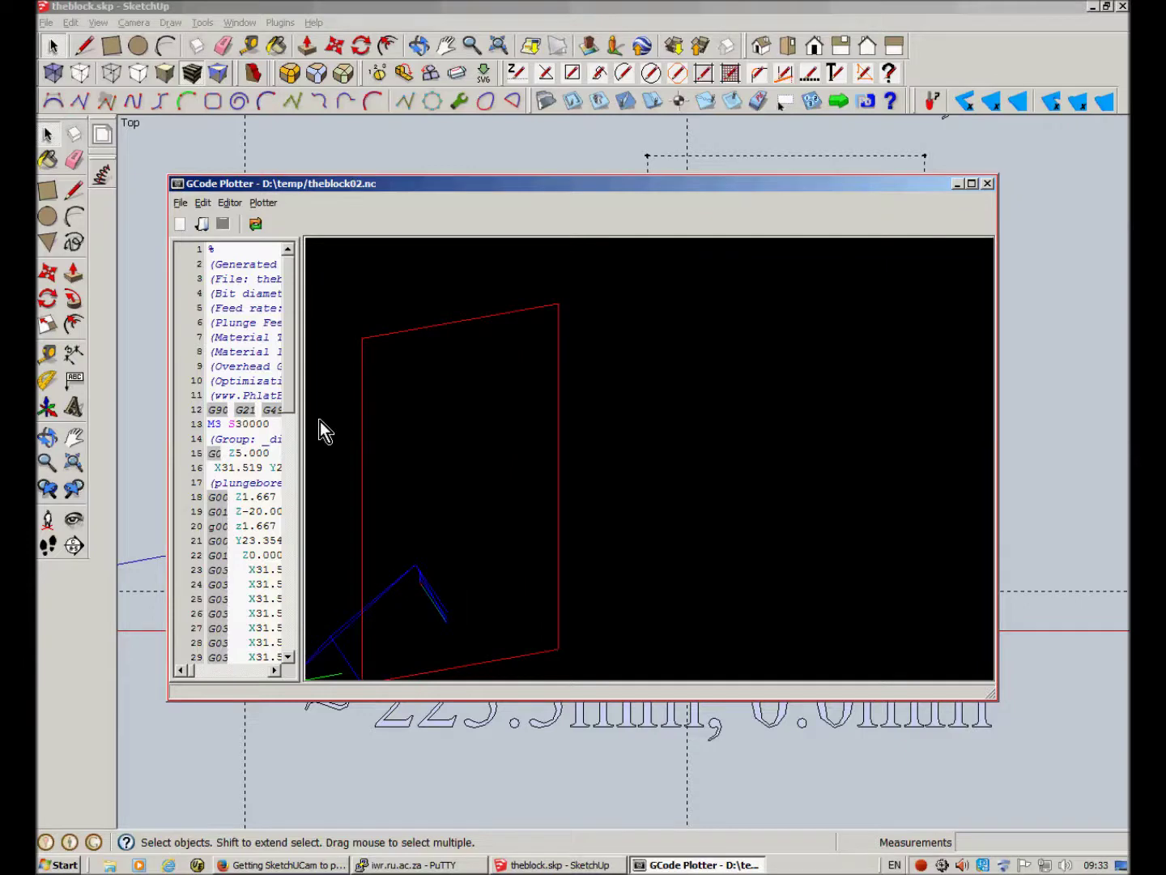
{"action": "left_click_drag", "start_coordinate": [300, 416], "coordinate": [512, 438]}
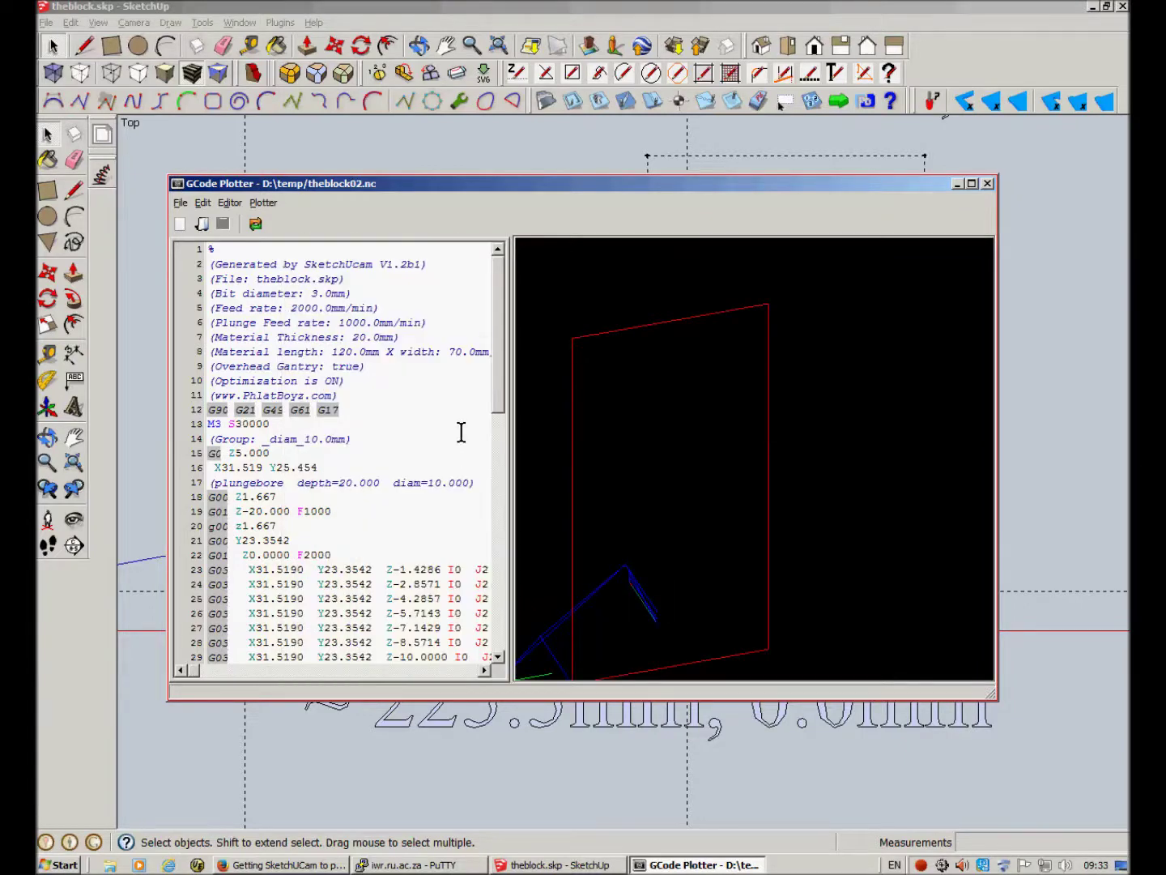
{"action": "left_click", "coordinate": [985, 186]}
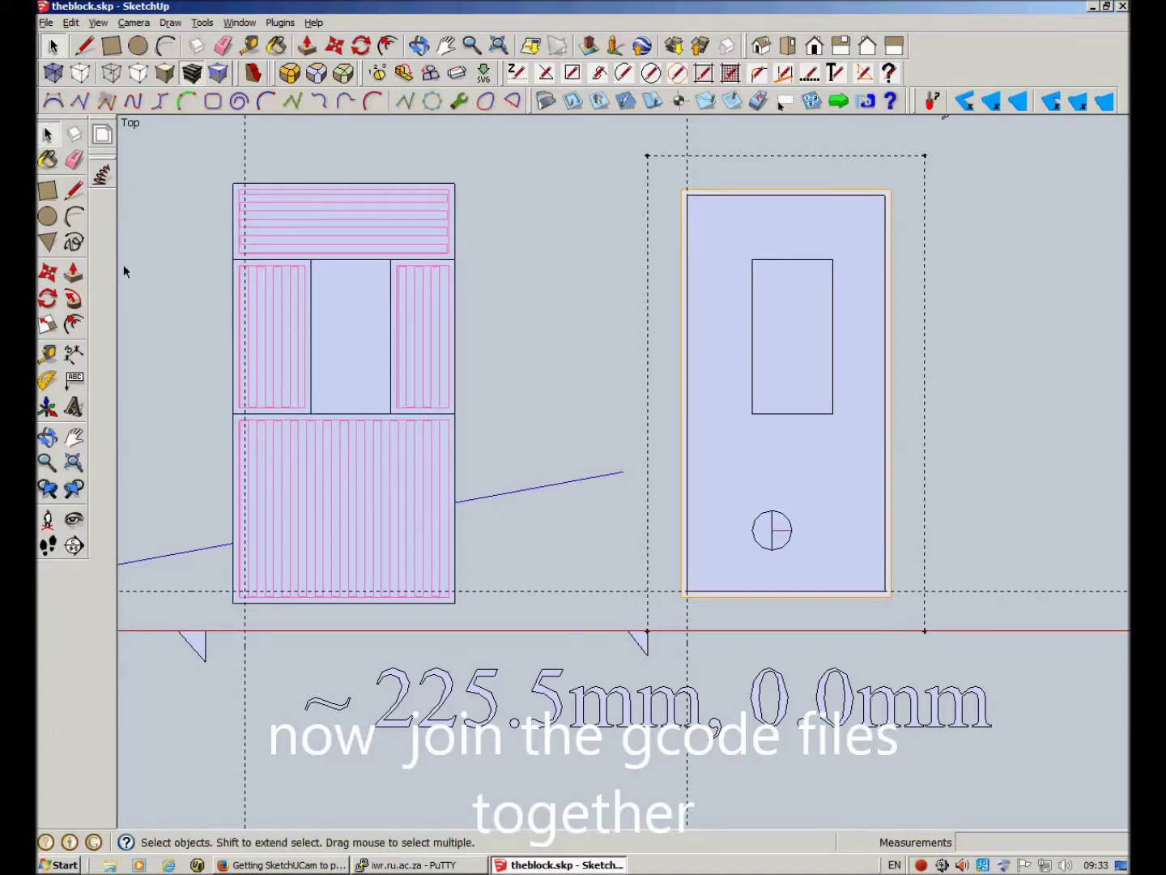
In the GCode Joiner, select theblock01.nc and then theblock02.nc from D:\temp
{"action": "left_click", "coordinate": [202, 24]}
{"action": "mouse_move", "coordinate": [238, 437]}
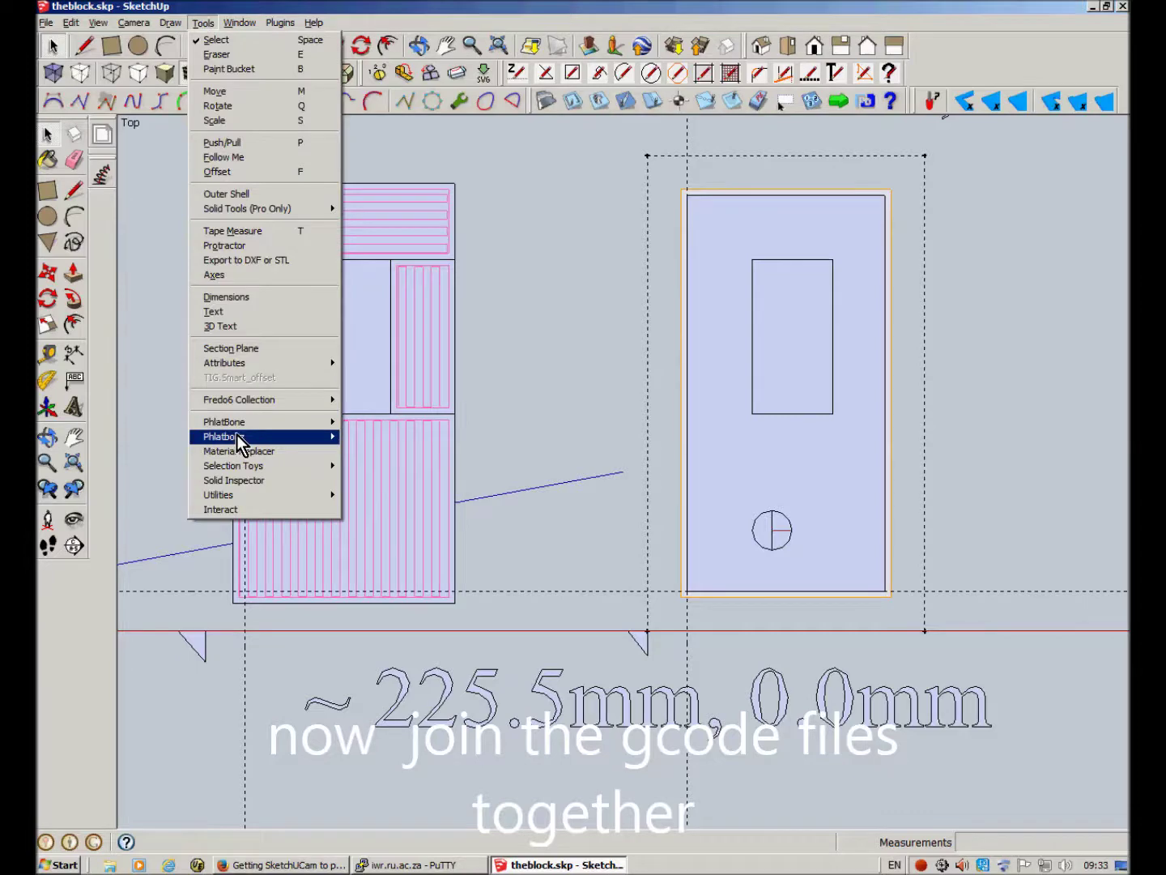
{"action": "left_click", "coordinate": [378, 493]}
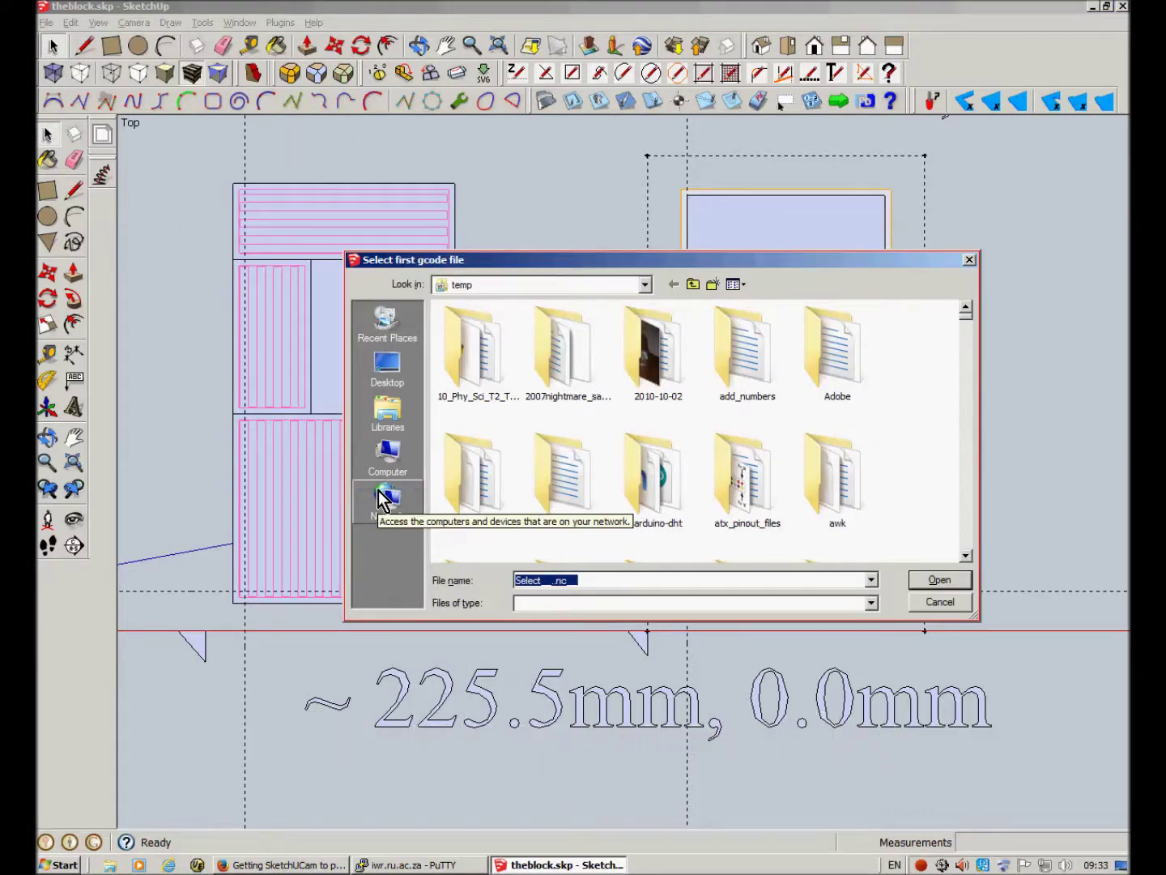
{"action": "type", "text": "d:\\temp\\th"}
{"action": "key", "text": "Down"}
{"action": "key", "text": "Down"}
{"action": "key", "text": "Down"}
{"action": "key", "text": "Down"}
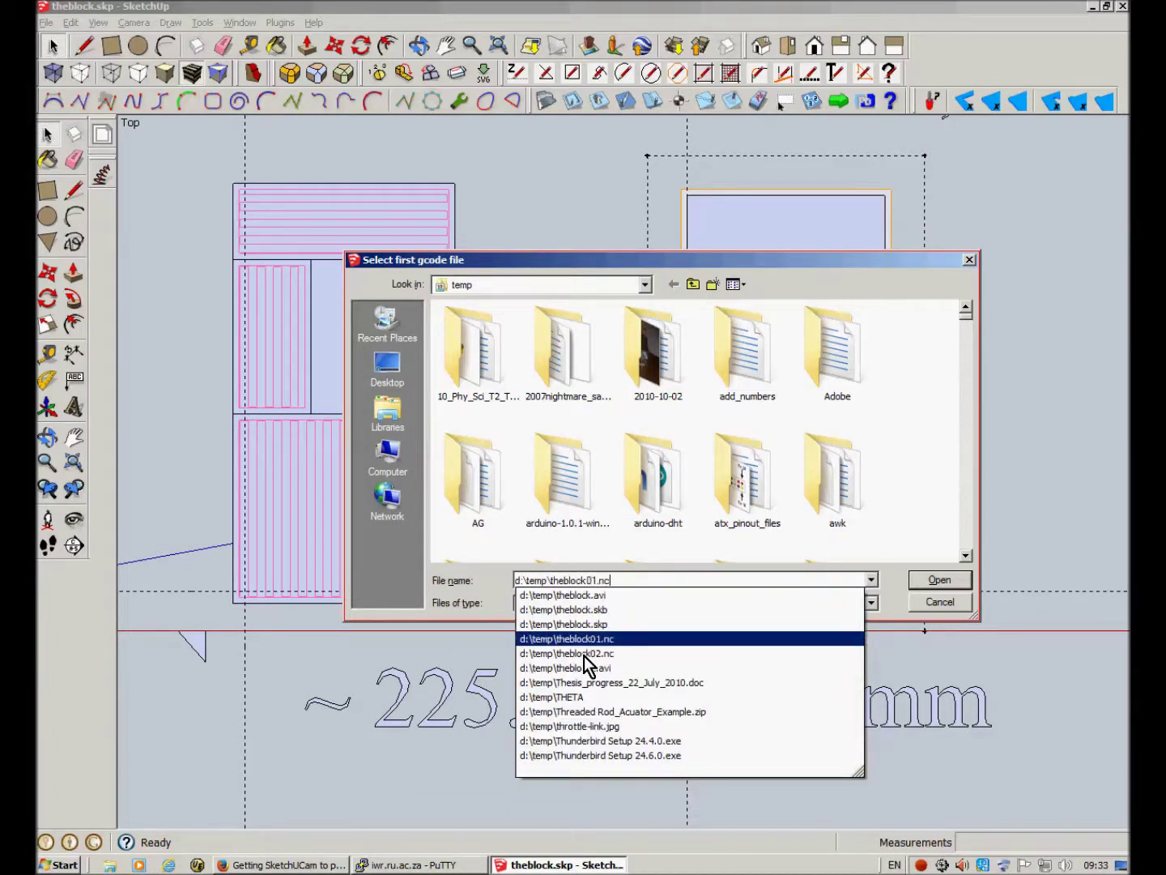
{"action": "key", "text": "Return"}
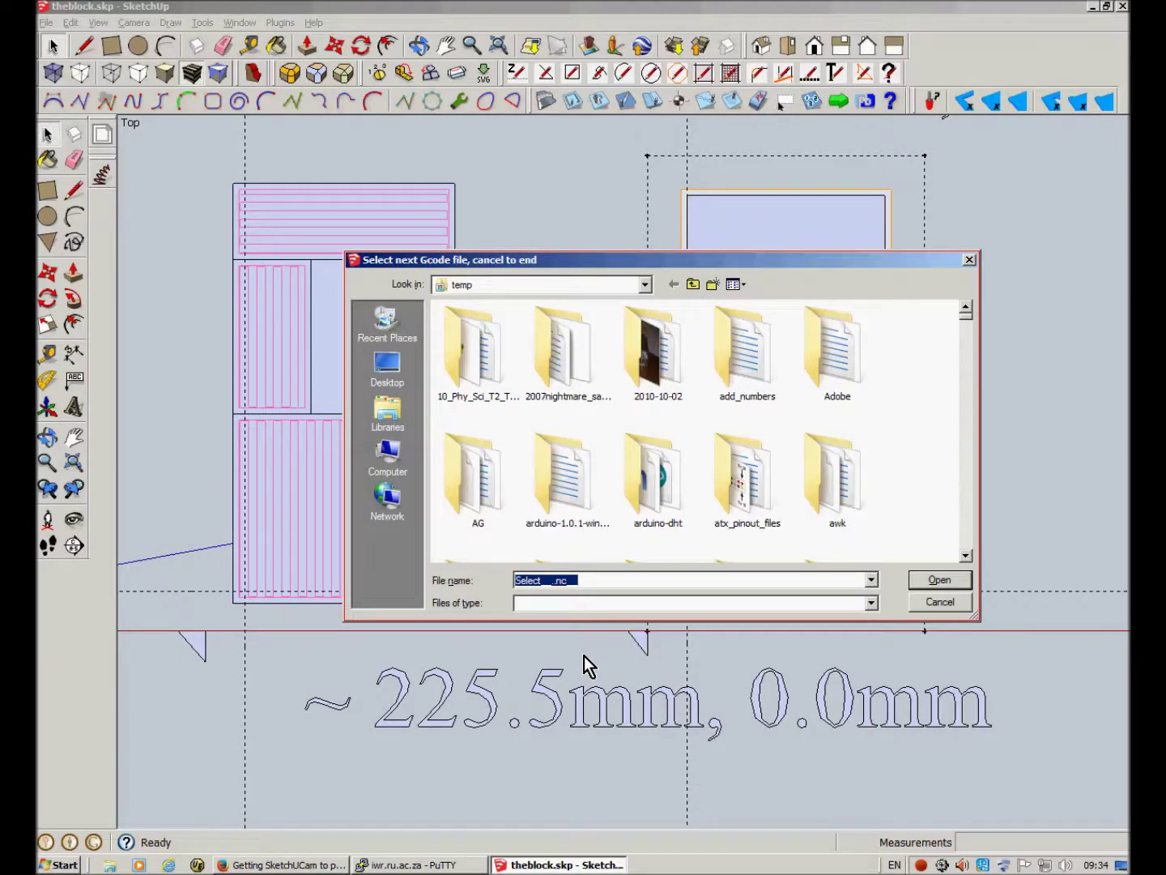
{"action": "type", "text": "the"}
{"action": "key", "text": "Down"}
{"action": "key", "text": "Down"}
{"action": "key", "text": "Down"}
{"action": "key", "text": "Down"}
{"action": "key", "text": "Down"}
{"action": "key", "text": "Return"}
{"action": "left_click", "coordinate": [923, 605]}
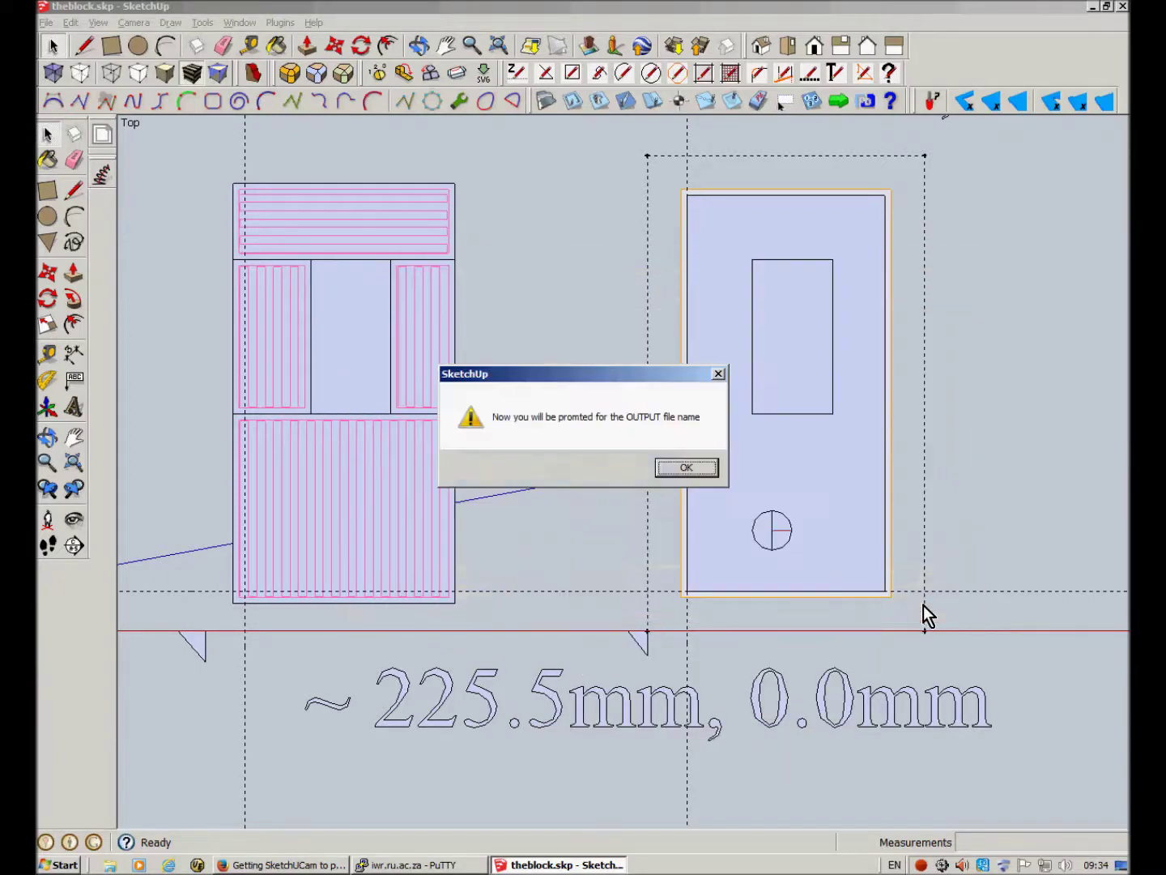
Name the joined output file theblock.nc and save it
{"action": "left_click", "coordinate": [705, 469]}
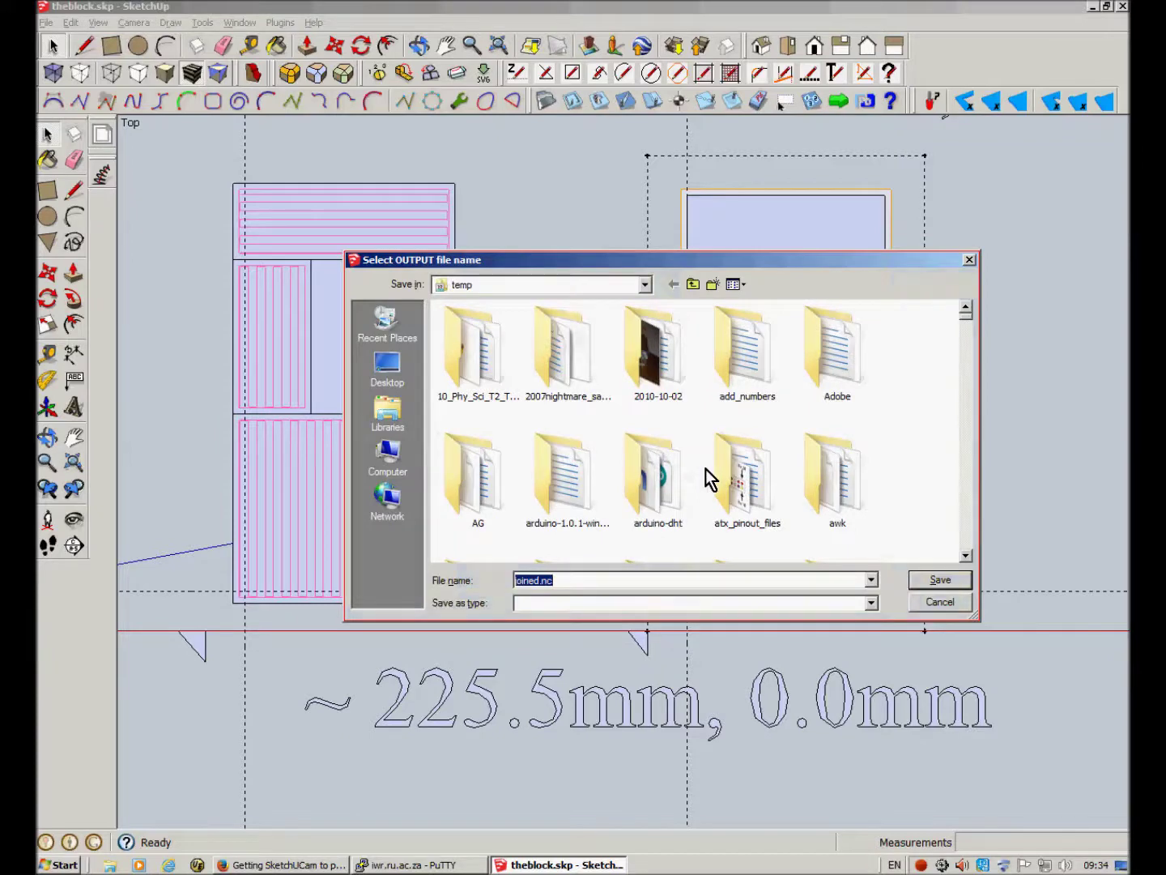
{"action": "key", "text": "Right"}
{"action": "key", "text": "BackSpace"}
{"action": "key", "text": "BackSpace"}
{"action": "key", "text": "BackSpace"}
{"action": "key", "text": "BackSpace"}
{"action": "key", "text": "BackSpace"}
{"action": "key", "text": "BackSpace"}
{"action": "type", "text": "thblock"}
{"action": "left_click", "coordinate": [527, 580]}
{"action": "type", "text": "e"}
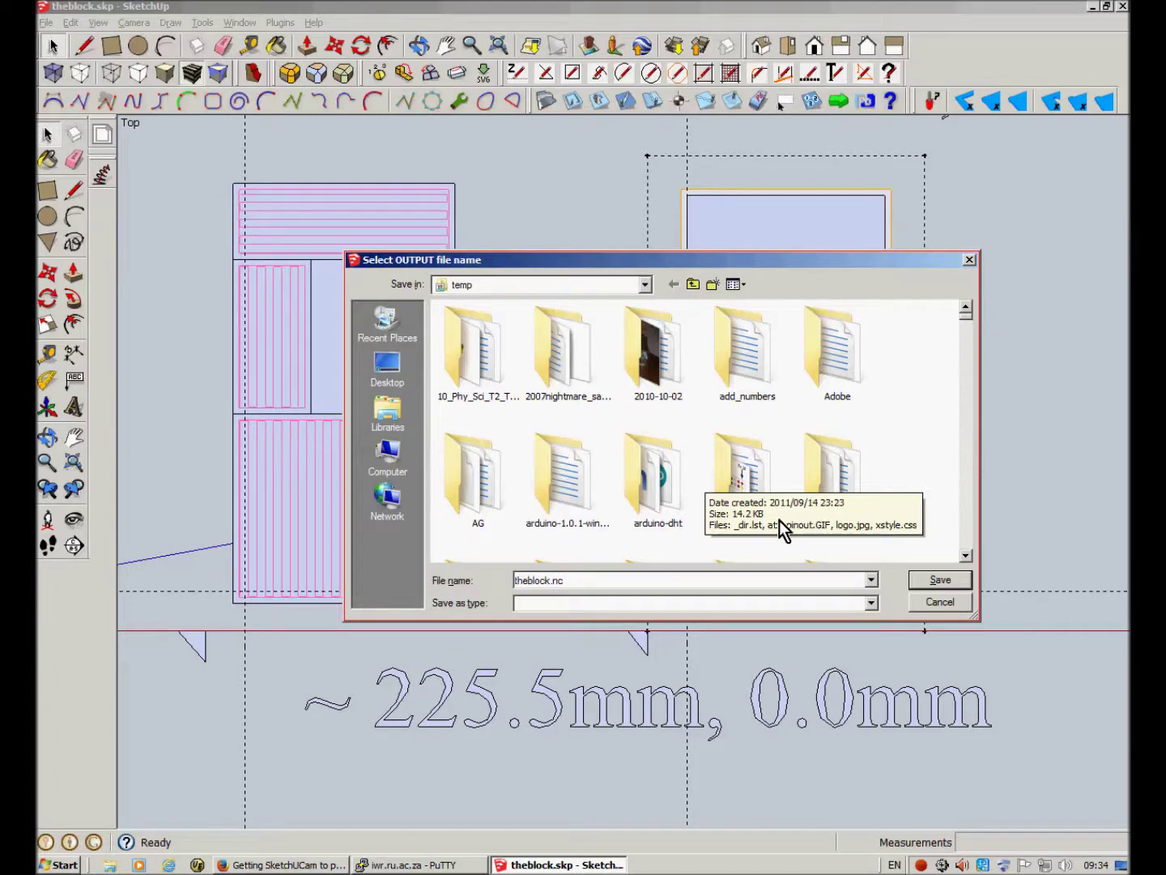
{"action": "left_click", "coordinate": [932, 583]}
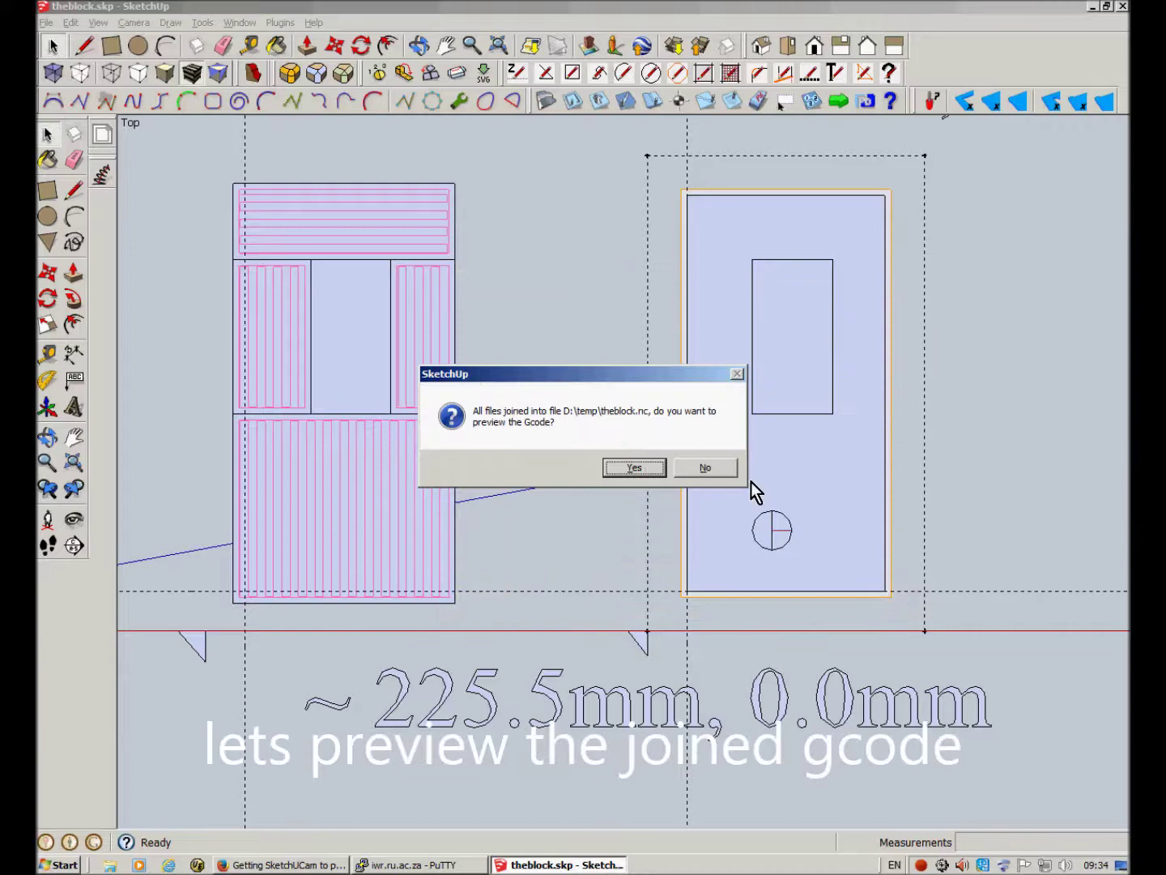
Preview theblock.nc in GCode Plotter, checking both files' headers in the listing, then close it
{"action": "left_click", "coordinate": [629, 468]}
{"action": "mouse_move", "coordinate": [468, 561]}
{"action": "left_mouse_down"}
{"action": "mouse_move", "coordinate": [441, 514]}
{"action": "mouse_move", "coordinate": [420, 538]}
{"action": "mouse_move", "coordinate": [453, 531]}
{"action": "mouse_move", "coordinate": [456, 544]}
{"action": "left_mouse_up"}
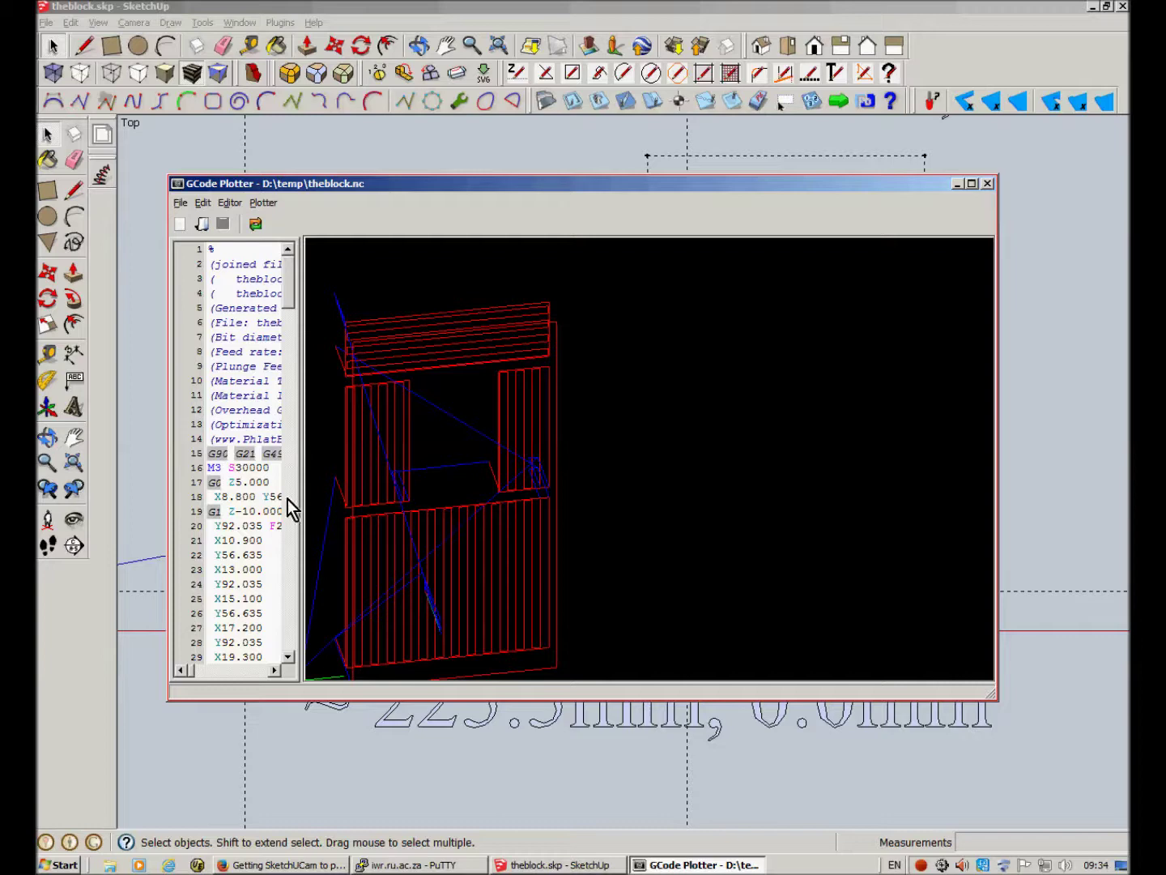
{"action": "left_click_drag", "start_coordinate": [301, 440], "coordinate": [716, 445]}
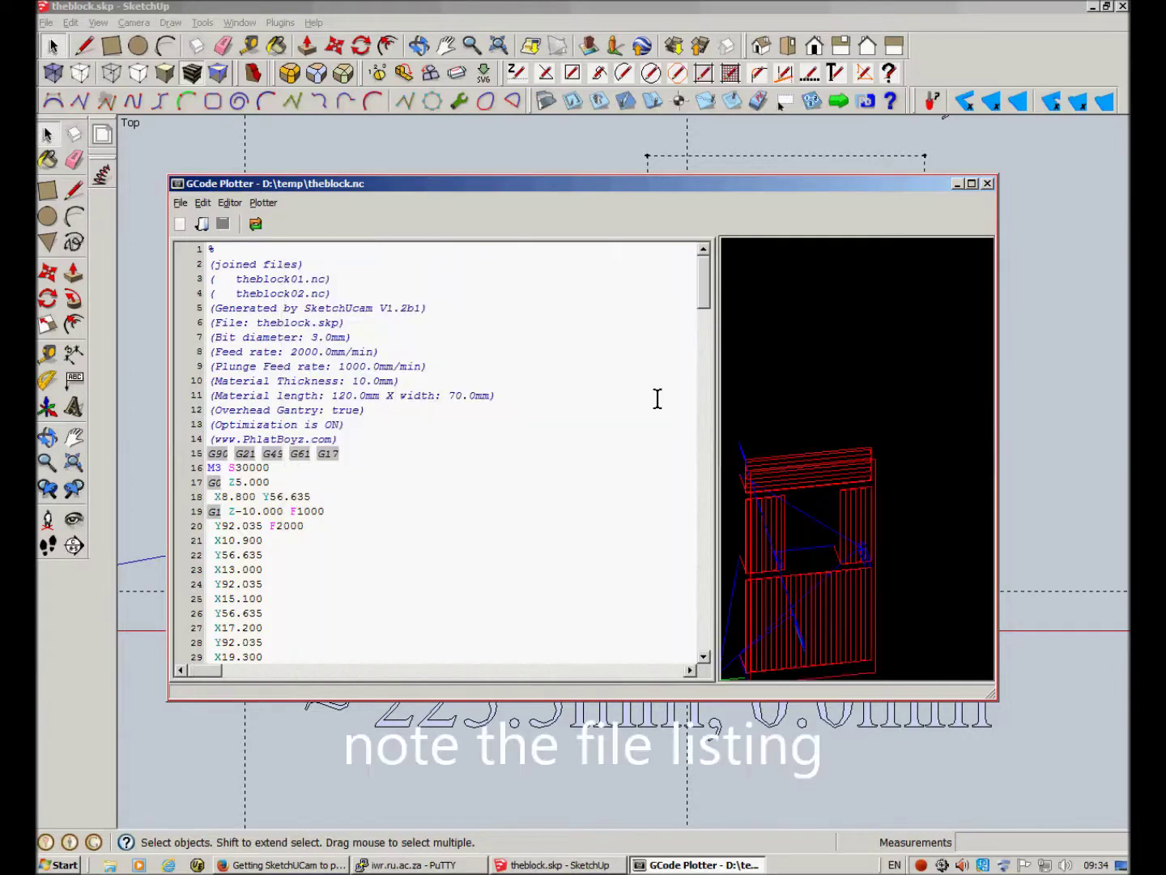
{"action": "left_click_drag", "start_coordinate": [209, 264], "coordinate": [364, 294]}
{"action": "mouse_move", "coordinate": [699, 295]}
{"action": "left_mouse_down"}
{"action": "mouse_move", "coordinate": [674, 454]}
{"action": "mouse_move", "coordinate": [678, 547]}
{"action": "left_mouse_up"}
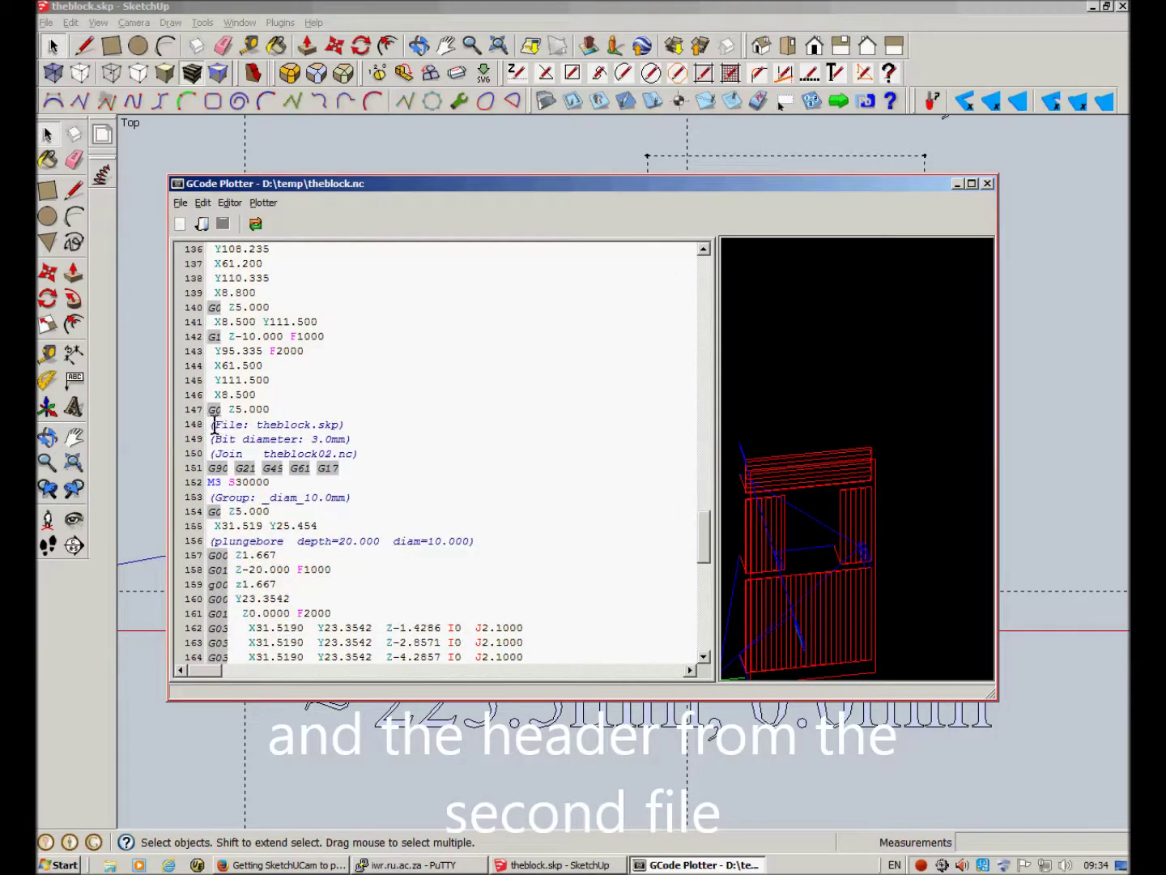
{"action": "mouse_move", "coordinate": [208, 423]}
{"action": "left_mouse_down"}
{"action": "mouse_move", "coordinate": [353, 448]}
{"action": "mouse_move", "coordinate": [373, 459]}
{"action": "mouse_move", "coordinate": [390, 504]}
{"action": "left_mouse_up"}
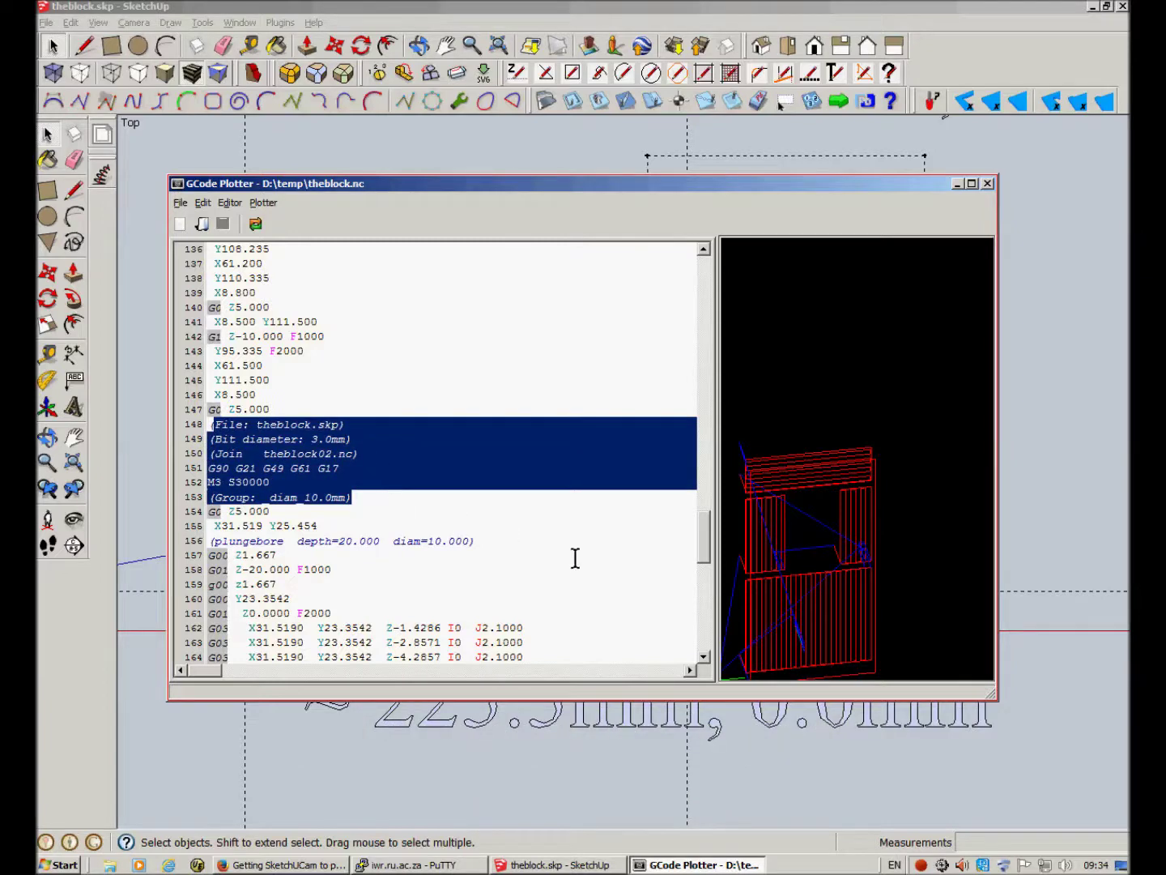
{"action": "left_click_drag", "start_coordinate": [702, 543], "coordinate": [708, 648]}
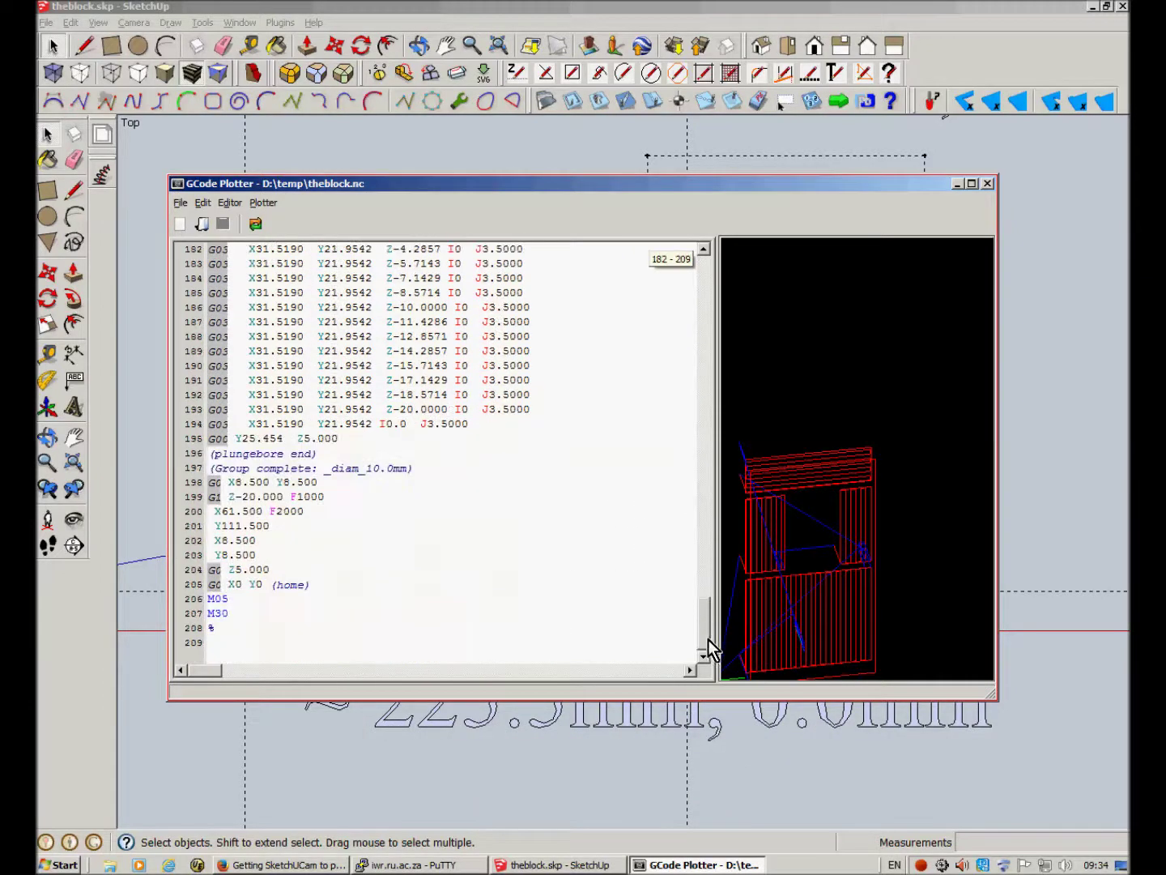
{"action": "left_click", "coordinate": [987, 184]}
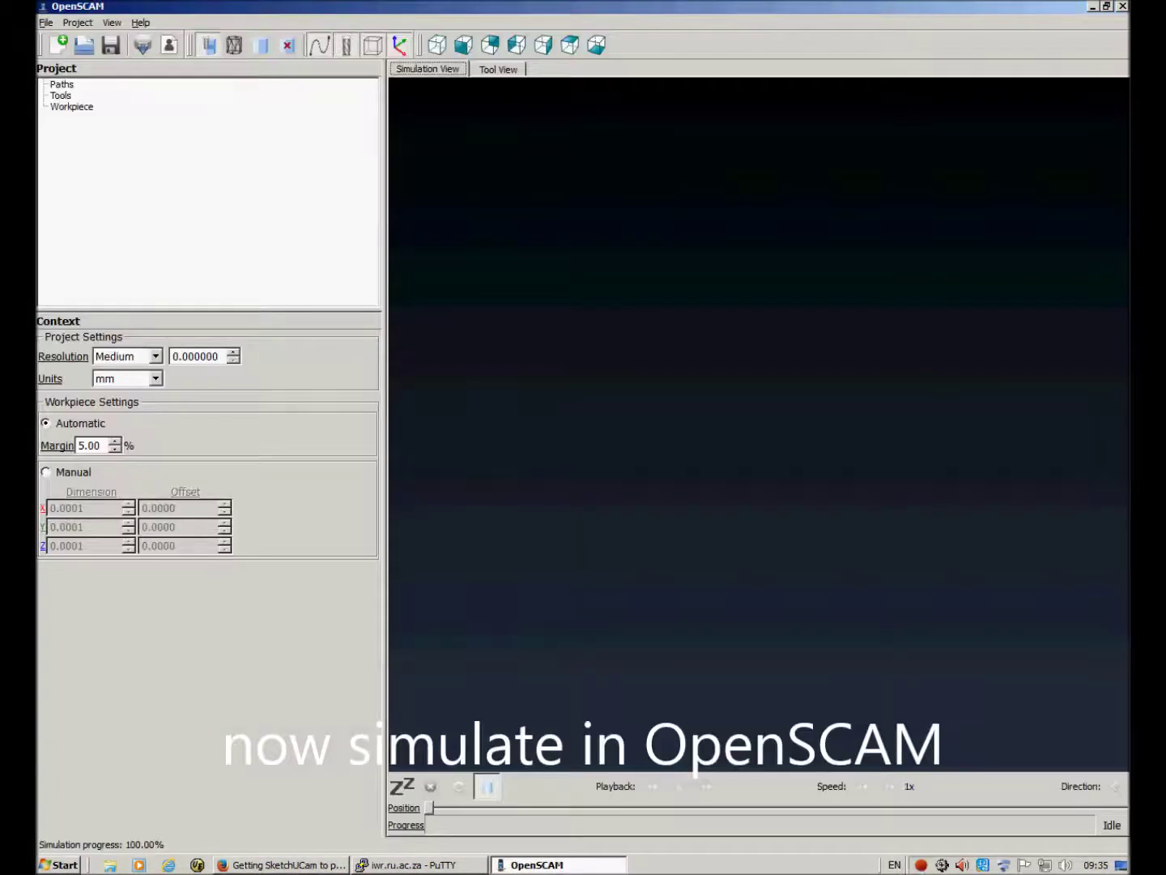
Open D:\temp\theblock.nc in OpenSCAM to simulate it
{"action": "left_click", "coordinate": [82, 46]}
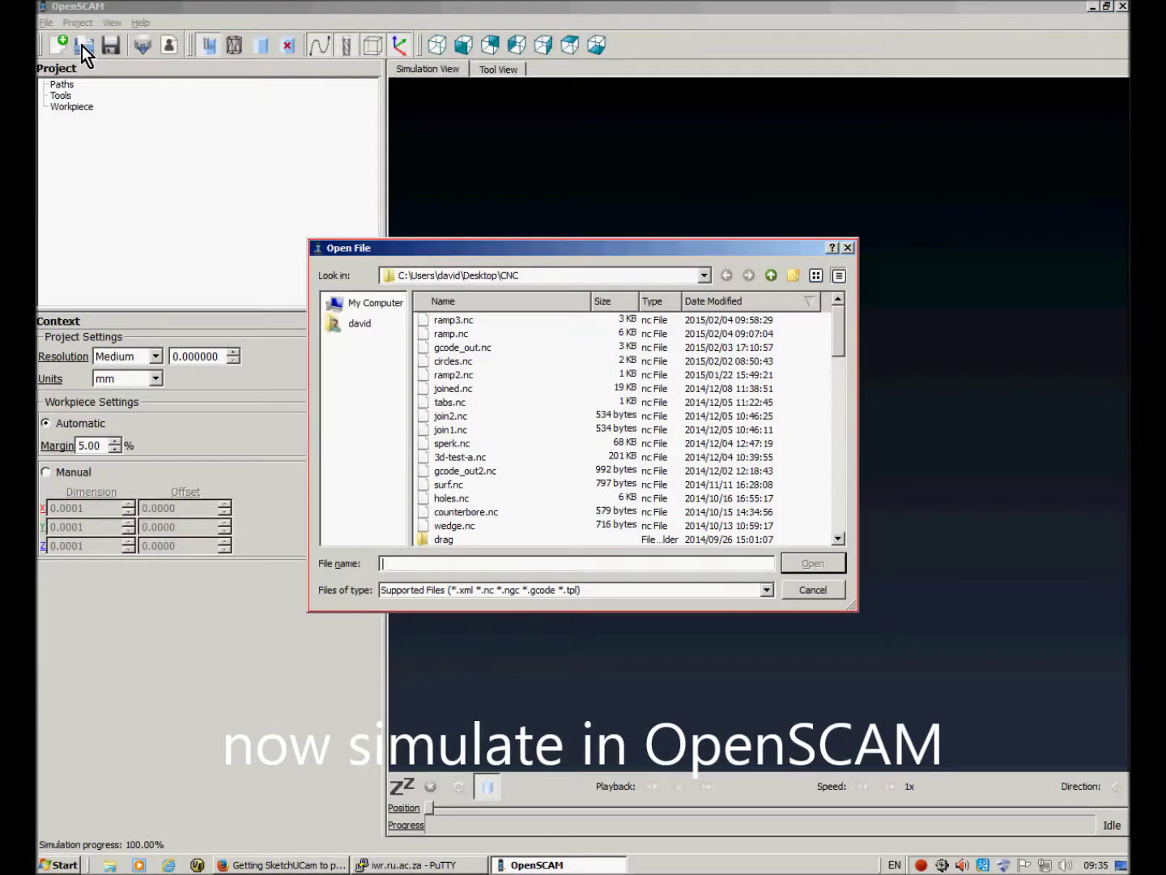
{"action": "type", "text": "d:\\temp"}
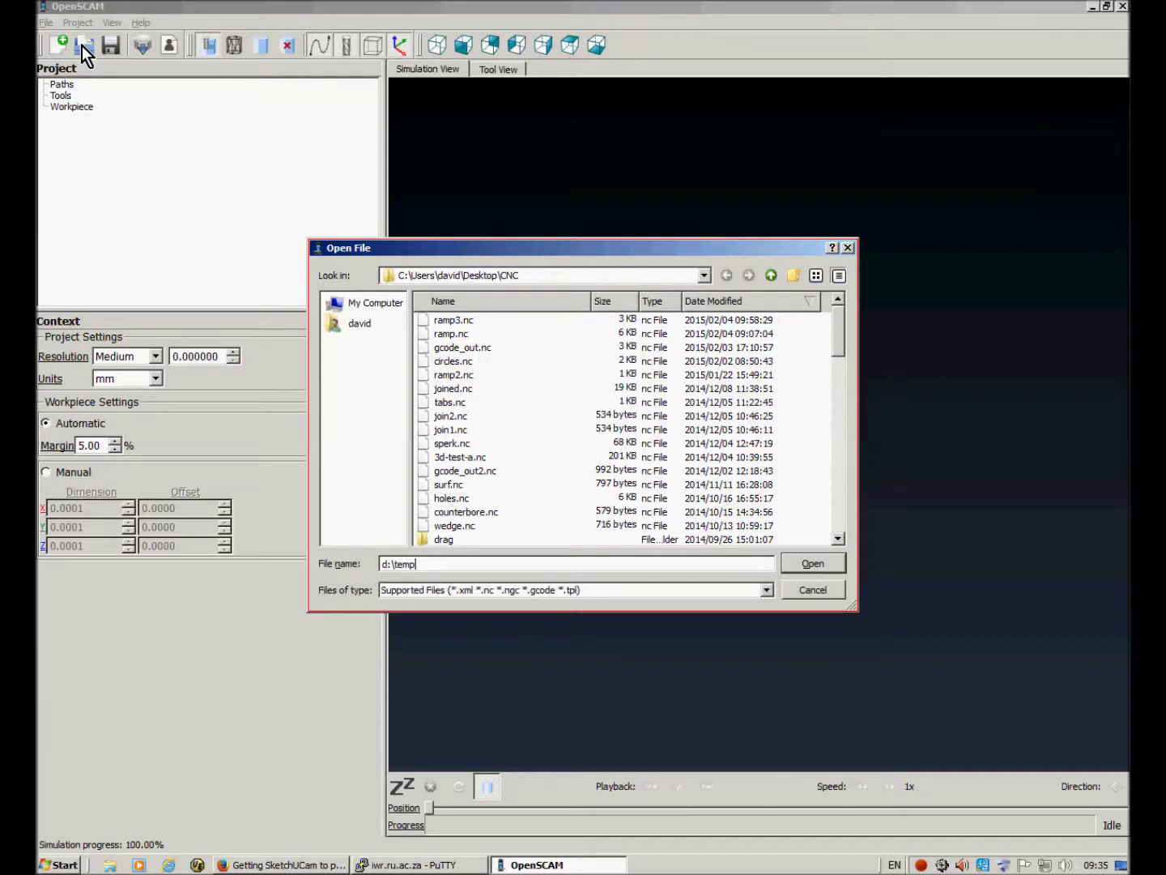
{"action": "type", "text": "\th"}
{"action": "type", "text": "e"}
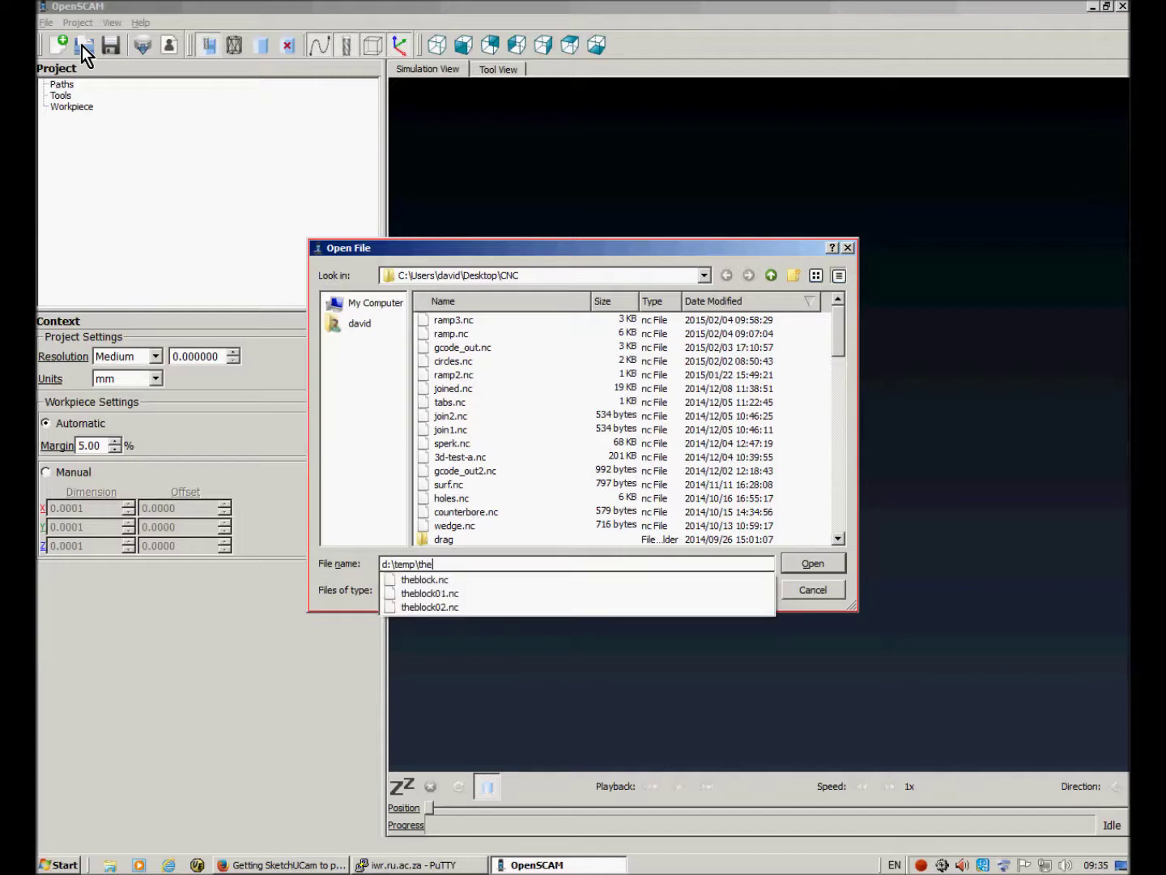
{"action": "key", "text": "Down"}
{"action": "key", "text": "Return"}
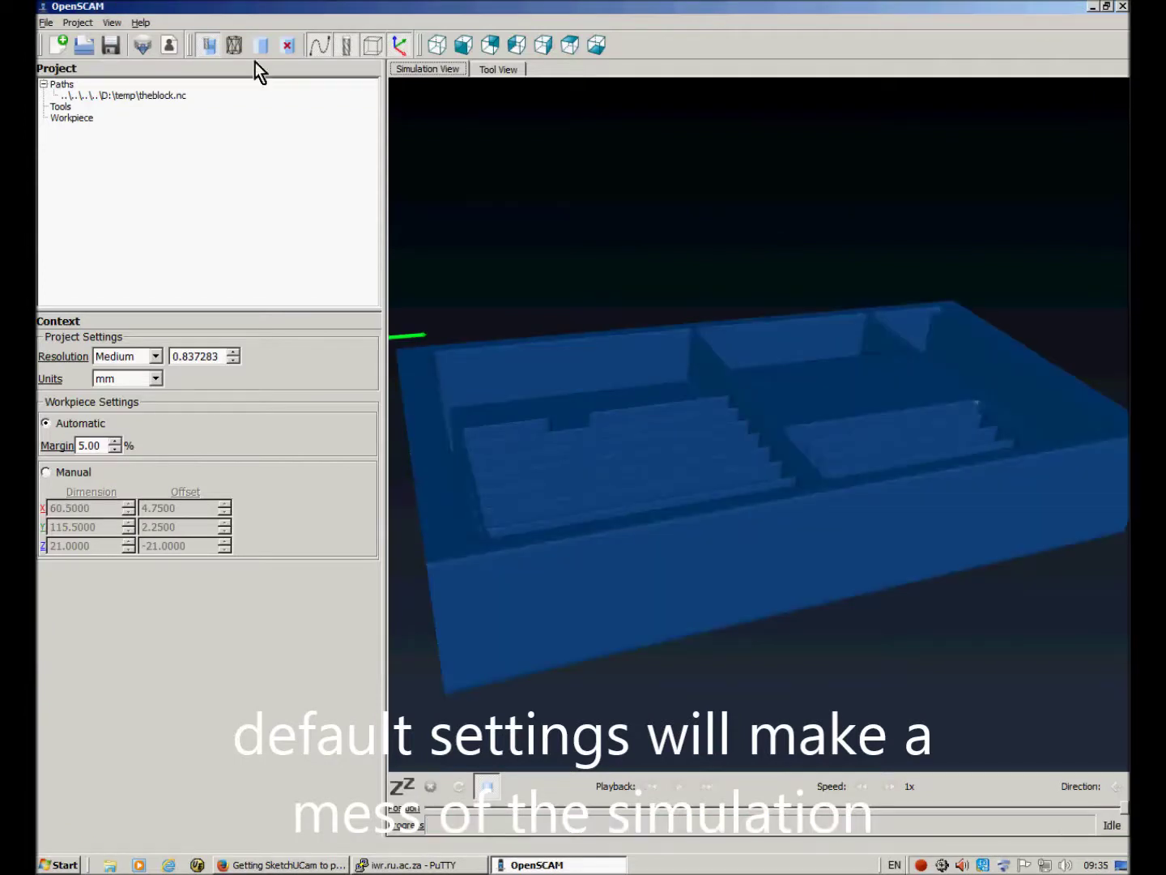
Set the cutting tool diameter to 3 and length to 25 mm
{"action": "left_click", "coordinate": [494, 71]}
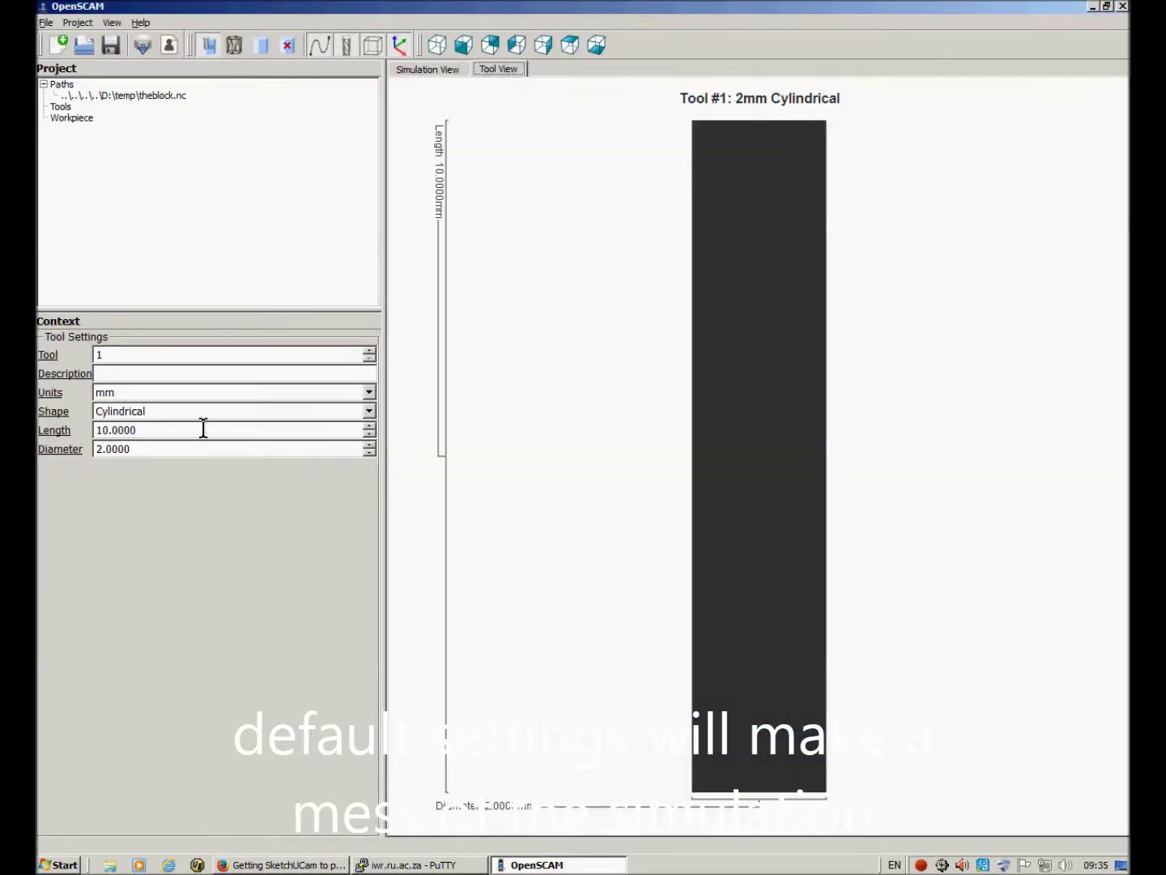
{"action": "left_click_drag", "start_coordinate": [141, 449], "coordinate": [36, 463]}
{"action": "type", "text": "3"}
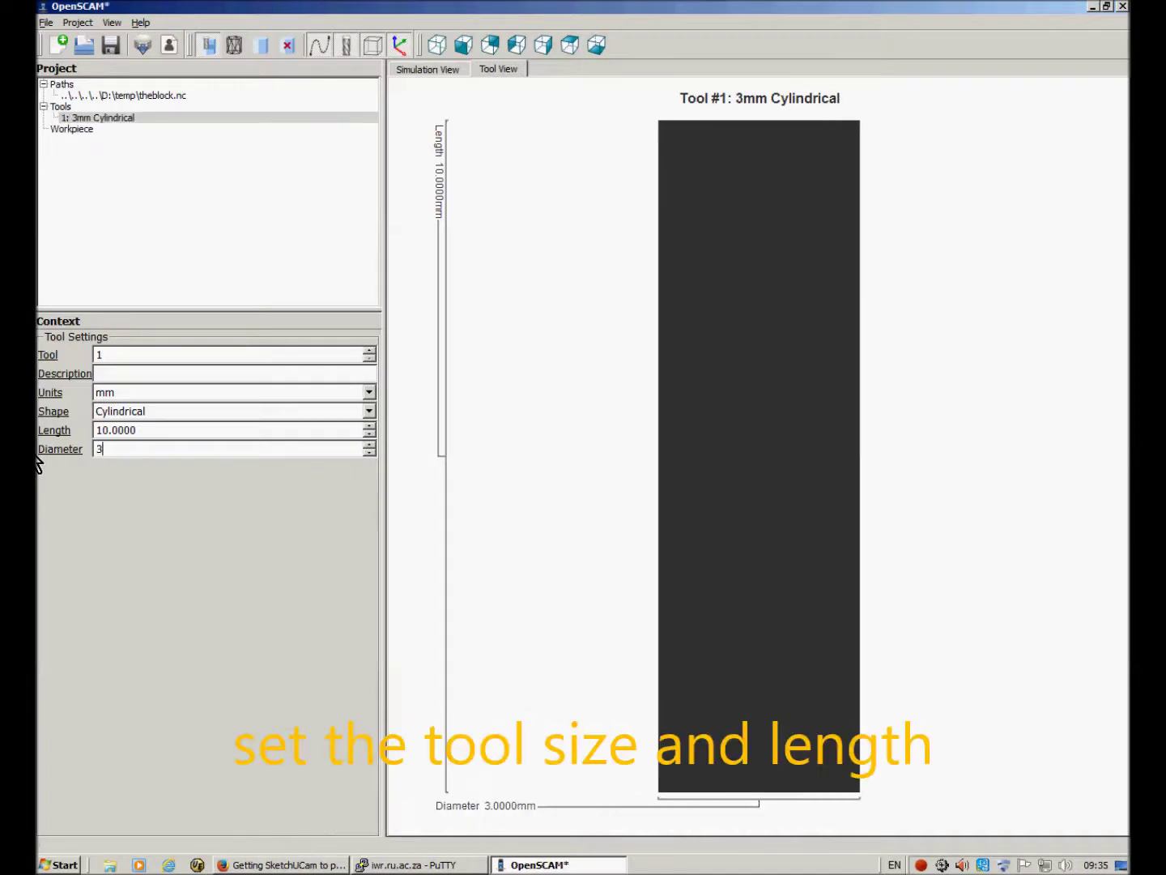
{"action": "left_click_drag", "start_coordinate": [158, 430], "coordinate": [95, 430]}
{"action": "type", "text": "25"}
{"action": "key", "text": "Tab"}
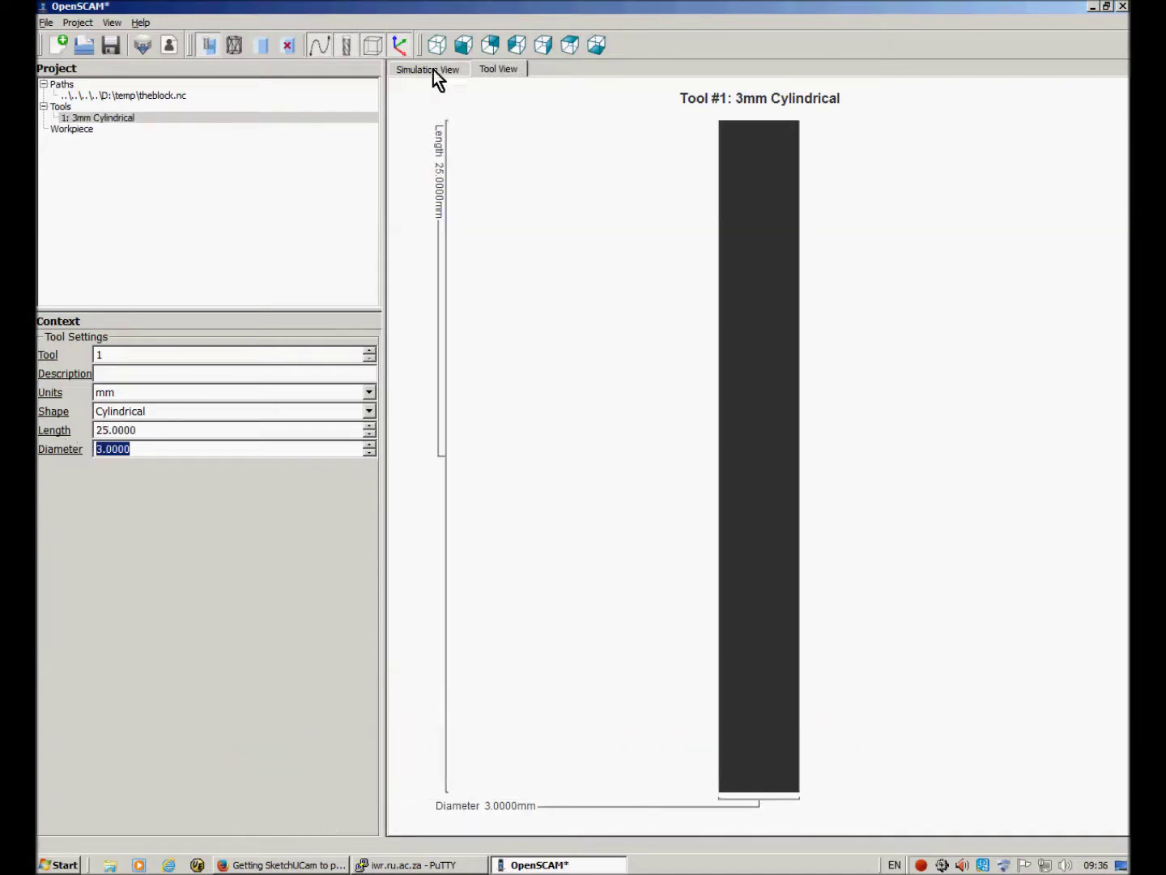
Switch the workpiece to manual with height 20 and Z offset -20
{"action": "left_click", "coordinate": [429, 71]}
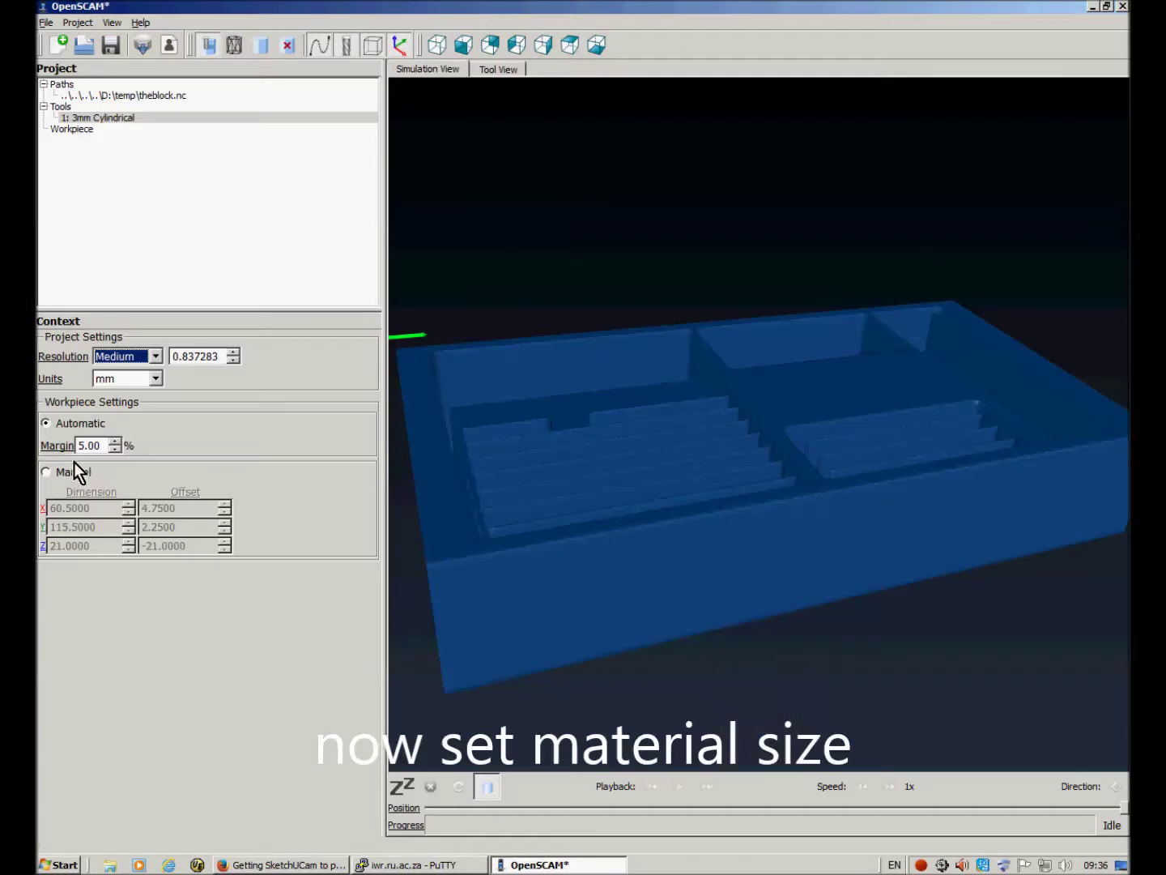
{"action": "left_click", "coordinate": [54, 470]}
{"action": "double_click", "coordinate": [93, 545]}
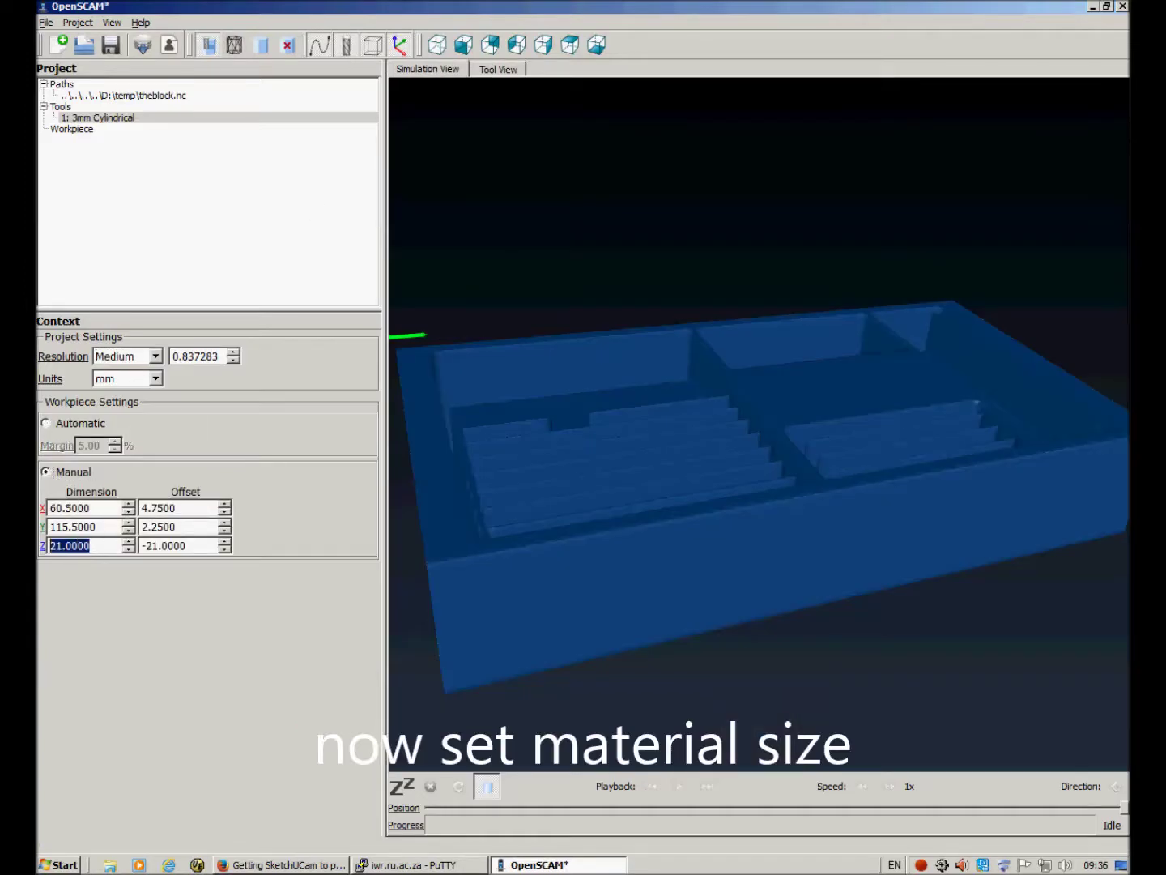
{"action": "type", "text": "20"}
{"action": "key", "text": "Tab"}
{"action": "type", "text": "-20"}
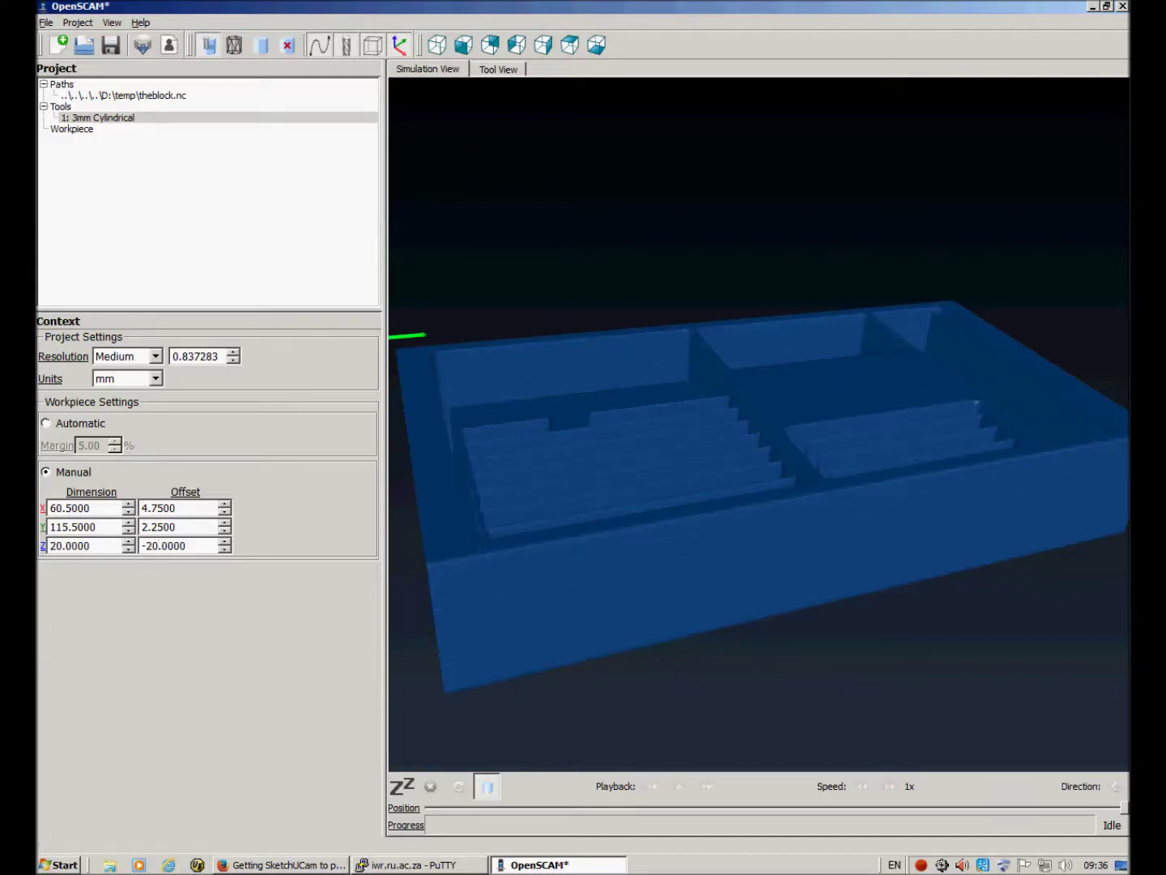
Set workpiece X 70 and Y 120 with zero offsets, then redraw
{"action": "double_click", "coordinate": [99, 508]}
{"action": "type", "text": "70"}
{"action": "key", "text": "Tab"}
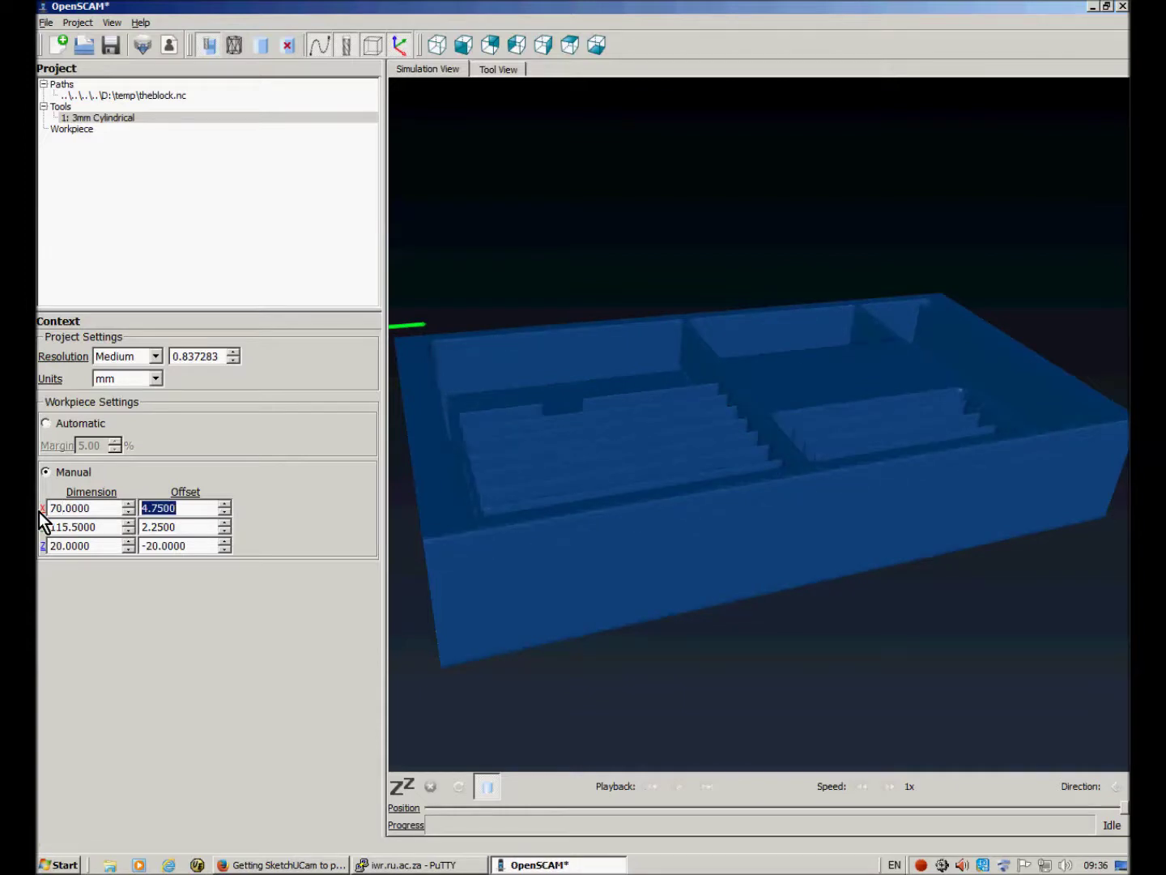
{"action": "type", "text": "0"}
{"action": "key", "text": "Tab"}
{"action": "type", "text": "1"}
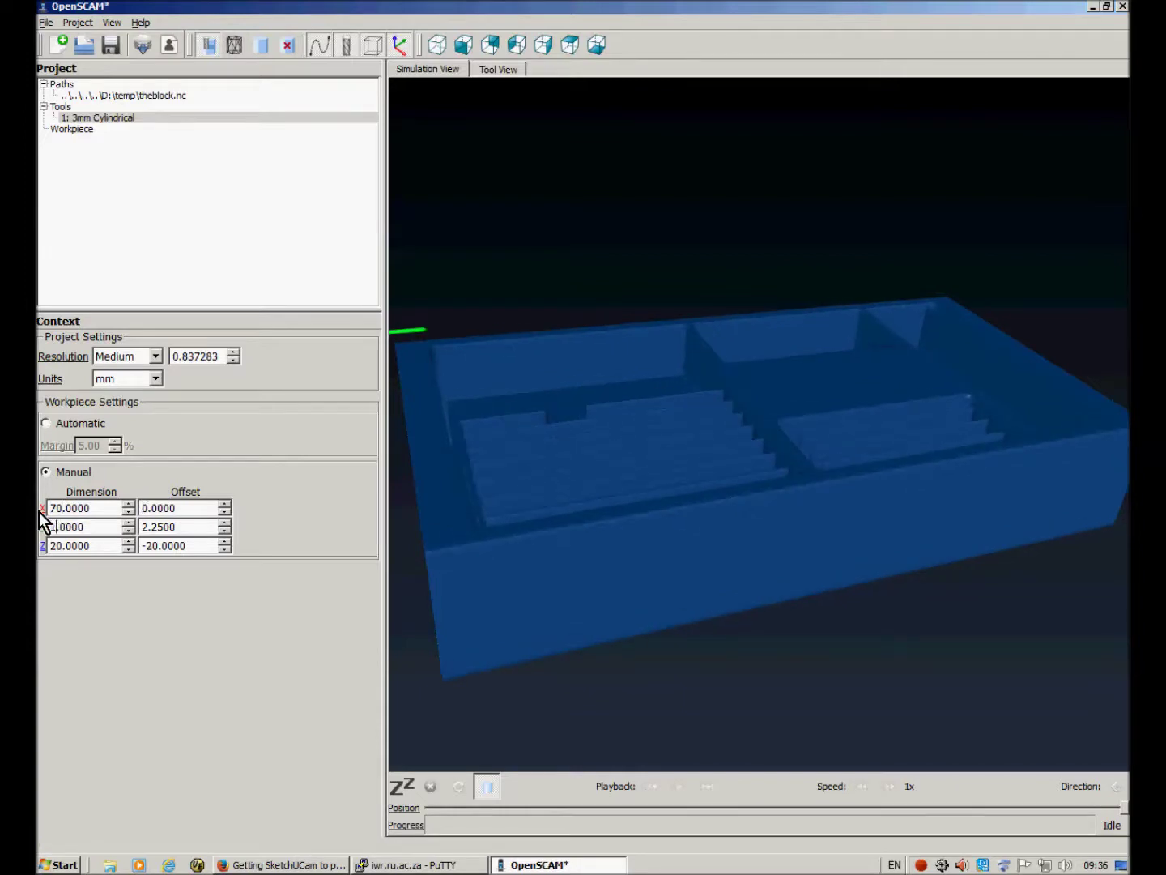
{"action": "type", "text": "20"}
{"action": "key", "text": "Tab"}
{"action": "type", "text": "0"}
{"action": "key", "text": "Tab"}
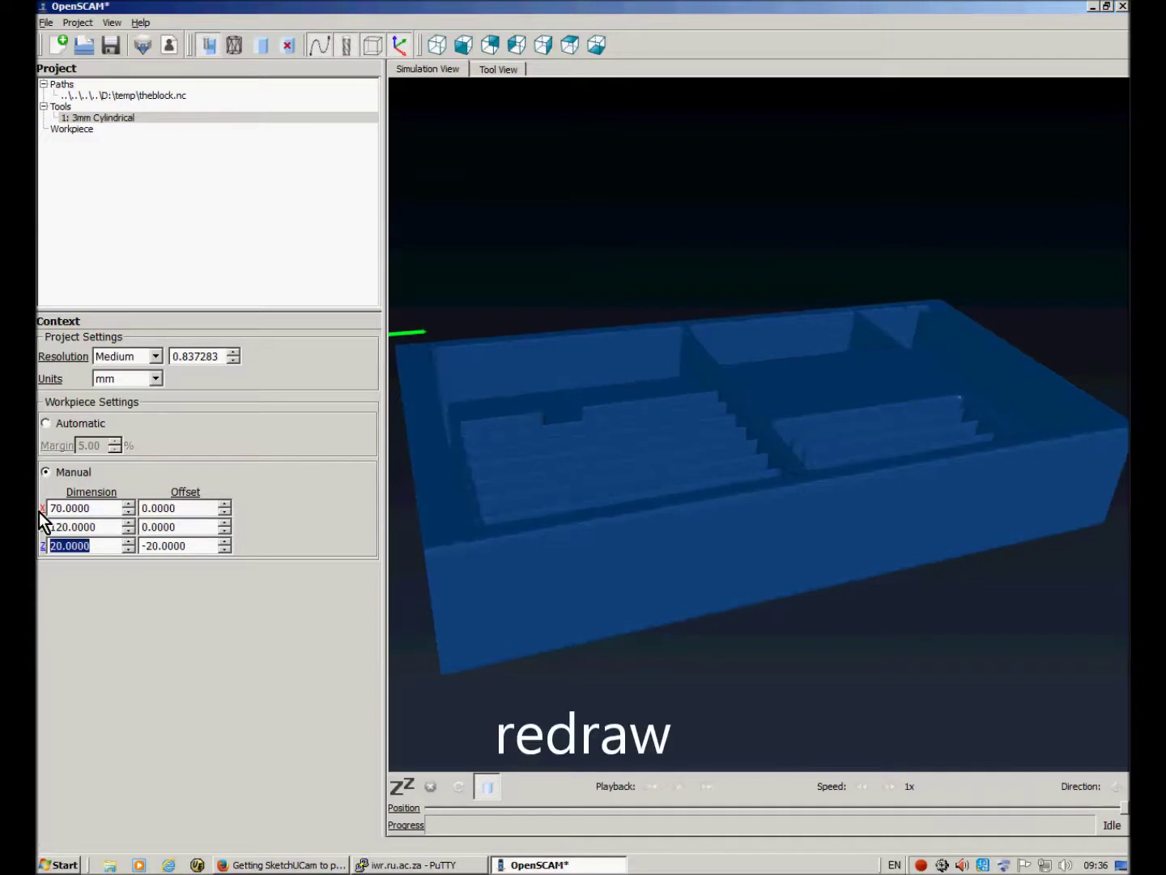
{"action": "left_click", "coordinate": [455, 785]}
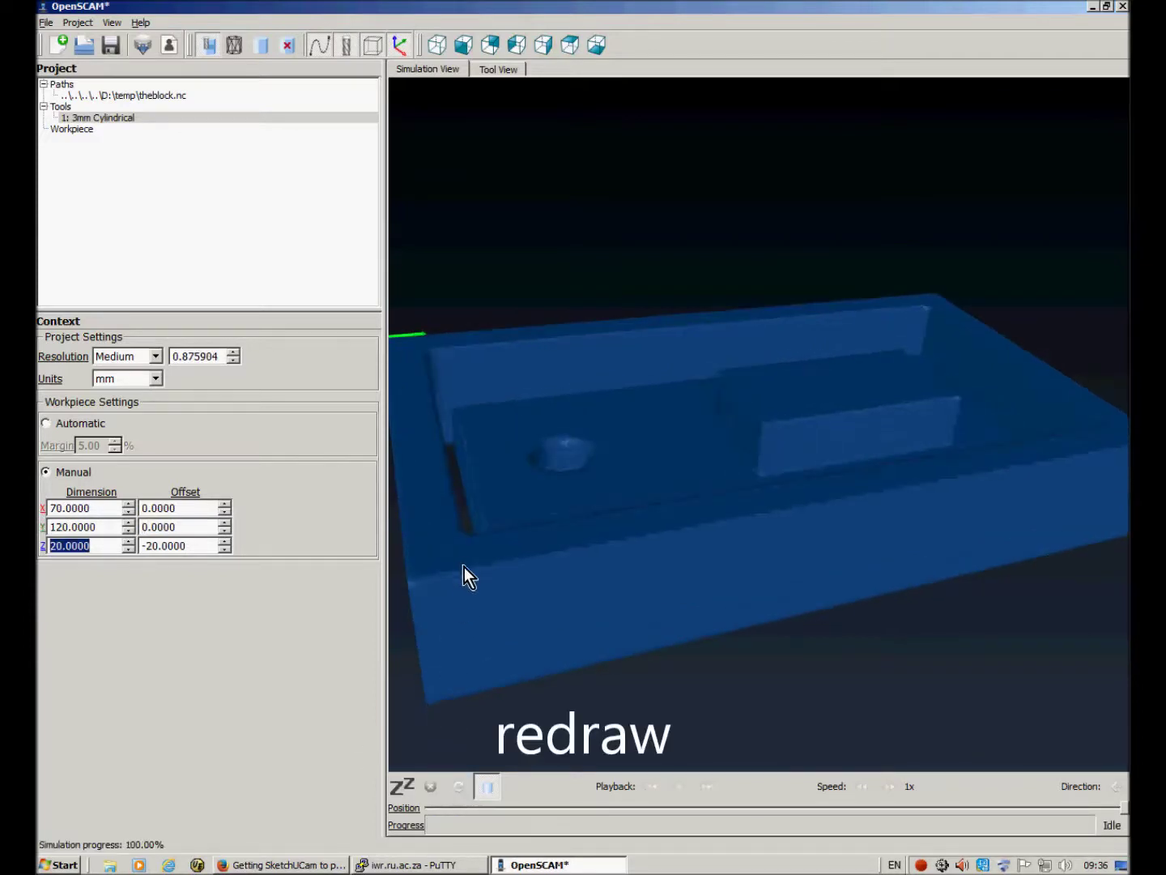
Orbit and zoom the simulated block to inspect the pocket corners, floor and hole
{"action": "mouse_move", "coordinate": [470, 534]}
{"action": "left_mouse_down"}
{"action": "mouse_move", "coordinate": [496, 527]}
{"action": "mouse_move", "coordinate": [557, 590]}
{"action": "mouse_move", "coordinate": [538, 571]}
{"action": "left_mouse_up"}
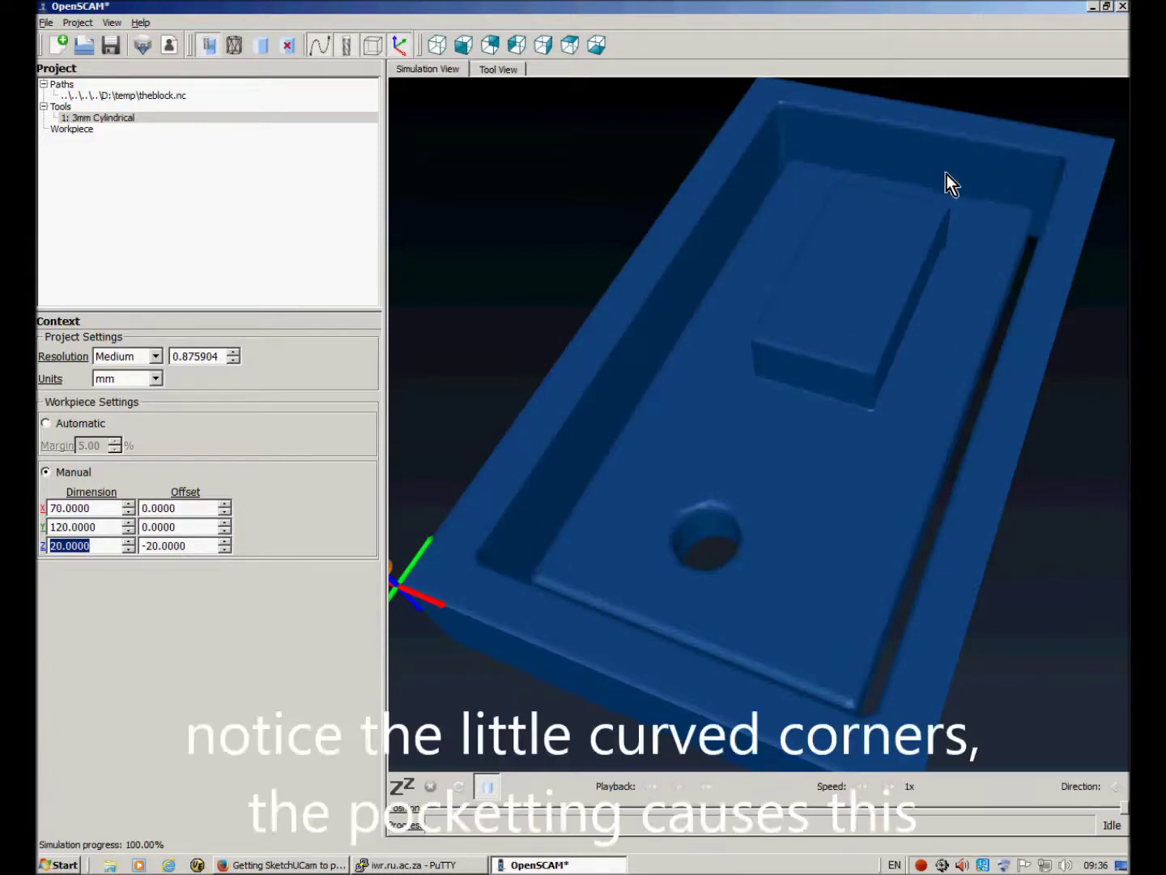
{"action": "scroll", "coordinate": [729, 336], "scroll_direction": "up", "scroll_amount": 3}
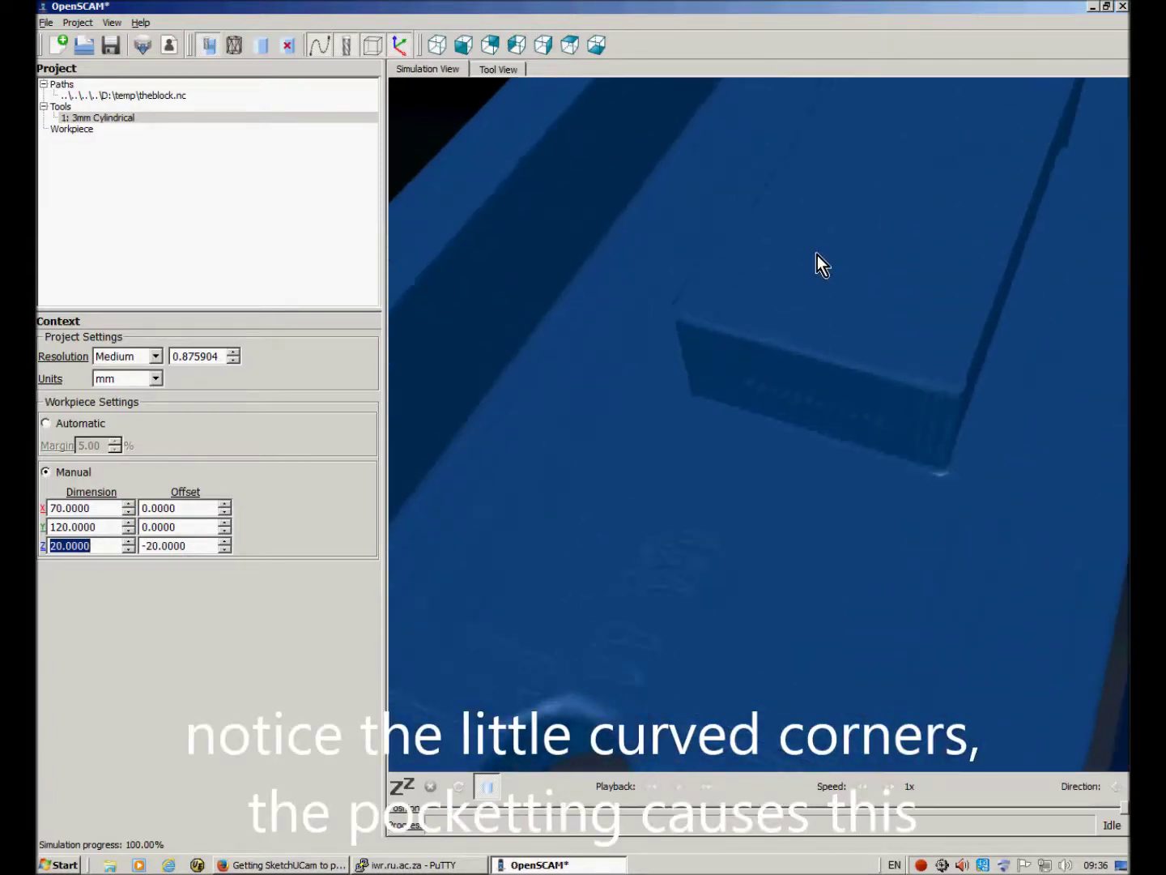
{"action": "scroll", "coordinate": [828, 283], "scroll_direction": "up", "scroll_amount": 2}
{"action": "mouse_move", "coordinate": [825, 295]}
{"action": "left_mouse_down"}
{"action": "mouse_move", "coordinate": [819, 312]}
{"action": "mouse_move", "coordinate": [834, 323]}
{"action": "mouse_move", "coordinate": [864, 294]}
{"action": "mouse_move", "coordinate": [732, 429]}
{"action": "left_mouse_up"}
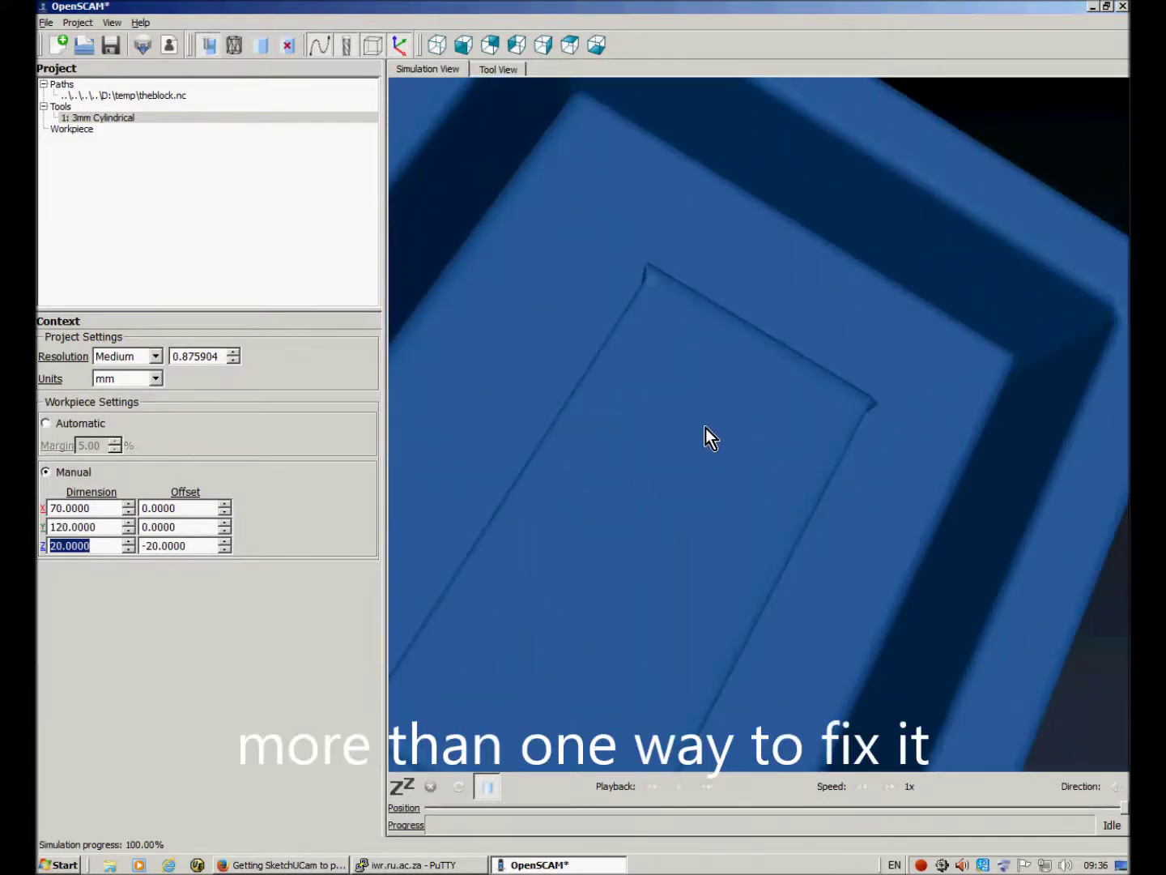
{"action": "mouse_move", "coordinate": [693, 437]}
{"action": "left_mouse_down"}
{"action": "mouse_move", "coordinate": [676, 455]}
{"action": "mouse_move", "coordinate": [659, 441]}
{"action": "mouse_move", "coordinate": [894, 289]}
{"action": "mouse_move", "coordinate": [819, 316]}
{"action": "left_mouse_up"}
{"action": "mouse_move", "coordinate": [714, 464]}
{"action": "left_mouse_down"}
{"action": "mouse_move", "coordinate": [812, 306]}
{"action": "mouse_move", "coordinate": [877, 250]}
{"action": "mouse_move", "coordinate": [857, 250]}
{"action": "mouse_move", "coordinate": [827, 286]}
{"action": "mouse_move", "coordinate": [784, 342]}
{"action": "mouse_move", "coordinate": [772, 393]}
{"action": "mouse_move", "coordinate": [771, 383]}
{"action": "left_mouse_up"}
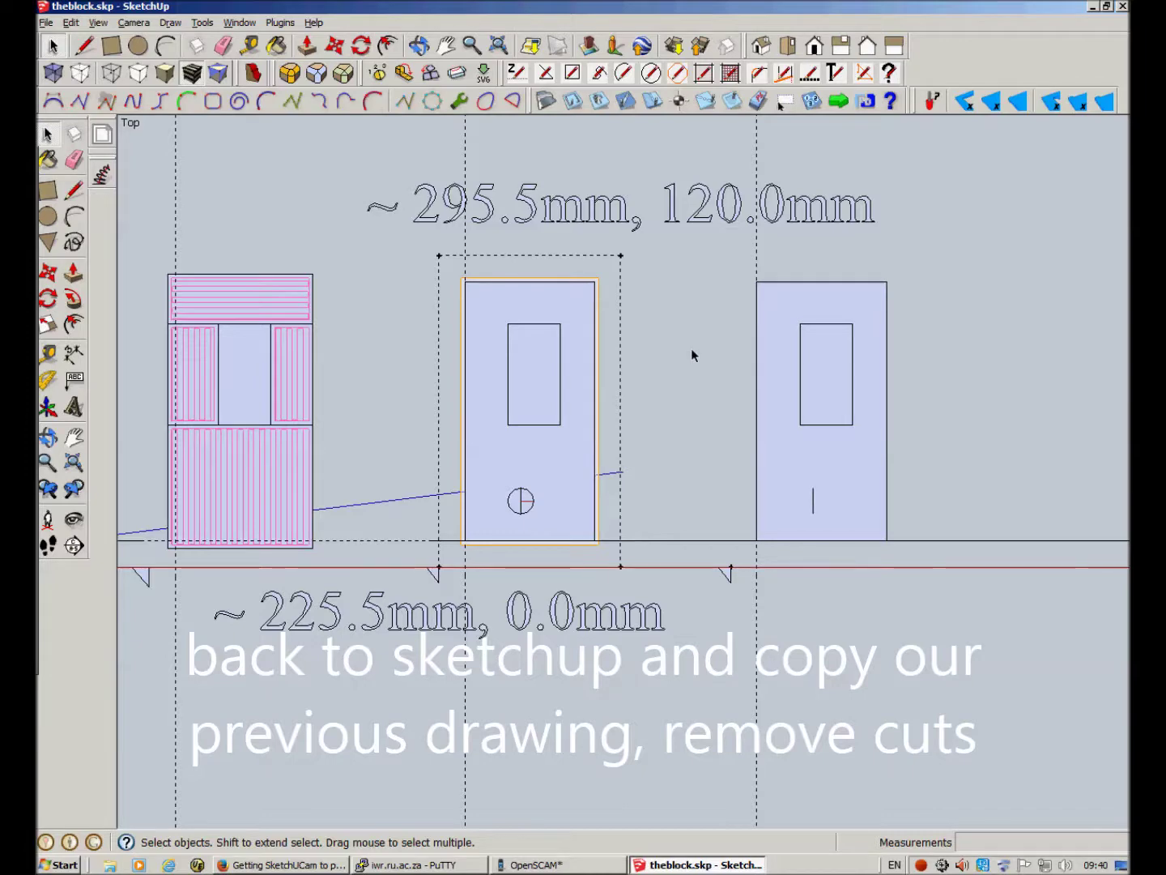
Set the SketchUCam material thickness to 10 mm
{"action": "left_click", "coordinate": [547, 103]}
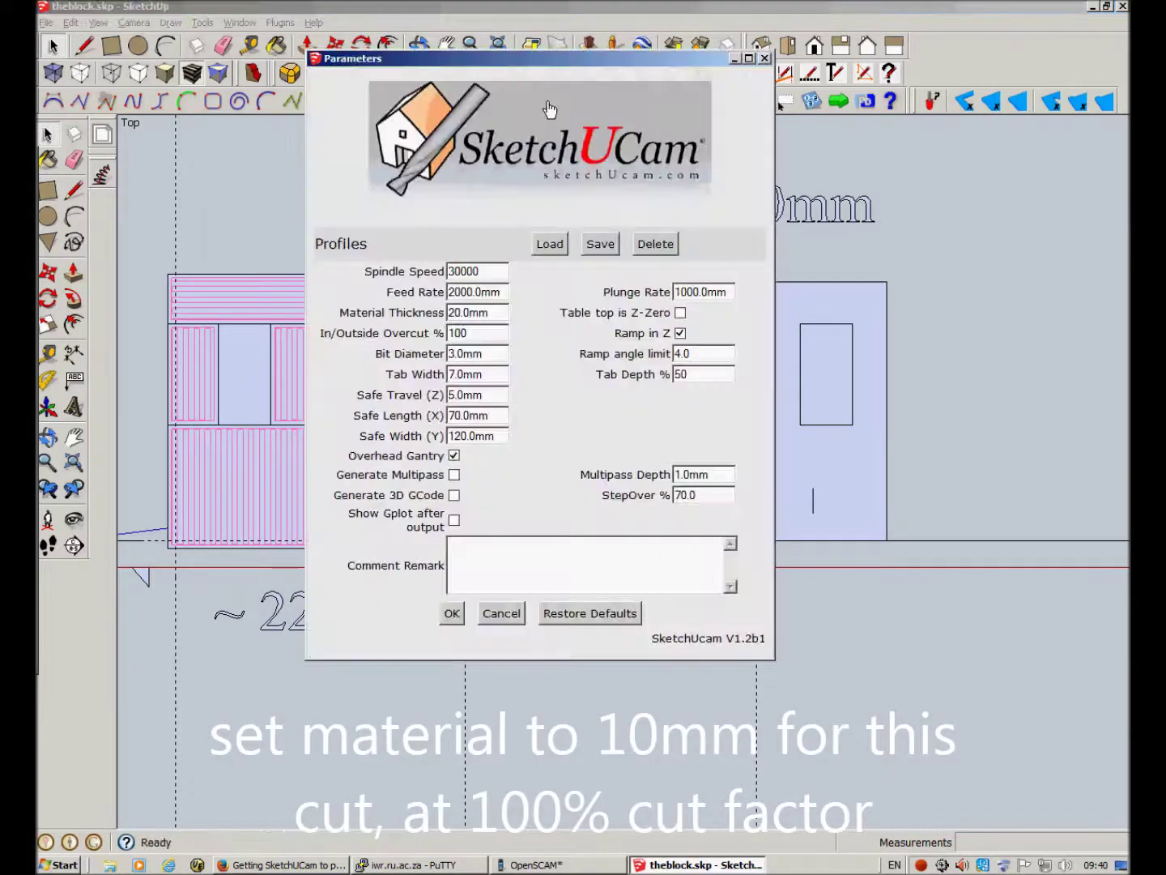
{"action": "left_click_drag", "start_coordinate": [496, 313], "coordinate": [432, 314]}
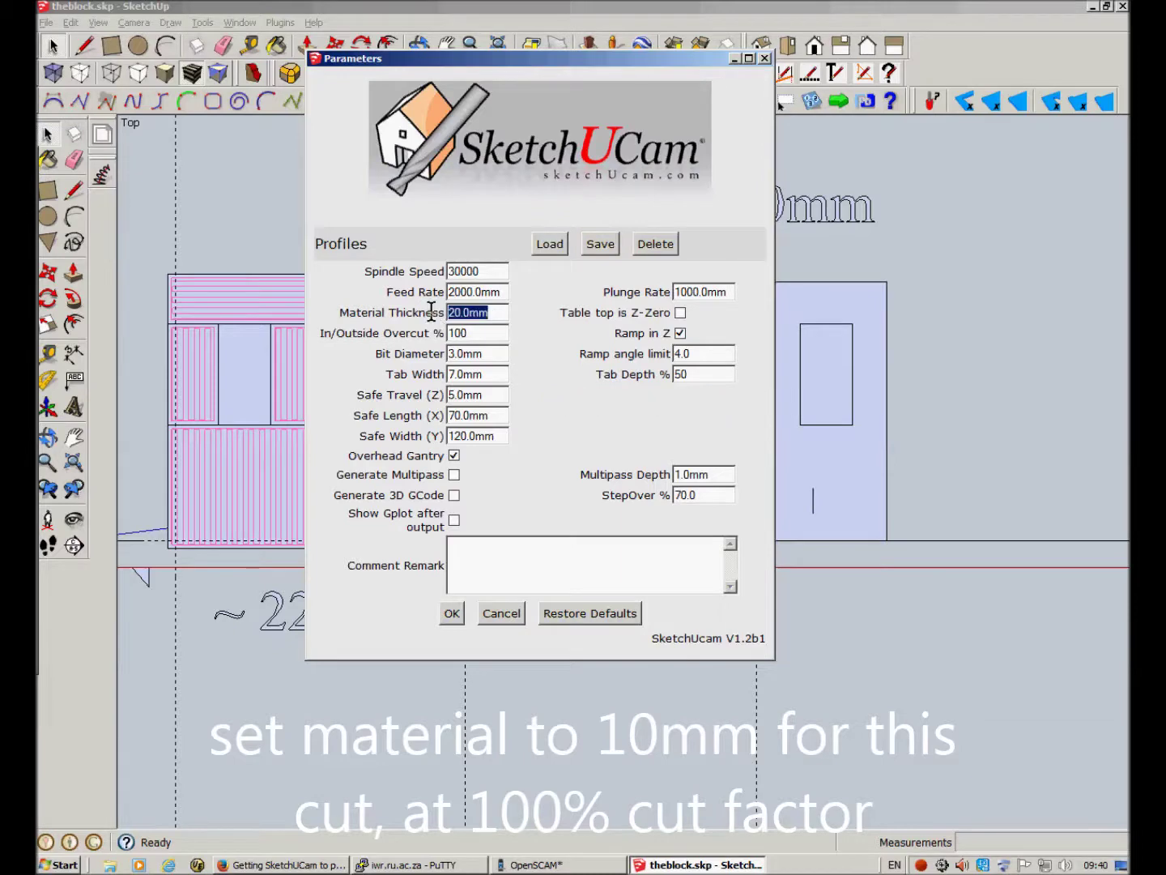
{"action": "type", "text": "10"}
{"action": "left_click", "coordinate": [452, 613]}
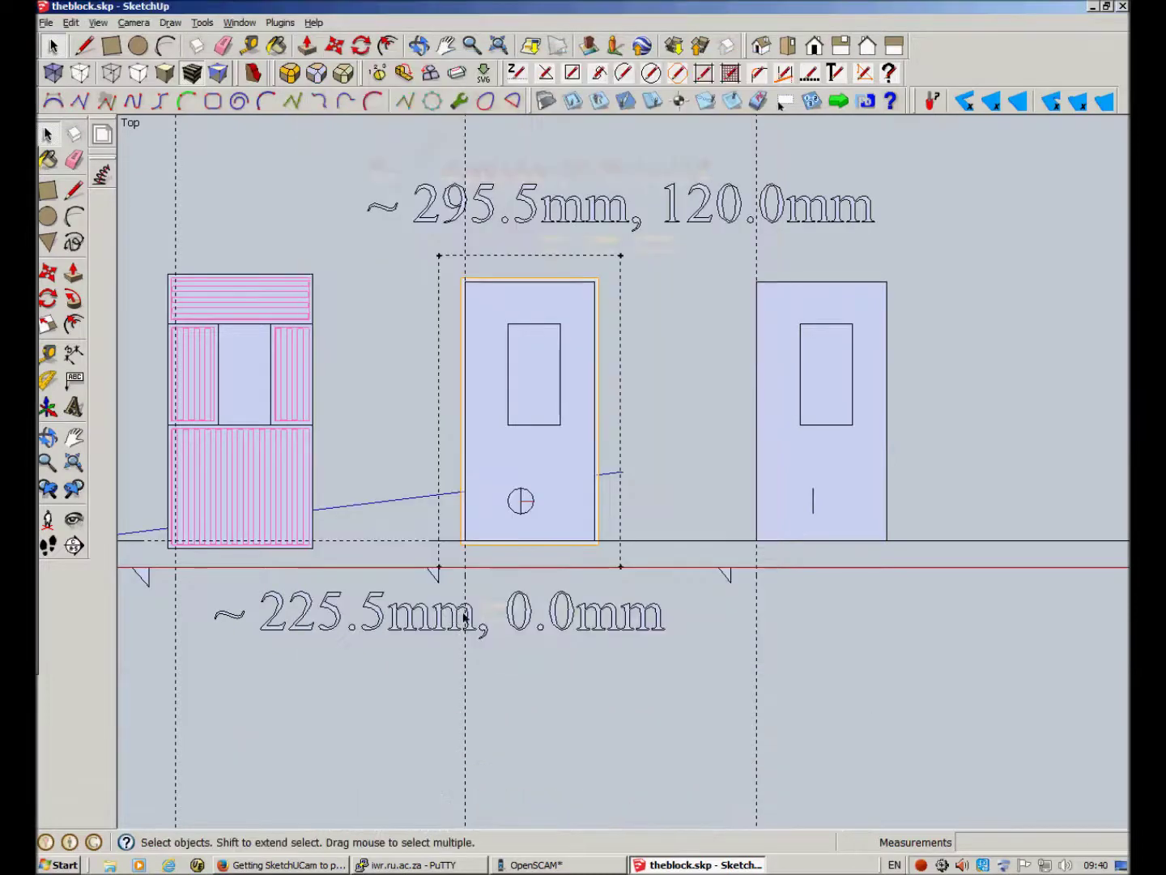
Add an outside cut around the right block's inner rectangle and place the safe area at its marker
{"action": "left_click", "coordinate": [572, 103]}
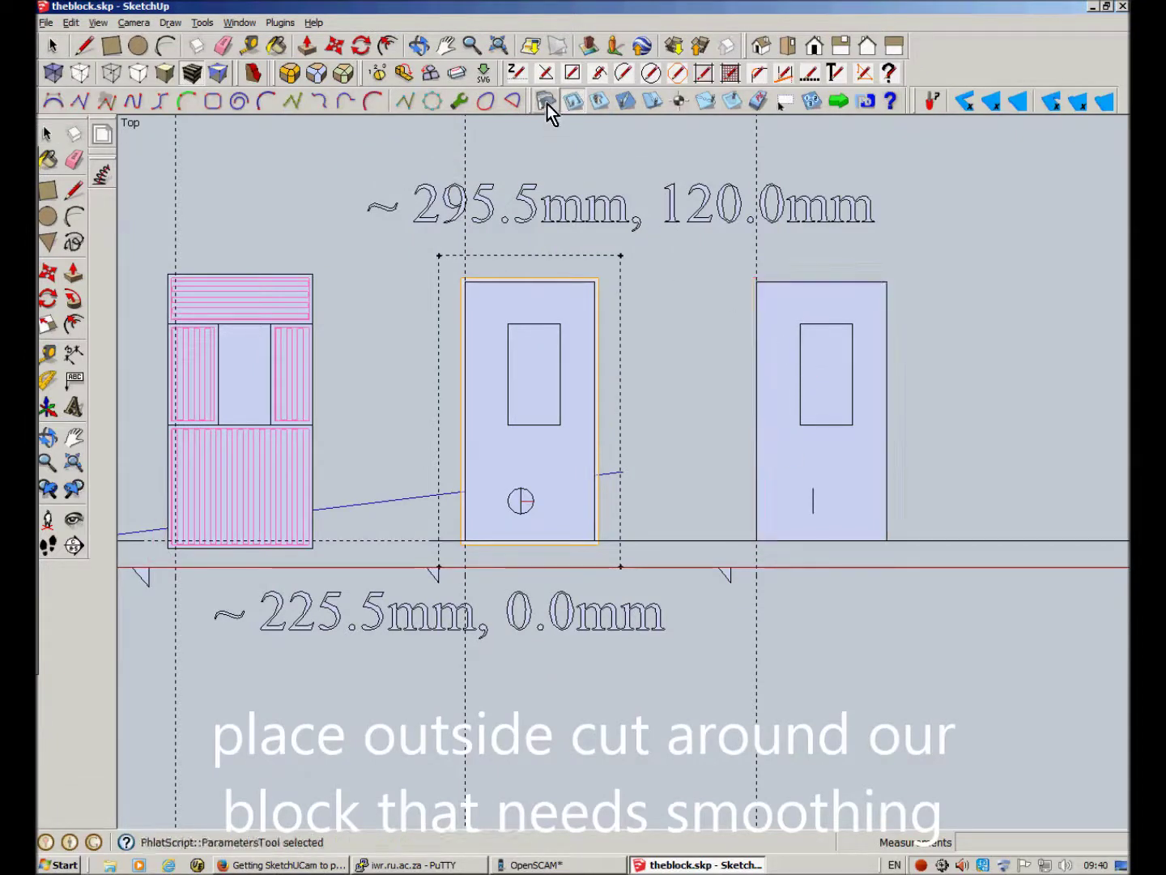
{"action": "left_click", "coordinate": [810, 345]}
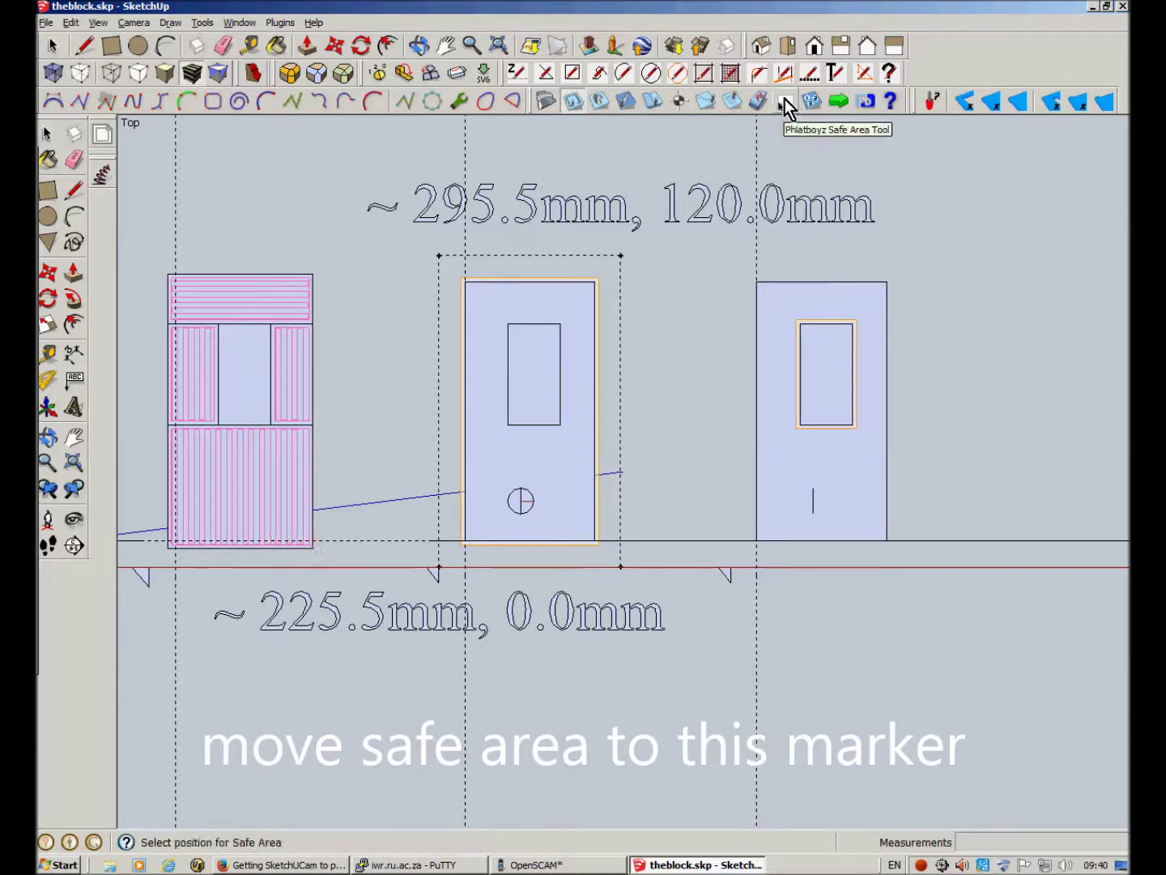
{"action": "left_click", "coordinate": [728, 569]}
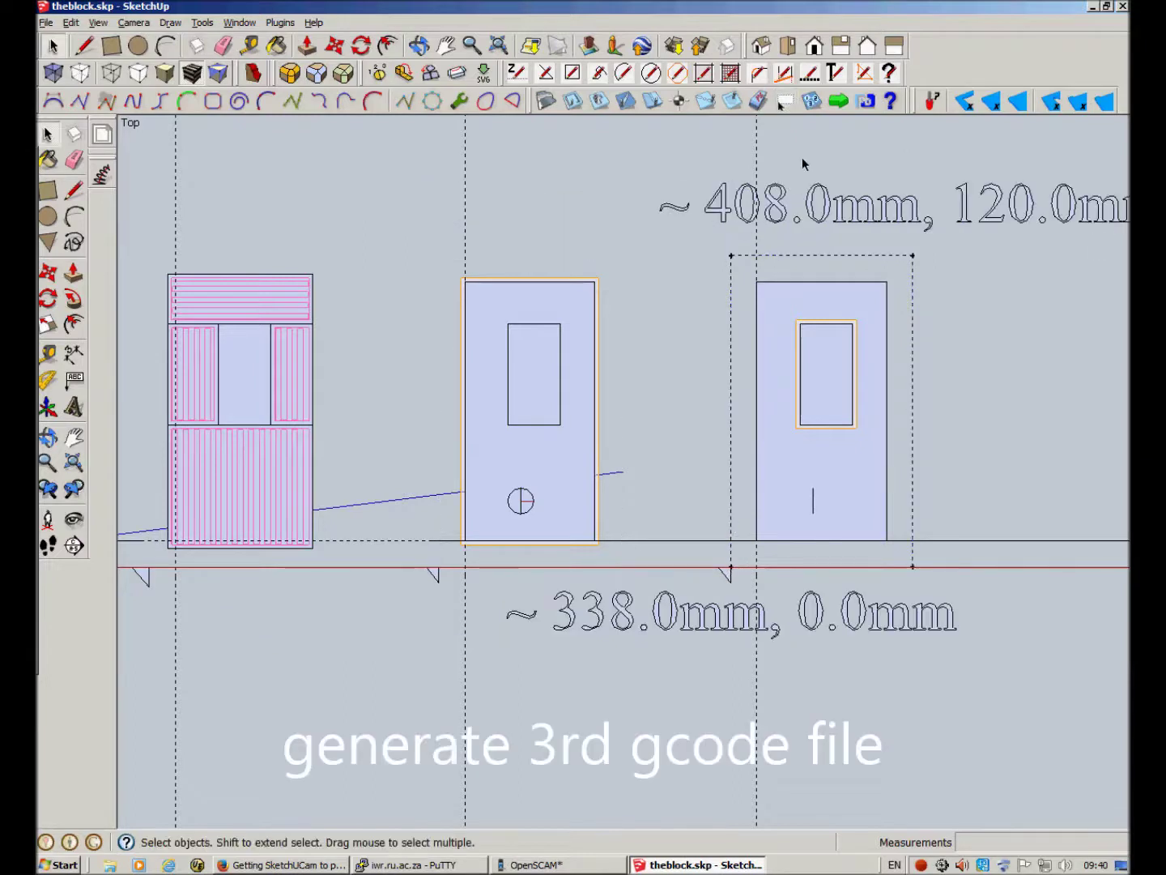
Generate the right block's G-code, save it as theblock03.nc, and dismiss the confirmation
{"action": "left_click", "coordinate": [843, 101]}
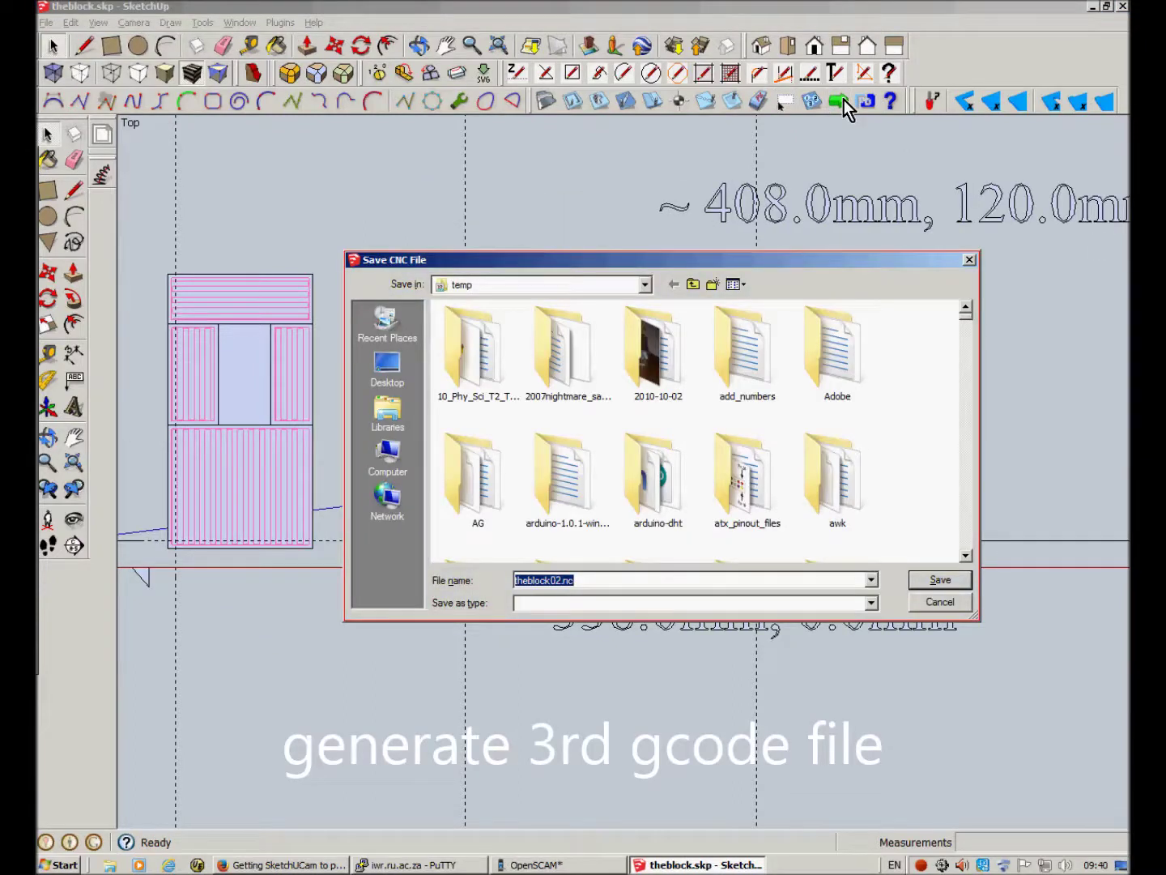
{"action": "key", "text": "Left"}
{"action": "key", "text": "Left"}
{"action": "key", "text": "Left"}
{"action": "key", "text": "BackSpace"}
{"action": "type", "text": "3"}
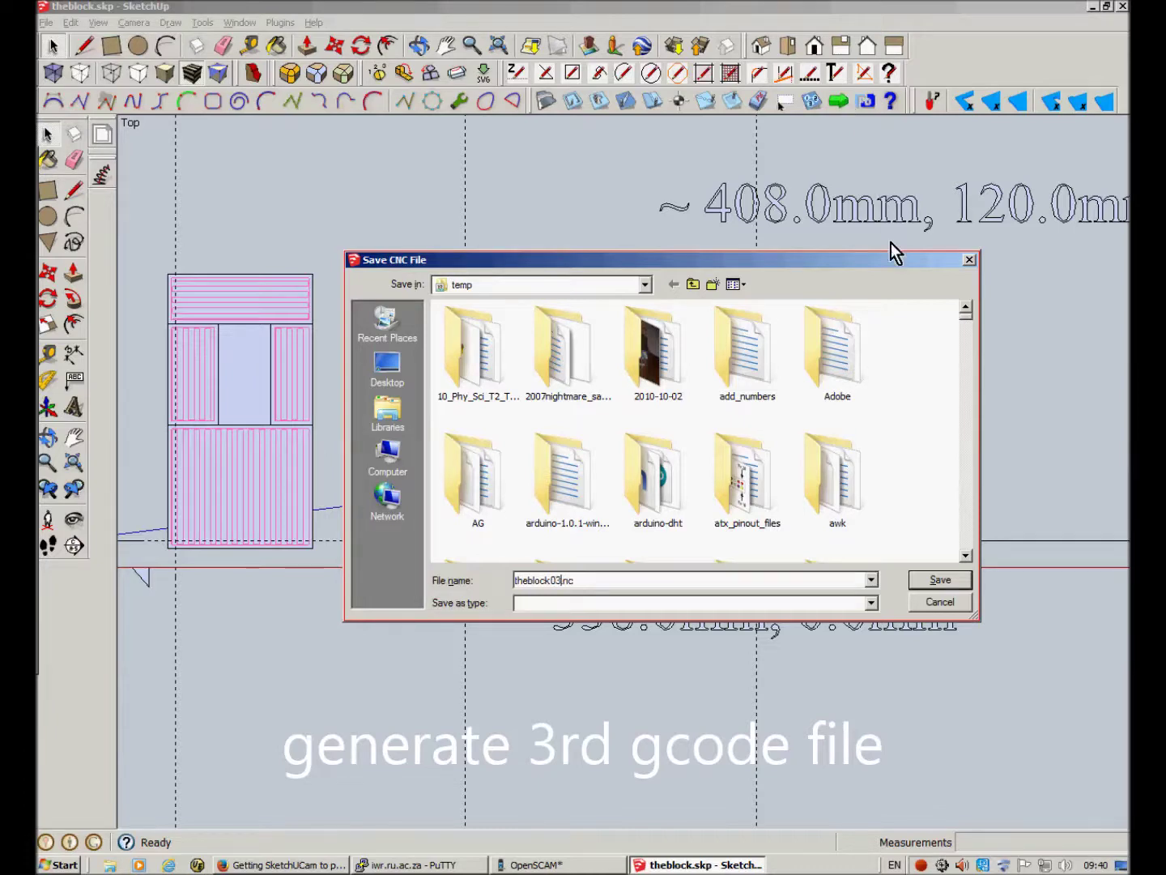
{"action": "left_click", "coordinate": [929, 578]}
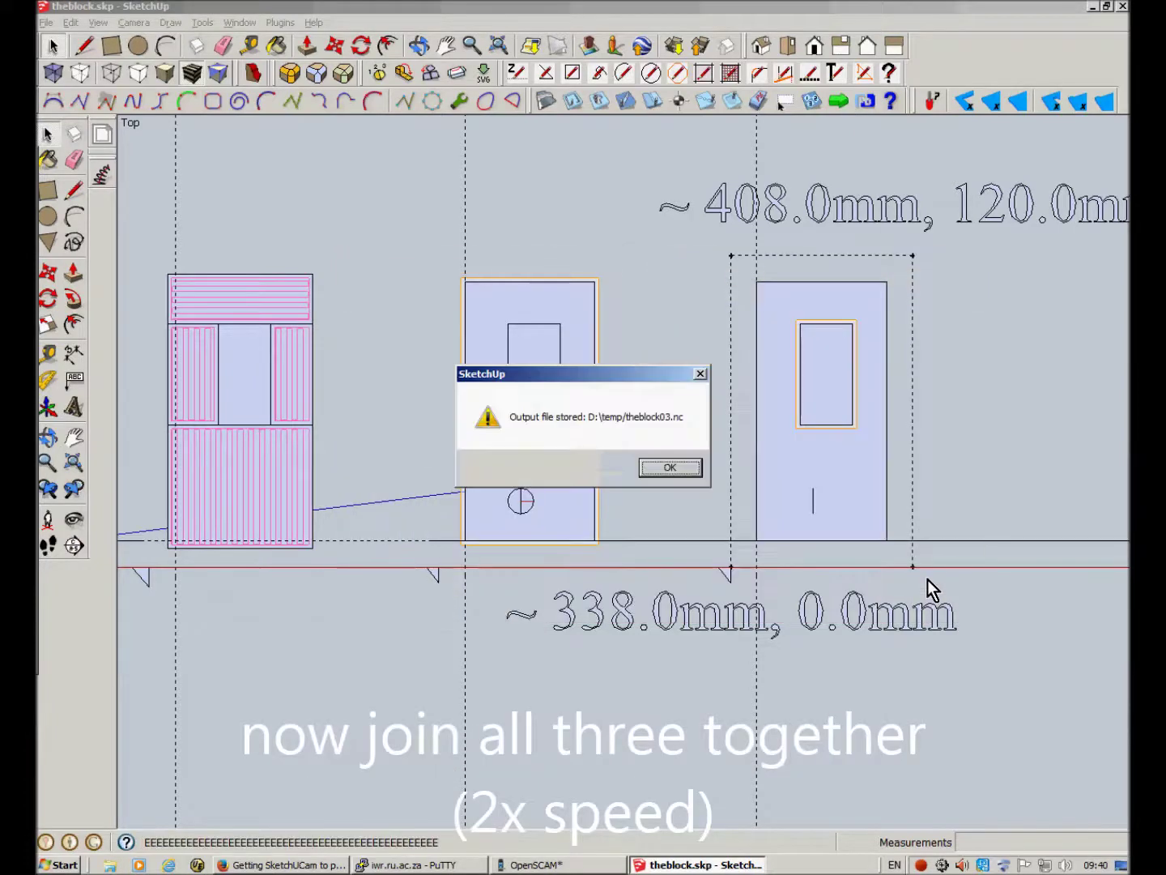
{"action": "left_click", "coordinate": [665, 469]}
{"action": "left_click", "coordinate": [204, 22]}
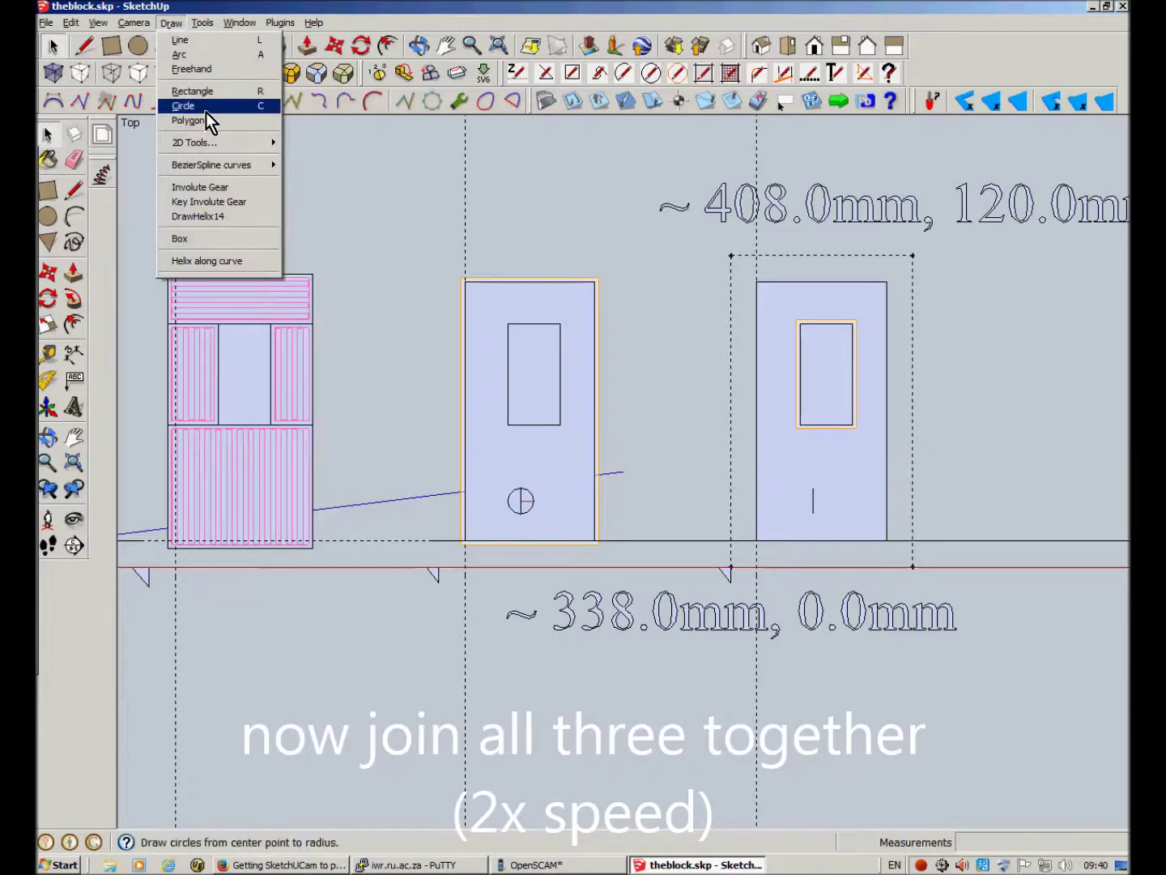
{"action": "mouse_move", "coordinate": [224, 437]}
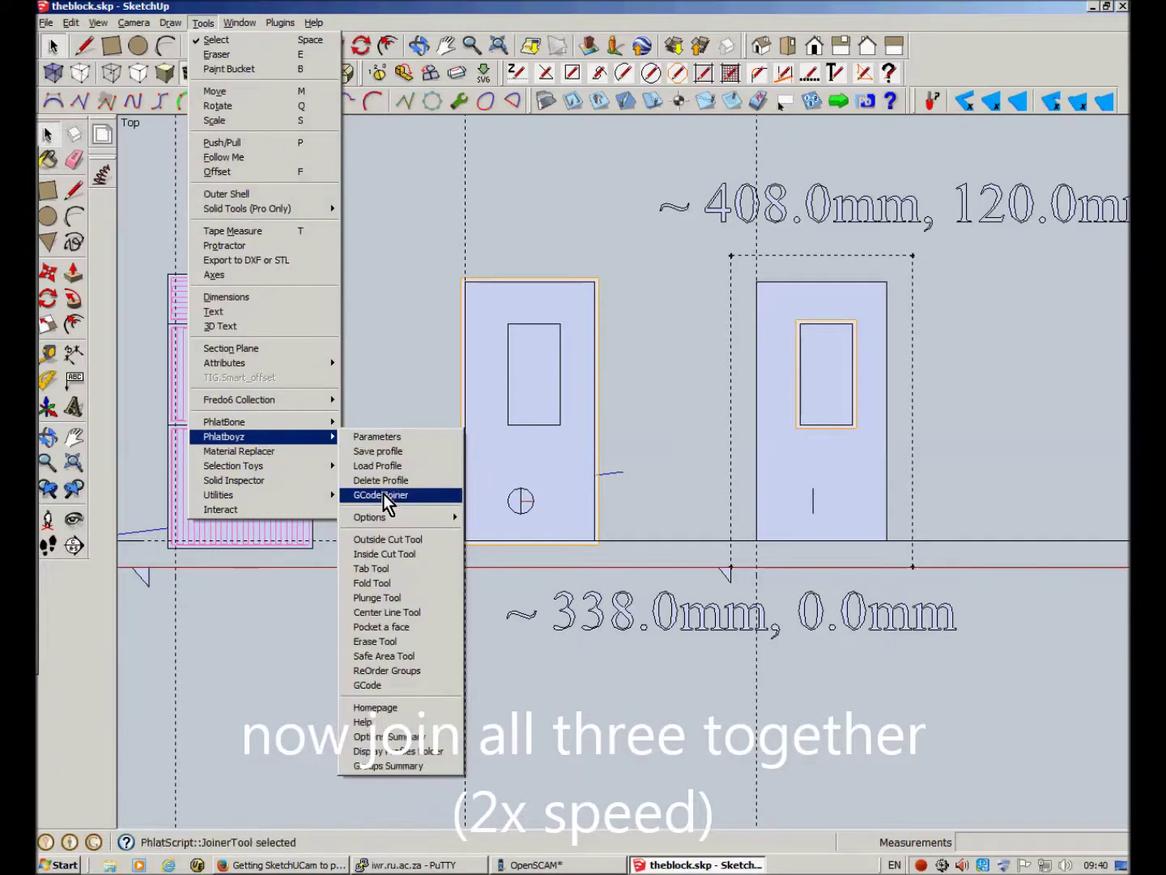
In GCode Joiner, select theblock01.nc, theblock02.nc and theblock03.nc as the files to join
{"action": "left_click", "coordinate": [383, 495]}
{"action": "type", "text": "t"}
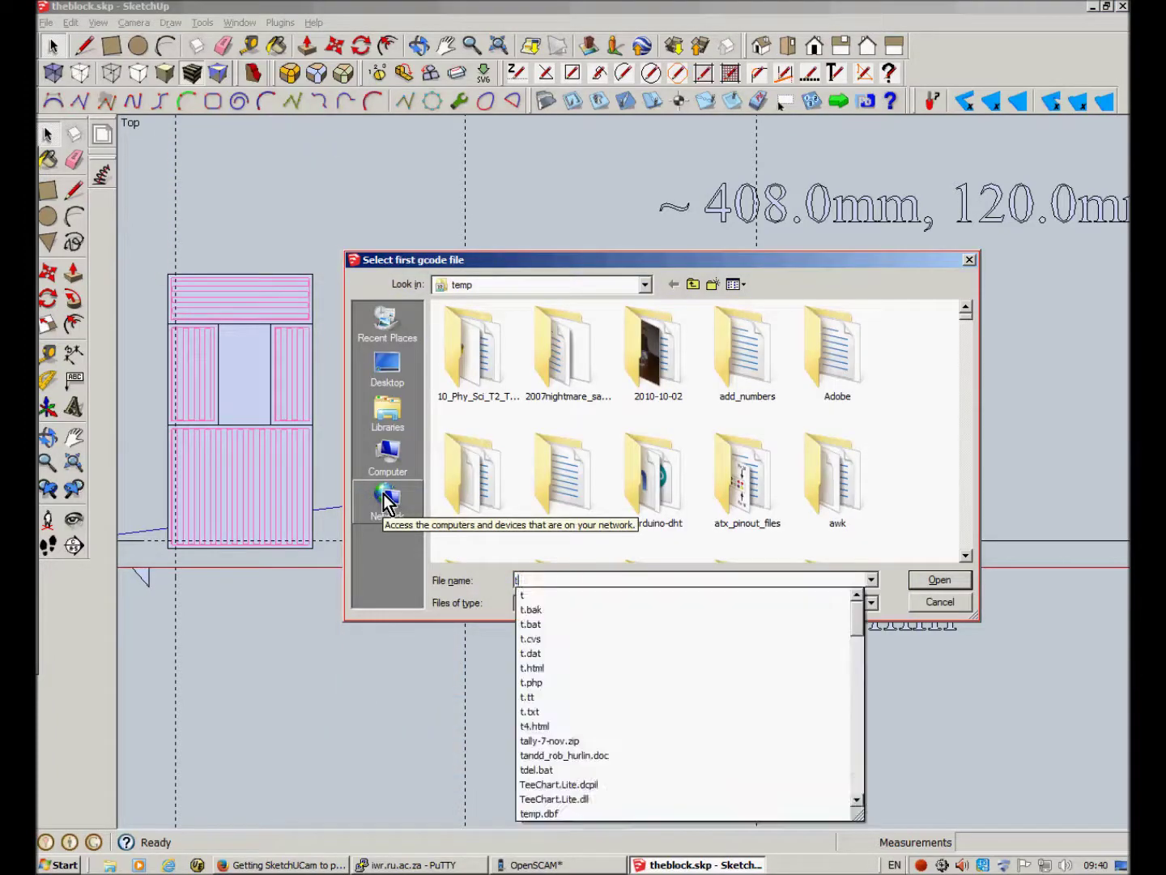
{"action": "type", "text": "he"}
{"action": "left_click", "coordinate": [548, 653]}
{"action": "left_click", "coordinate": [939, 579]}
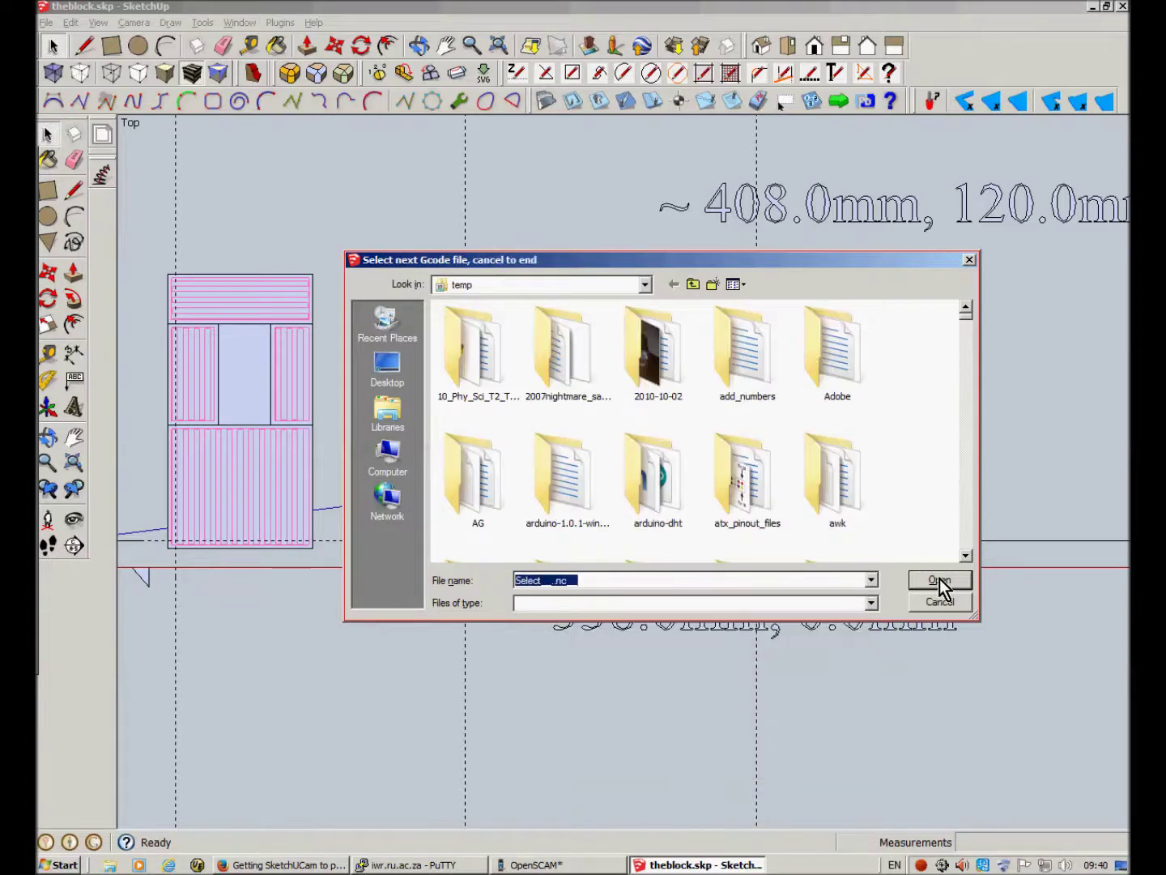
{"action": "type", "text": "the"}
{"action": "left_click", "coordinate": [566, 668]}
{"action": "left_click", "coordinate": [949, 583]}
{"action": "type", "text": "the"}
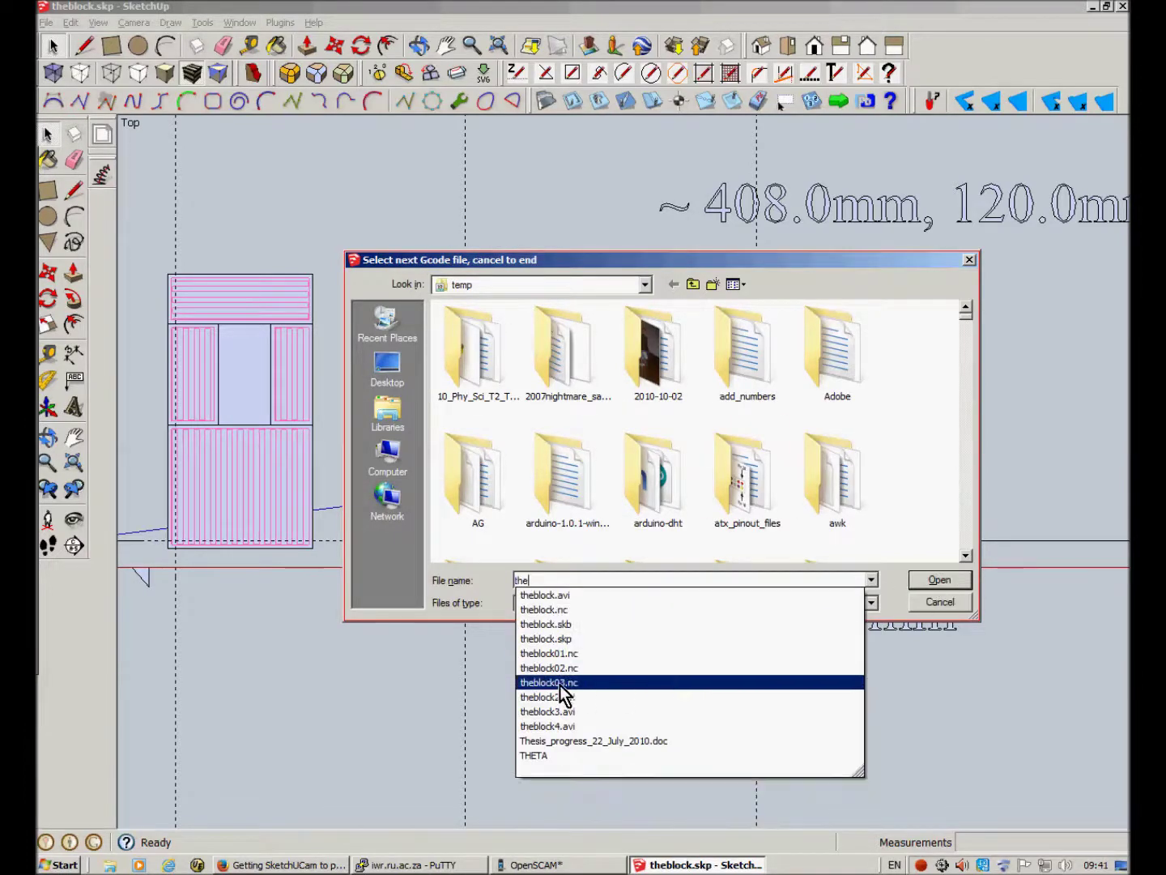
{"action": "left_click", "coordinate": [559, 683]}
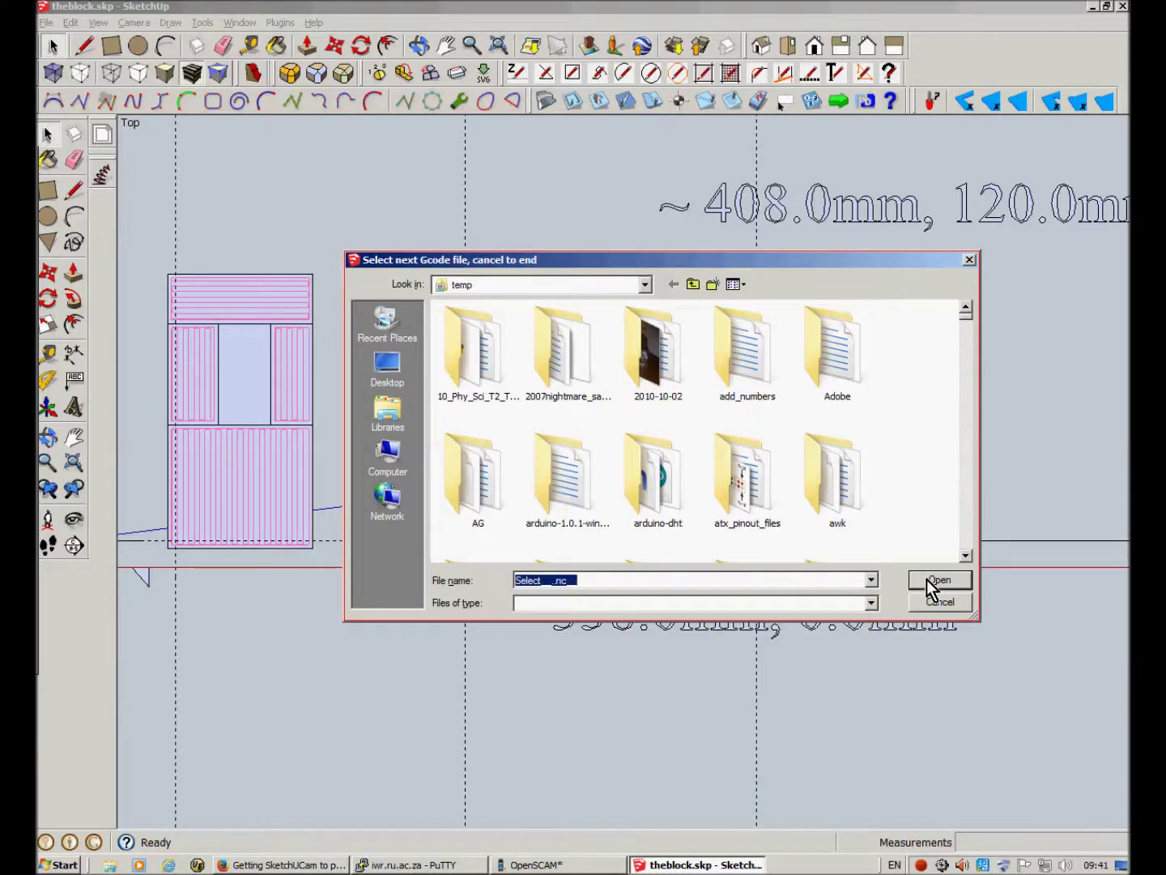
{"action": "left_click", "coordinate": [926, 580]}
Save the joined G-code as theblock.nc, replacing the existing file
{"action": "left_click", "coordinate": [687, 468]}
{"action": "type", "text": "the"}
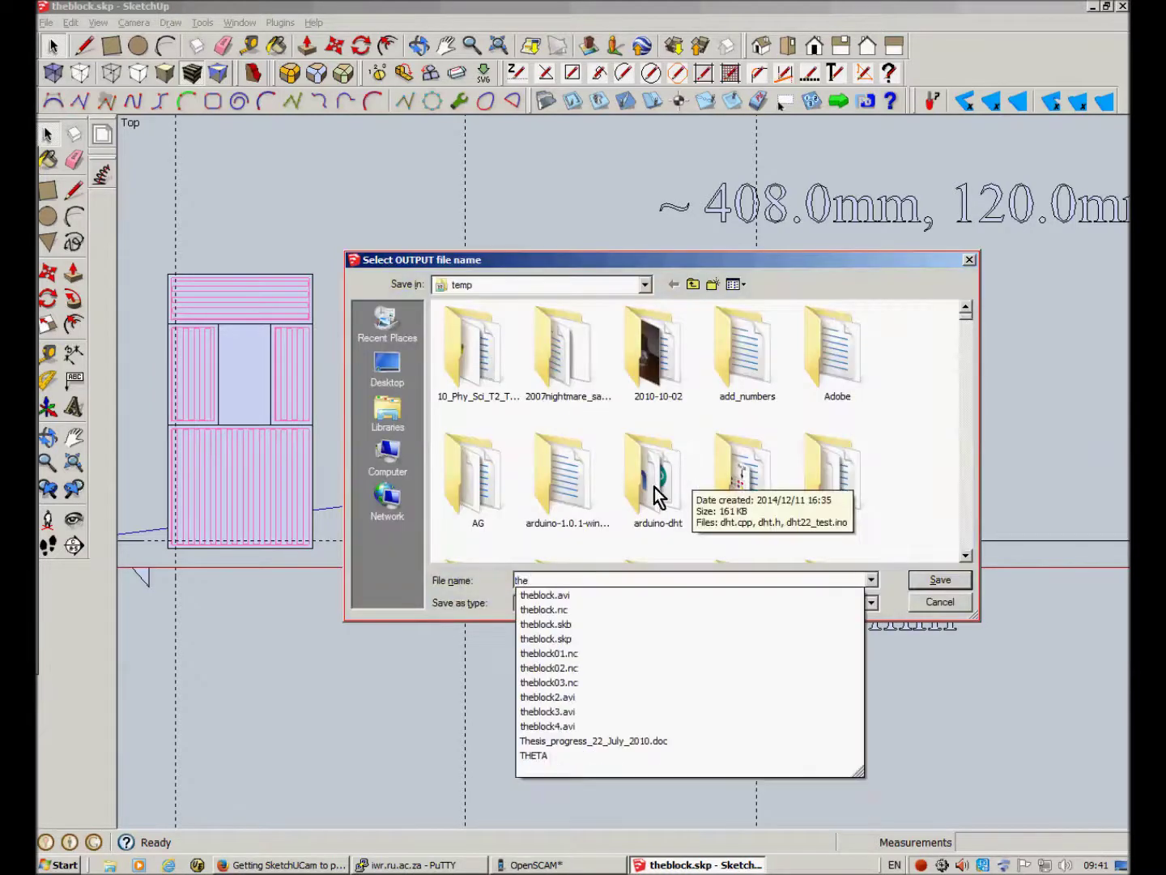
{"action": "left_click", "coordinate": [553, 608]}
{"action": "left_click", "coordinate": [933, 580]}
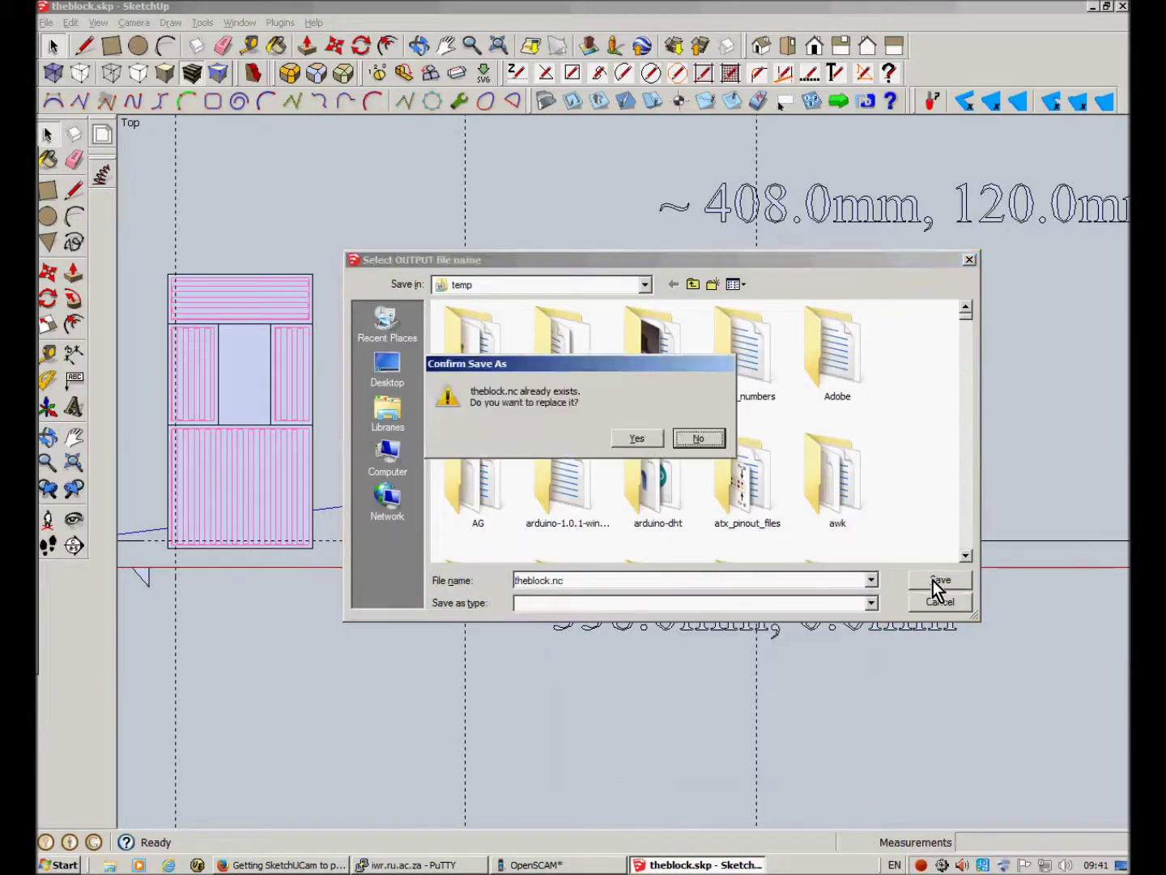
{"action": "left_click", "coordinate": [638, 438]}
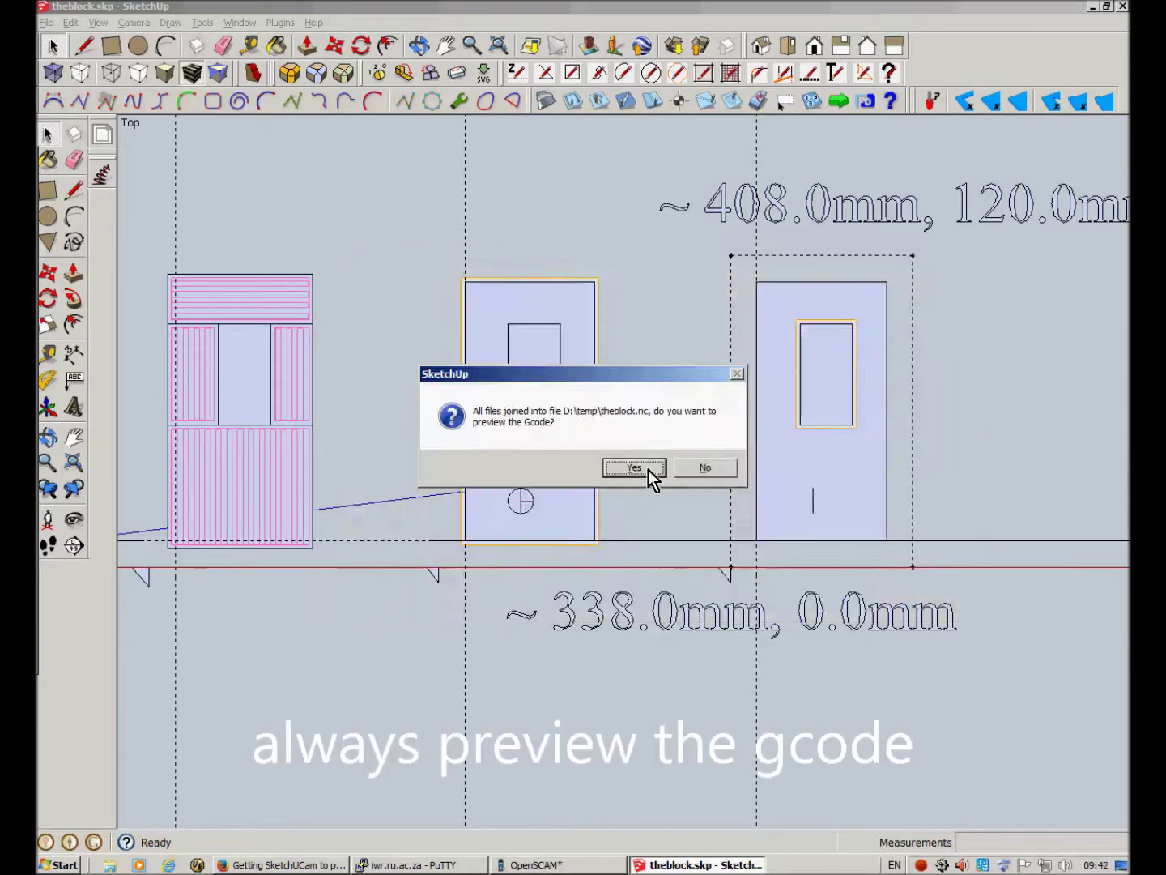
Preview the combined toolpath tilted in 3D, then close GCode Plotter and return to OpenSCAM
{"action": "left_click", "coordinate": [648, 470]}
{"action": "mouse_move", "coordinate": [481, 502]}
{"action": "left_mouse_down"}
{"action": "mouse_move", "coordinate": [475, 480]}
{"action": "mouse_move", "coordinate": [602, 378]}
{"action": "left_mouse_up"}
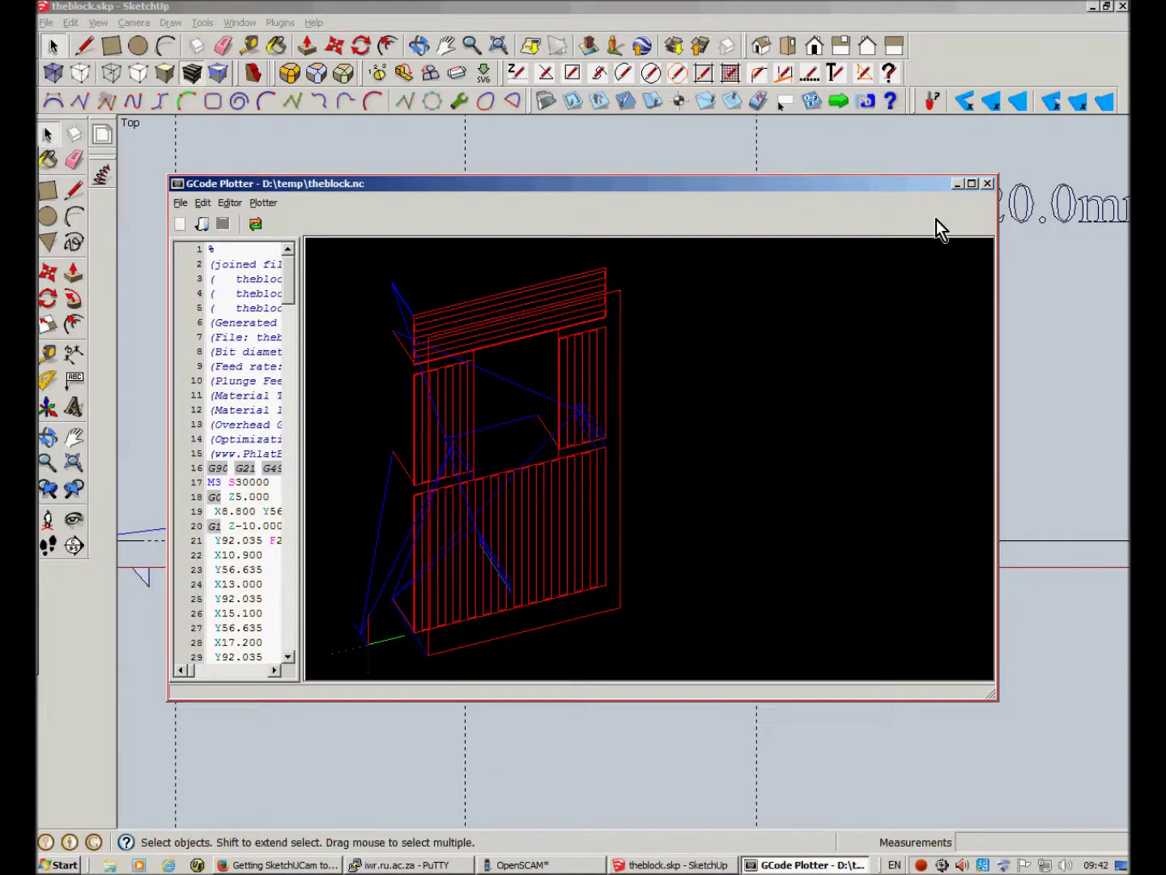
{"action": "left_click", "coordinate": [987, 184]}
{"action": "mouse_move", "coordinate": [519, 864]}
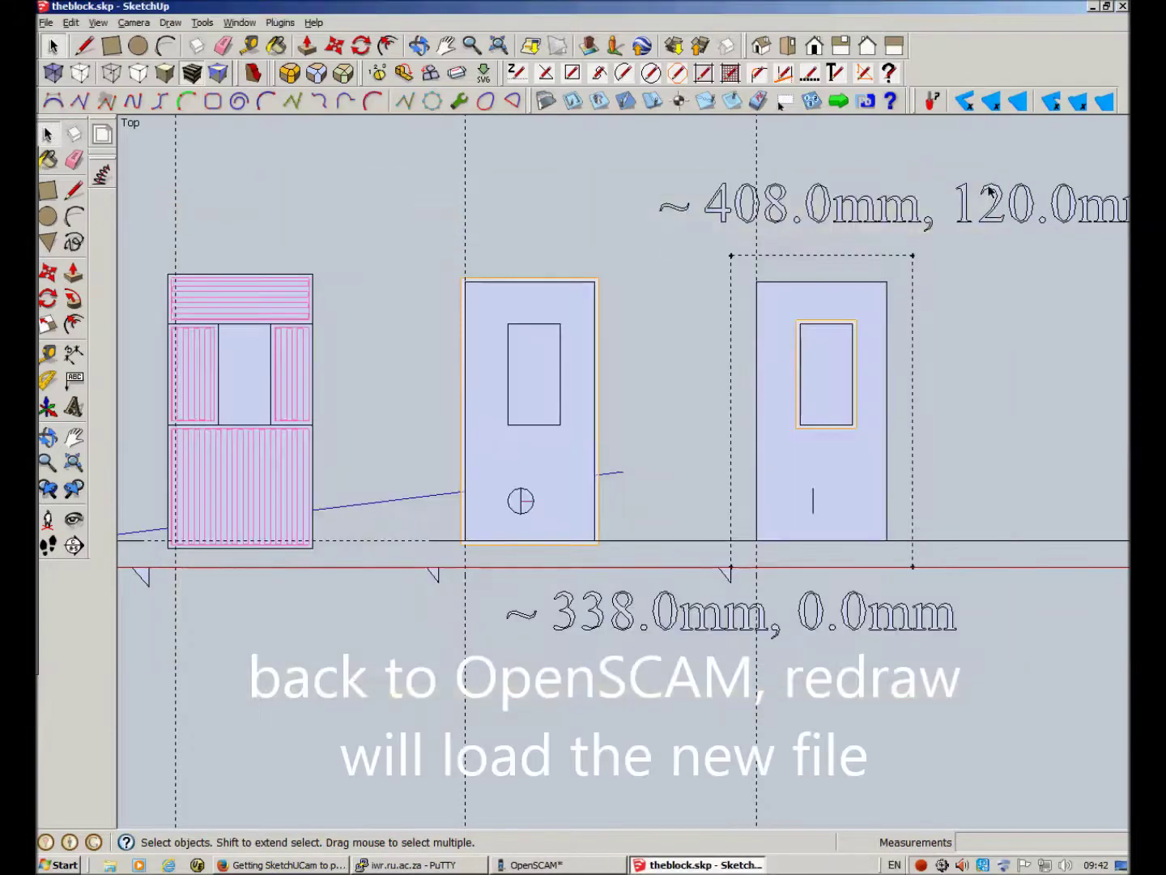
{"action": "left_click", "coordinate": [553, 864]}
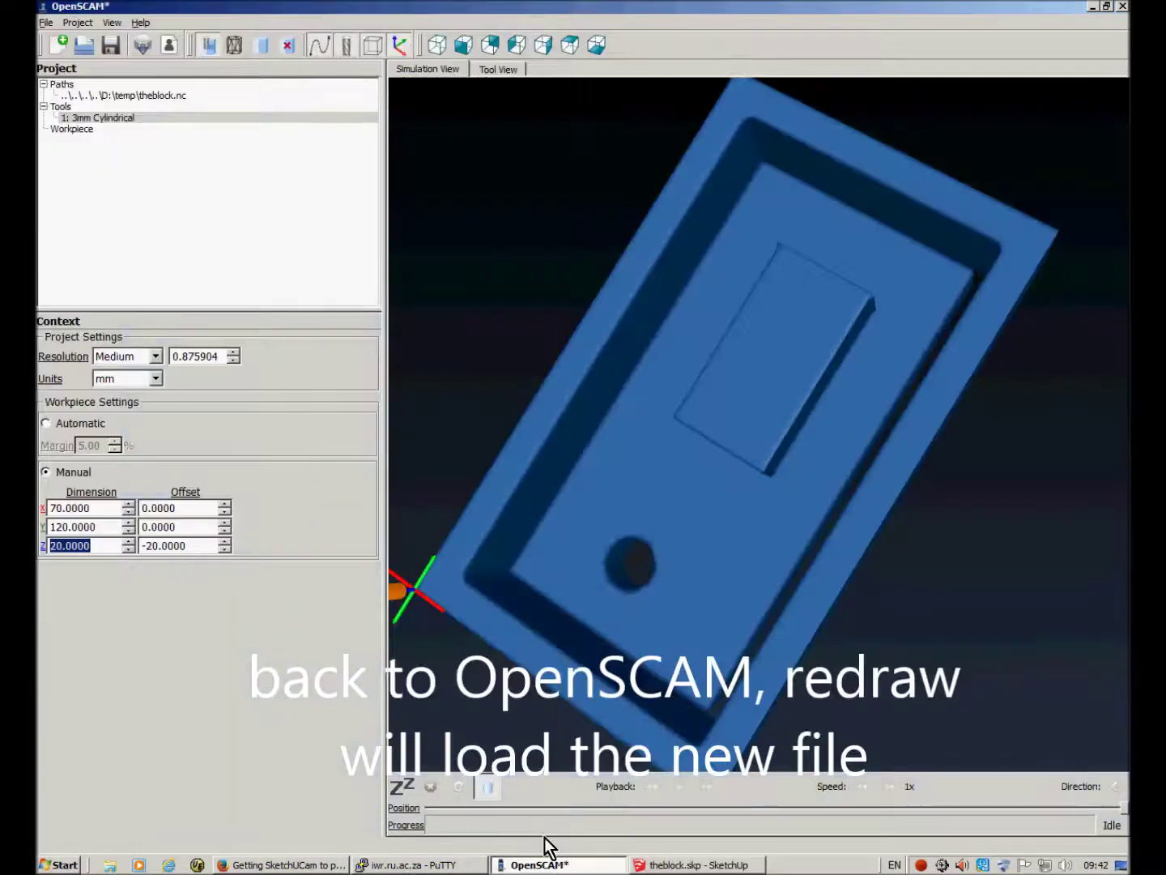
Redraw with the joined theblock.nc and rerun the machining simulation
{"action": "left_click", "coordinate": [463, 789]}
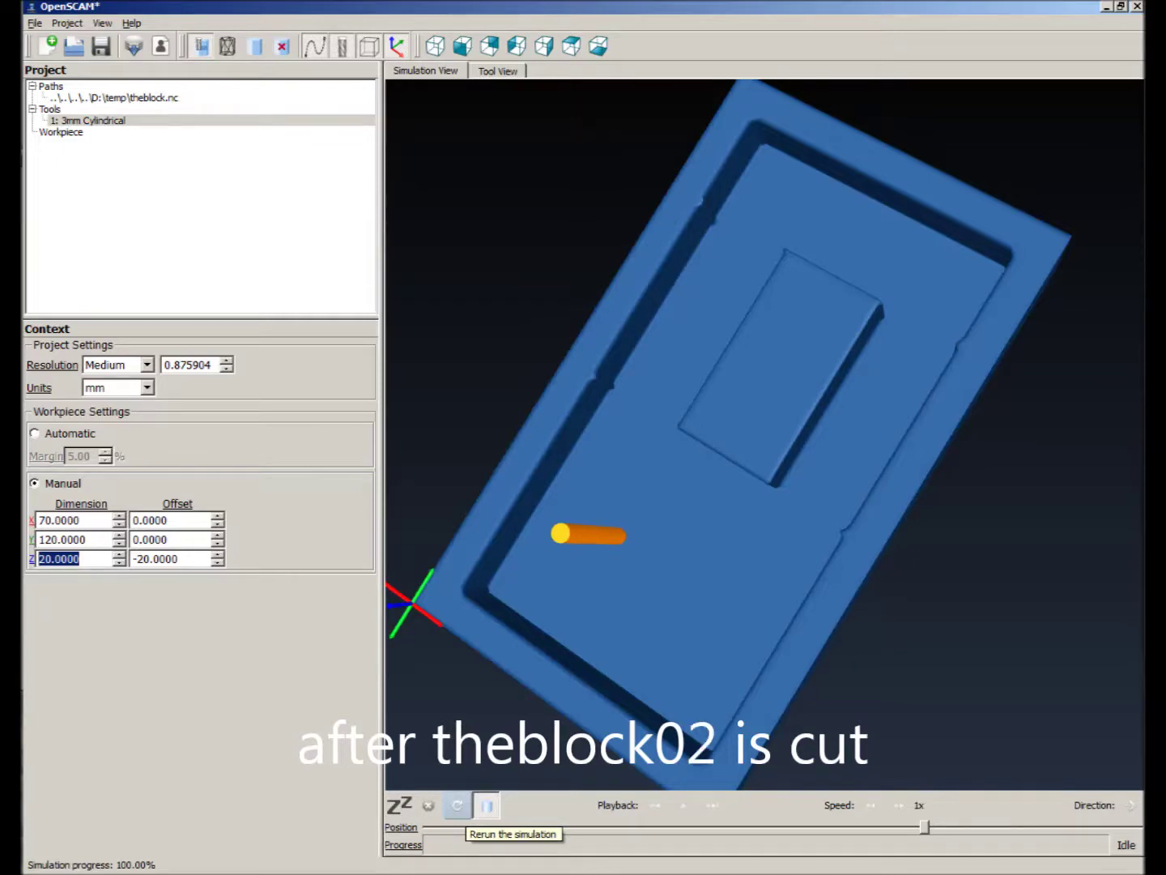
{"action": "left_click", "coordinate": [456, 805]}
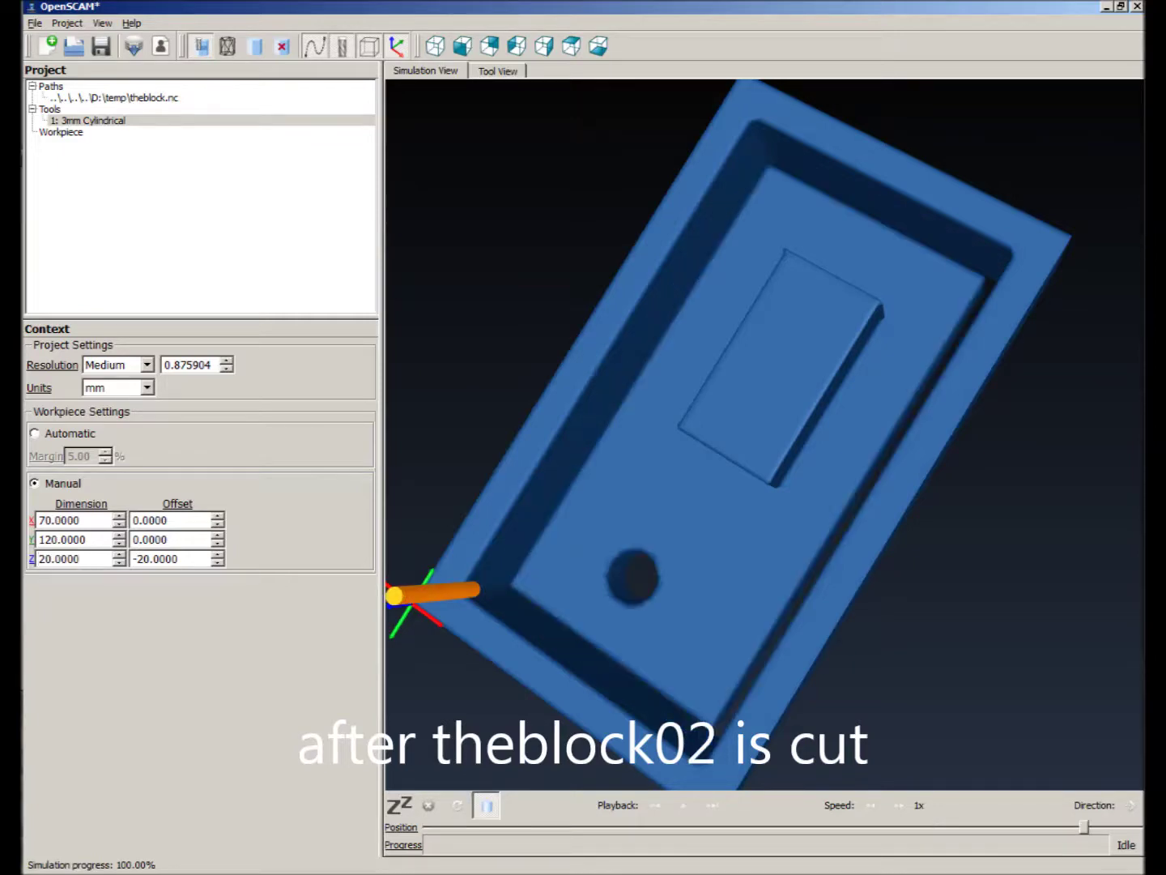